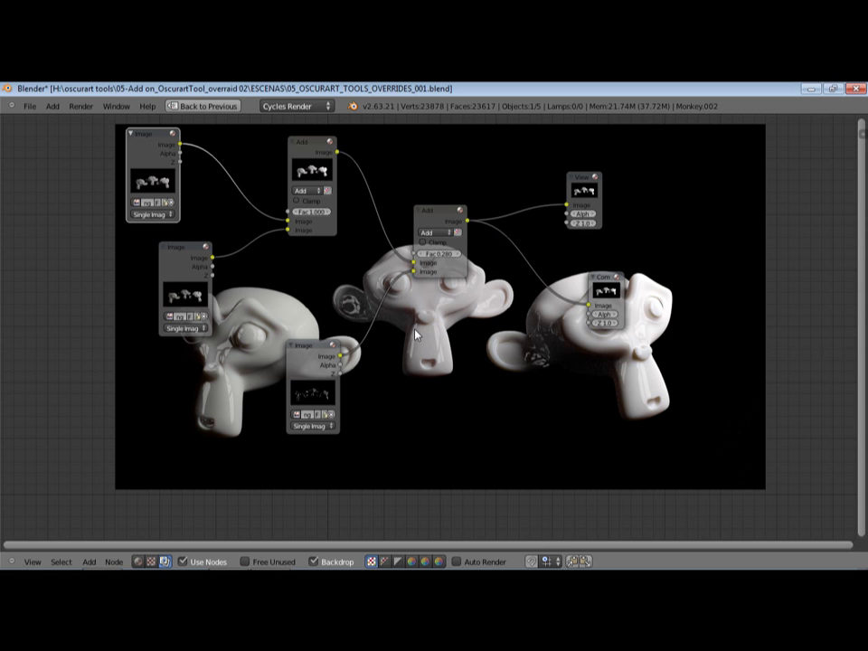
Rearrange the compositor nodes, moving the specular Image node closer to the second Add node and shifting both Add nodes right.
middle_drag(416, 369, 341, 261)
middle_drag(295, 224, 320, 243)
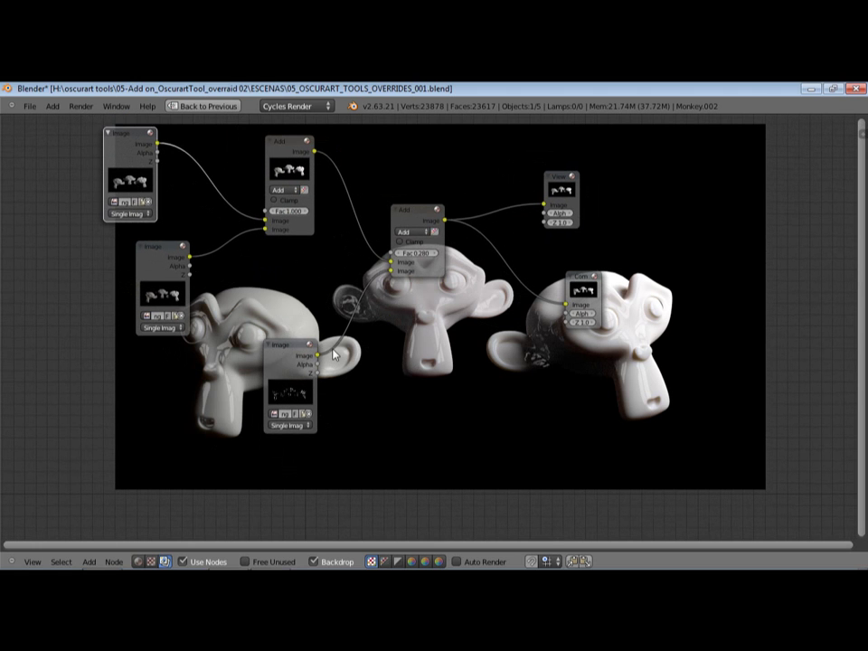
drag(312, 374, 346, 351)
drag(432, 215, 446, 211)
drag(292, 158, 309, 159)
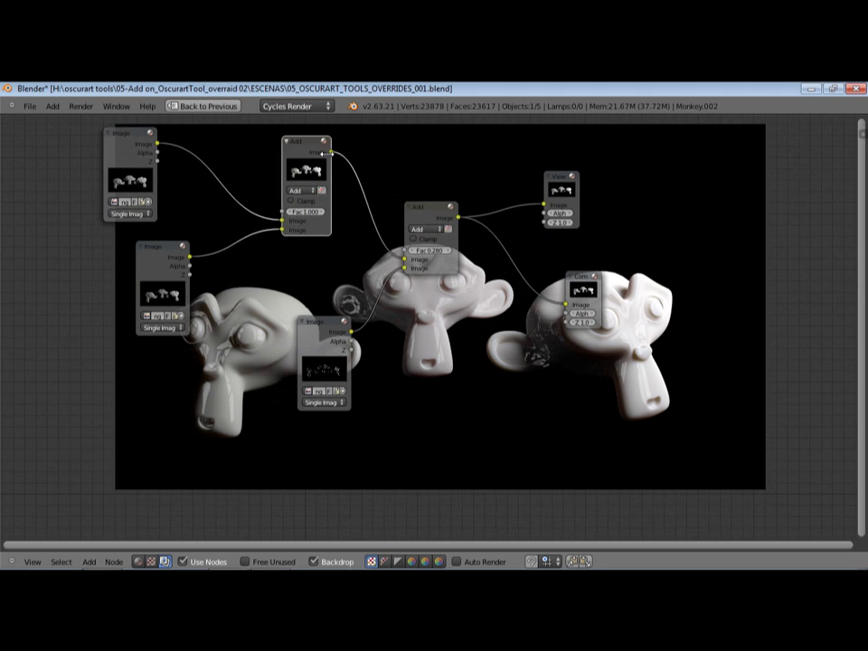
Place the second Image node below the first Add node and shift the third Image node slightly right.
drag(171, 262, 71, 295)
drag(298, 321, 288, 327)
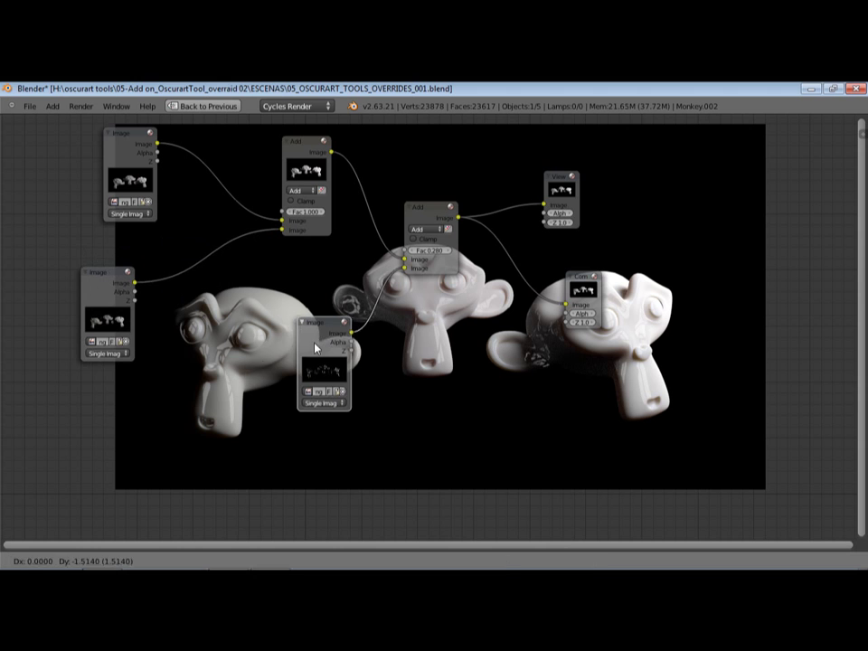
middle_drag(221, 284, 248, 302)
drag(166, 306, 259, 312)
drag(353, 342, 370, 340)
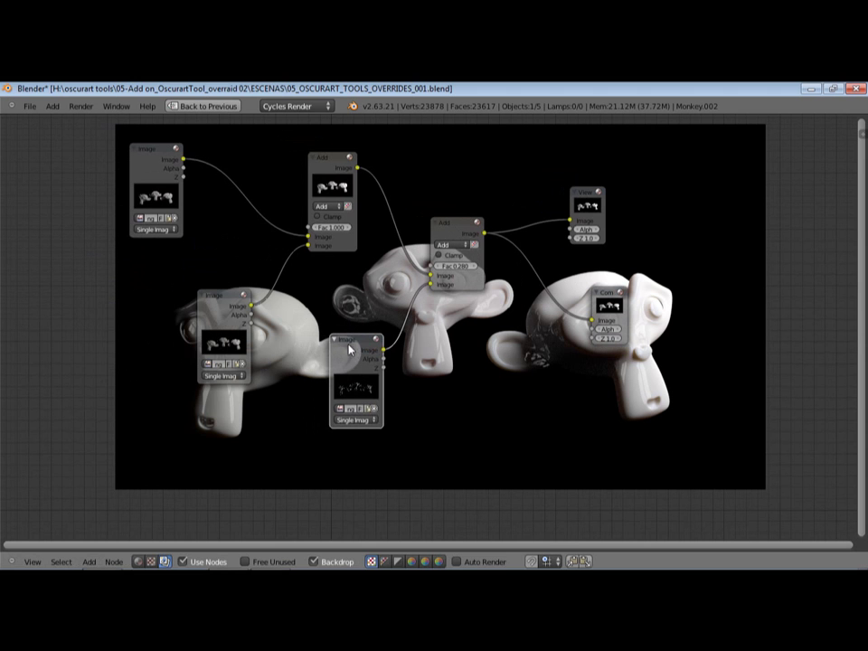
Move the first two Image nodes farther left of the first Add node, with the second one below and right of the first.
middle_drag(326, 323, 368, 339)
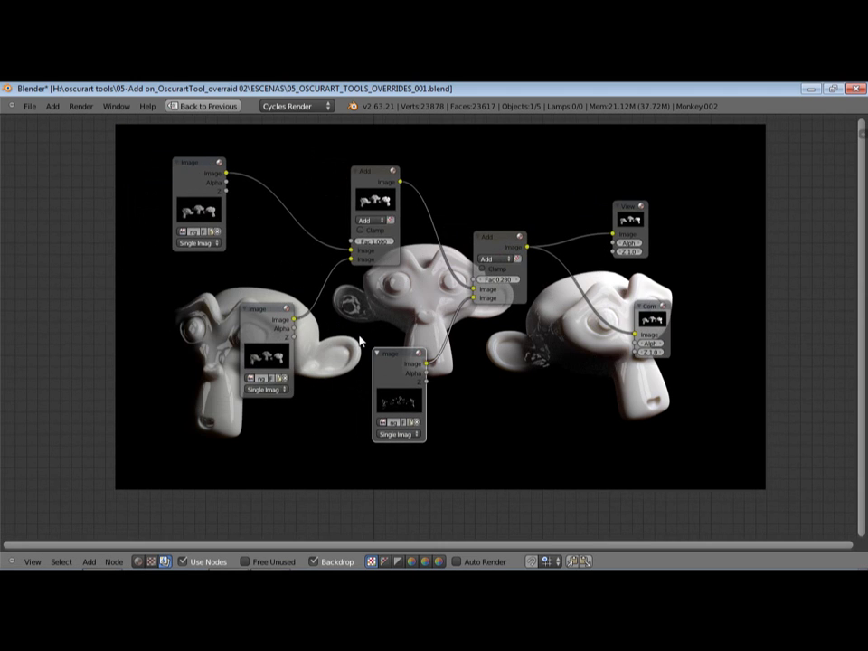
drag(200, 187, 184, 178)
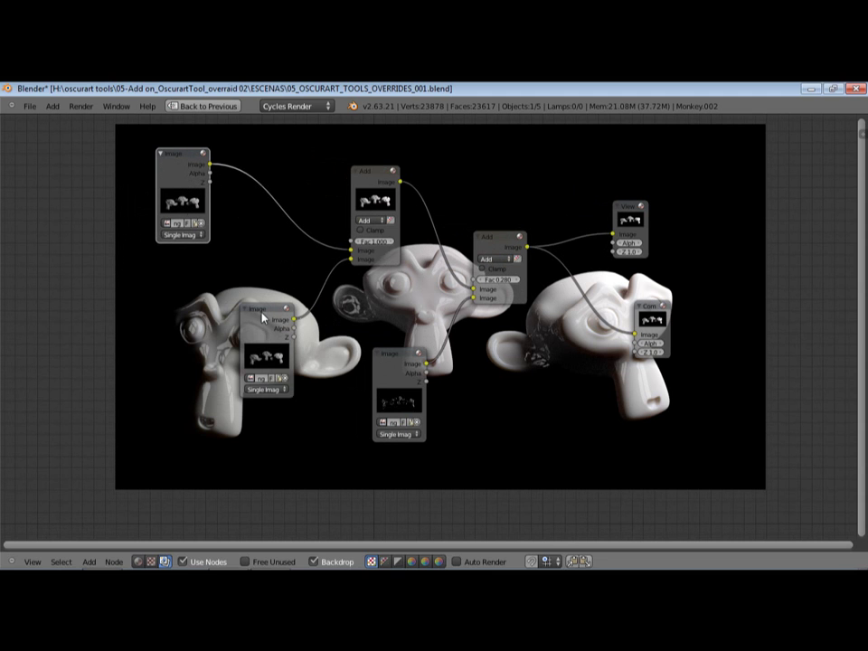
drag(264, 313, 130, 291)
drag(189, 158, 137, 164)
drag(201, 288, 197, 234)
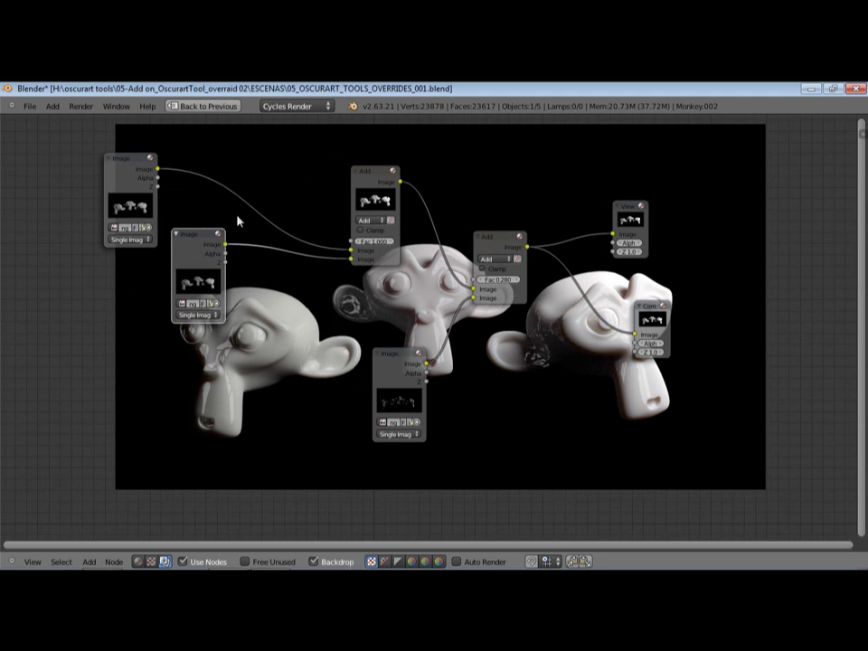
Move the first Add node higher and raise the second Image node that feeds it.
right_click(360, 178)
key(g)
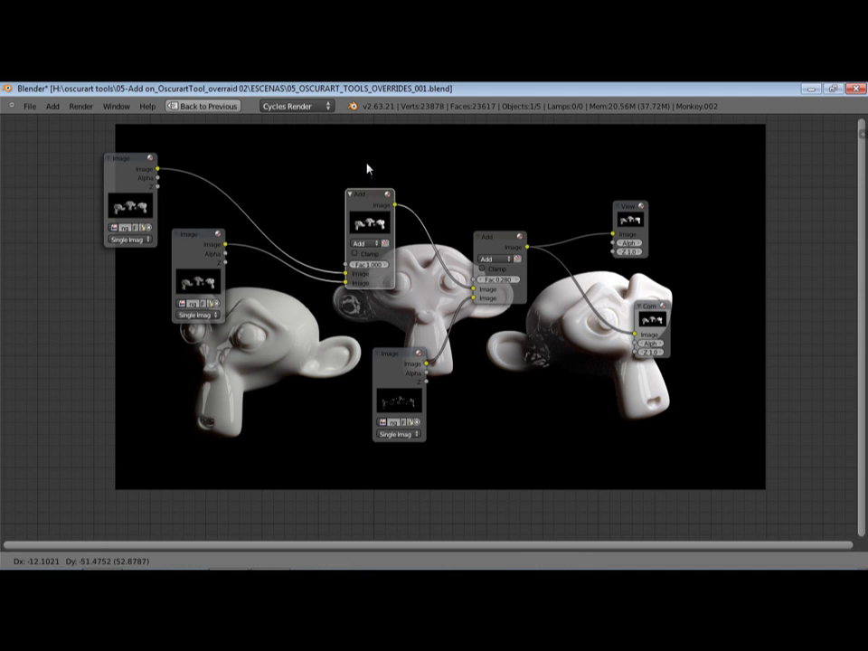
click(357, 155)
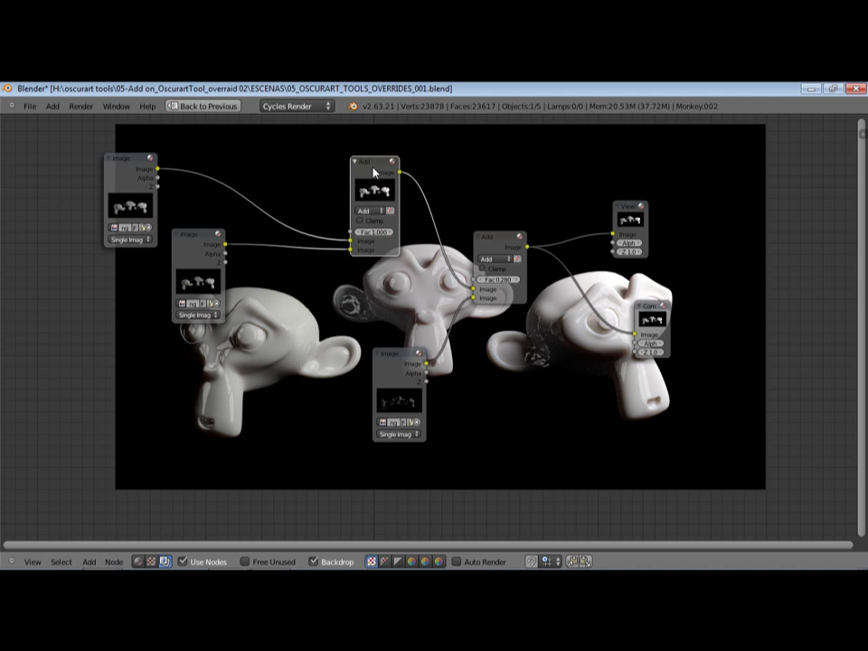
key(g)
click(366, 132)
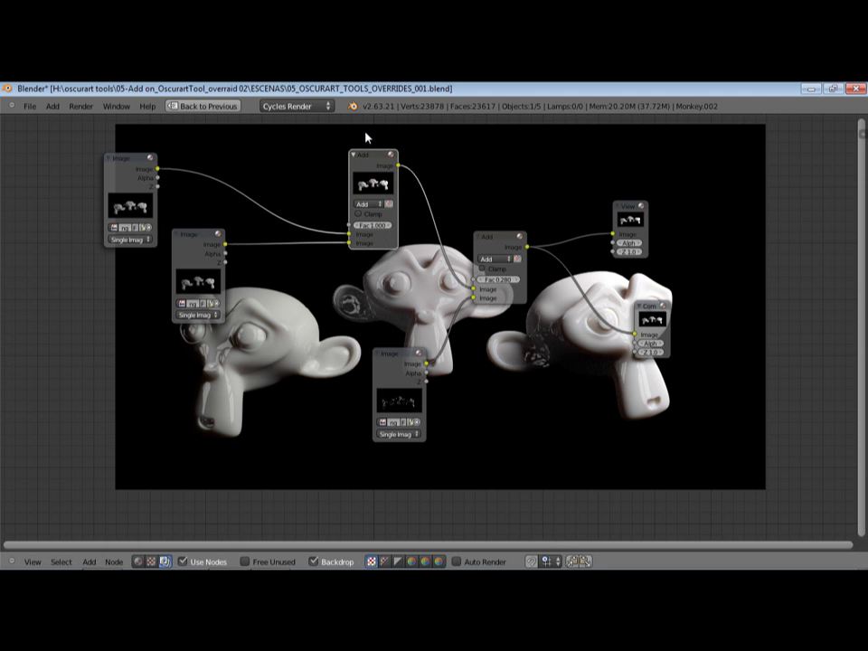
drag(196, 242, 196, 201)
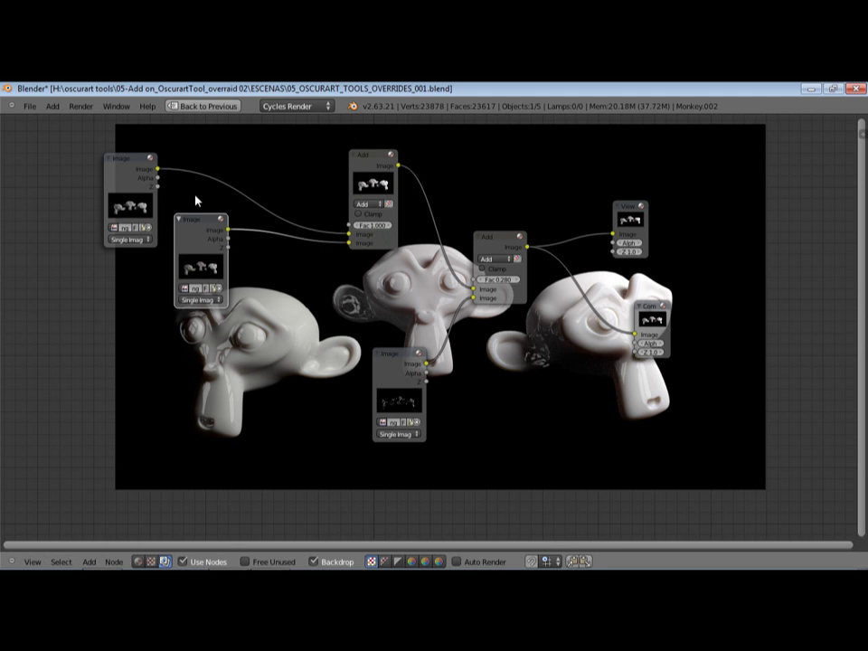
drag(359, 164, 304, 140)
Restore the multi-editor layout and choose the CY_MAIN scene from the list of scenes.
click(229, 106)
click(333, 109)
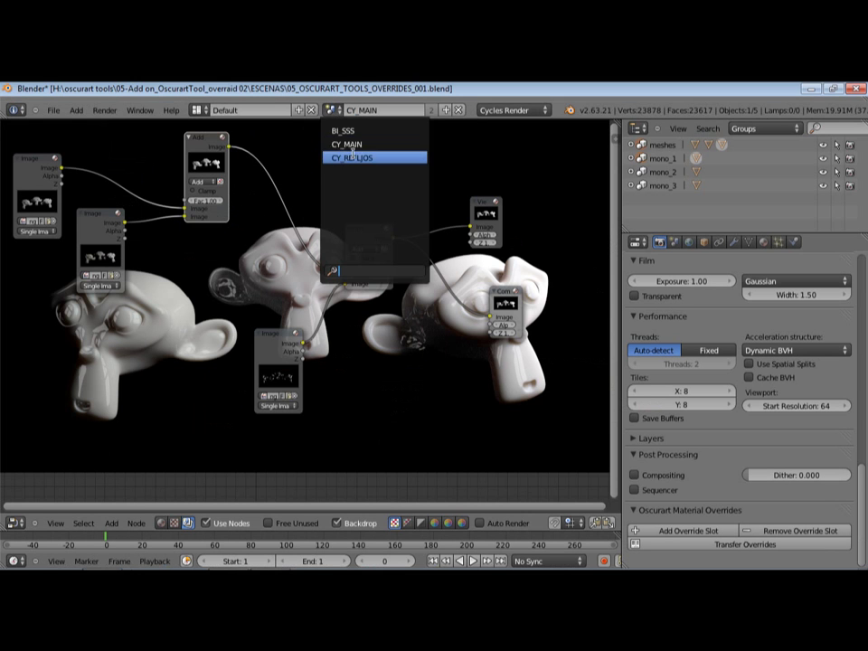
click(349, 143)
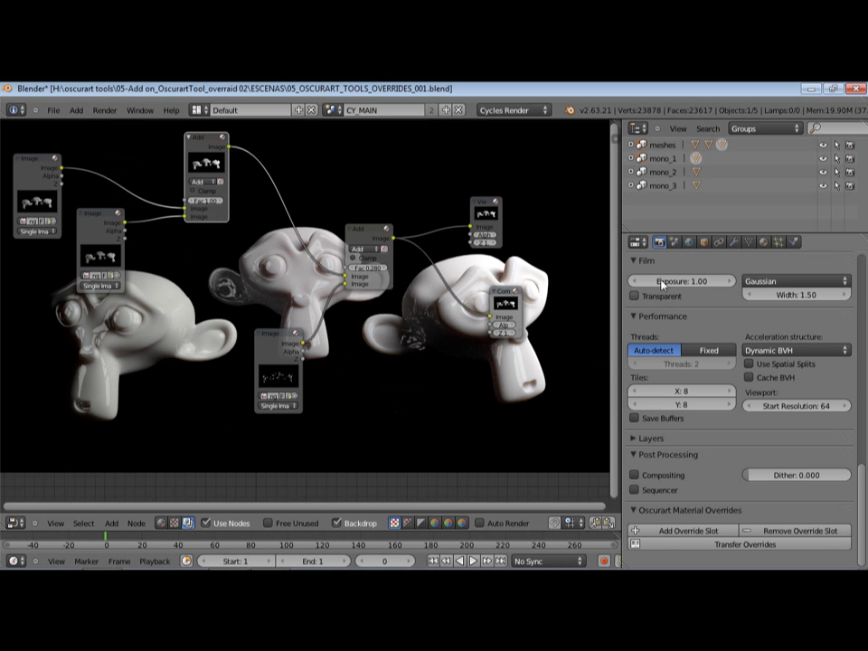
click(445, 110)
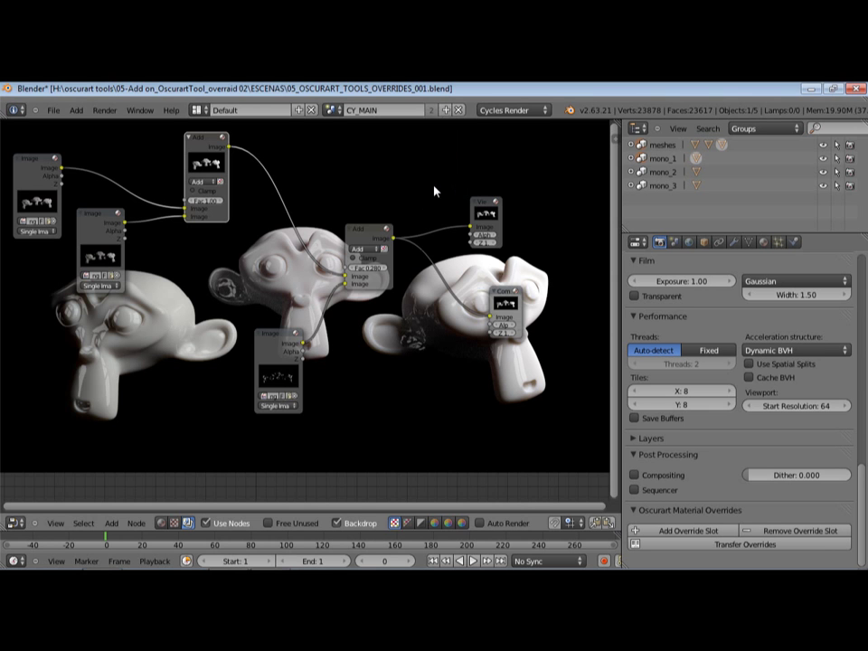
mouse_move(421, 185)
middle_down()
mouse_move(450, 165)
mouse_move(444, 182)
mouse_move(412, 200)
middle_up()
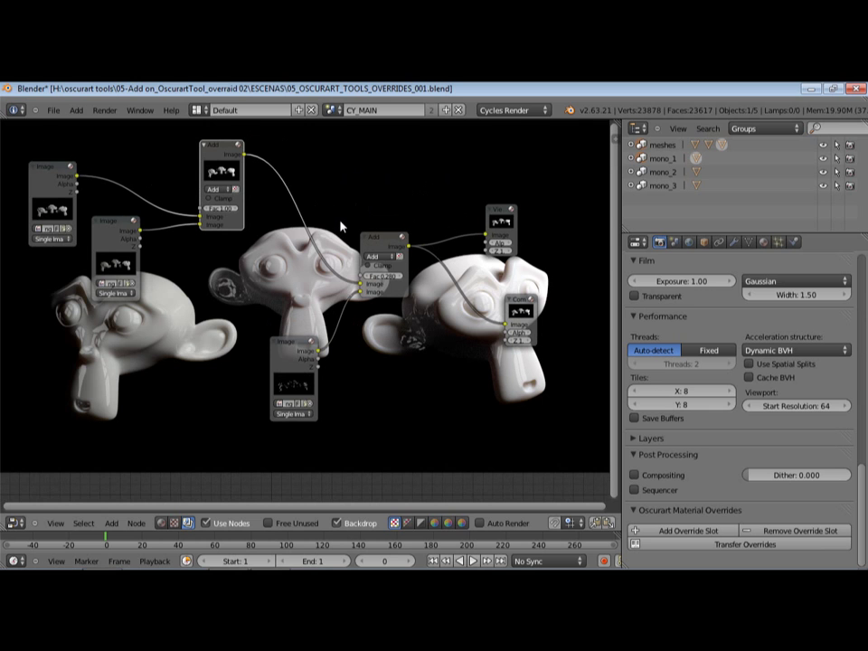
Maximize the node editor and preview the first Image node through the Viewer.
key(shift+space)
middle_drag(354, 227, 316, 213)
mouse_move(460, 295)
middle_down()
mouse_move(464, 225)
mouse_move(483, 178)
mouse_move(445, 263)
mouse_move(455, 312)
middle_up()
middle_drag(455, 360, 458, 362)
ctrl+shift+click(118, 205)
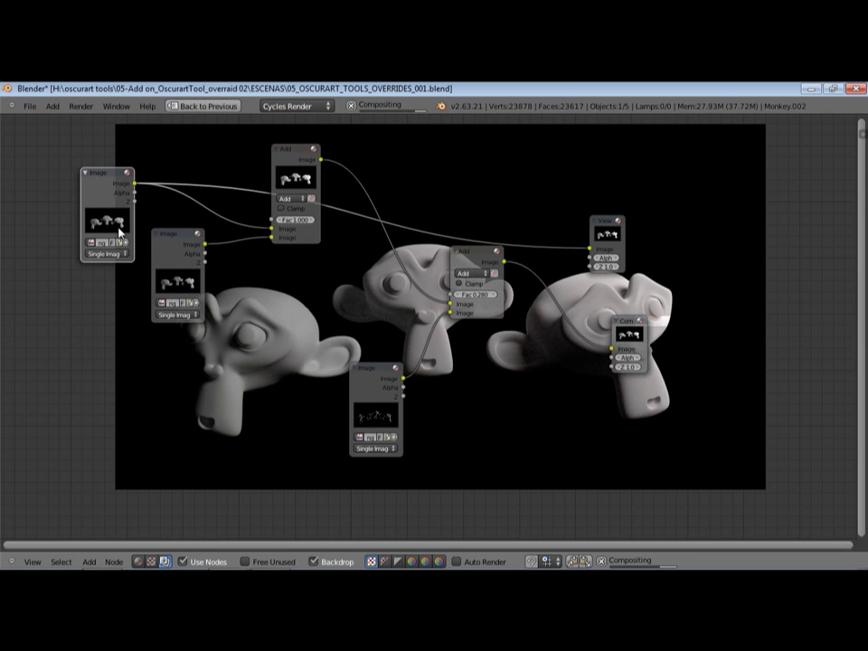
middle_drag(245, 346, 192, 461)
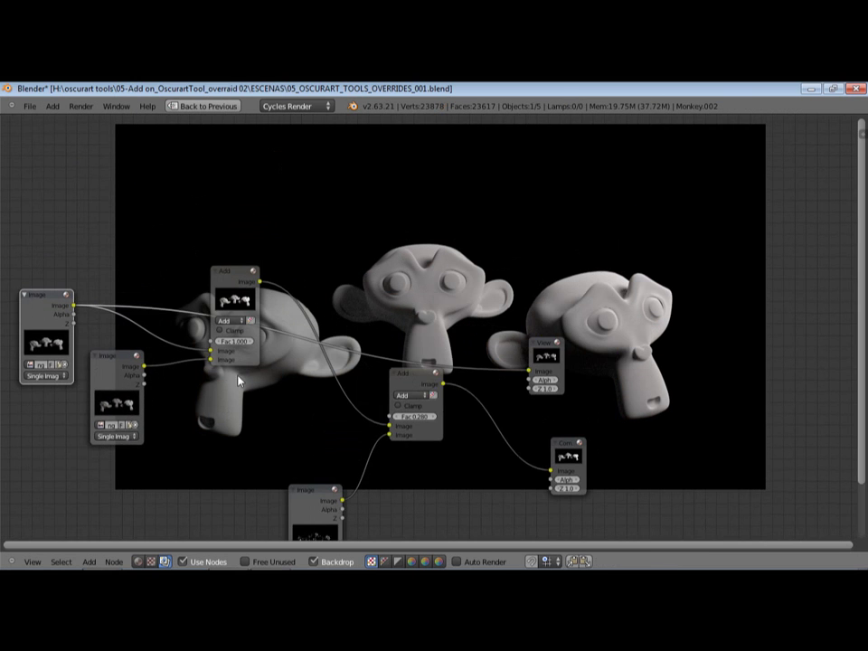
middle_drag(351, 264, 292, 264)
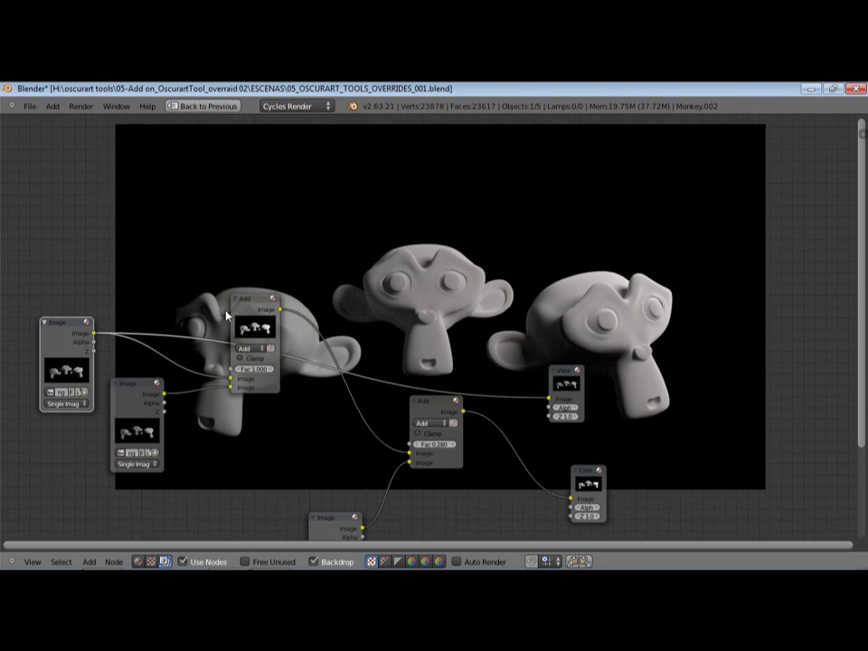
Preview the second Image node and the third Image node in turn through the Viewer.
ctrl+shift+click(142, 404)
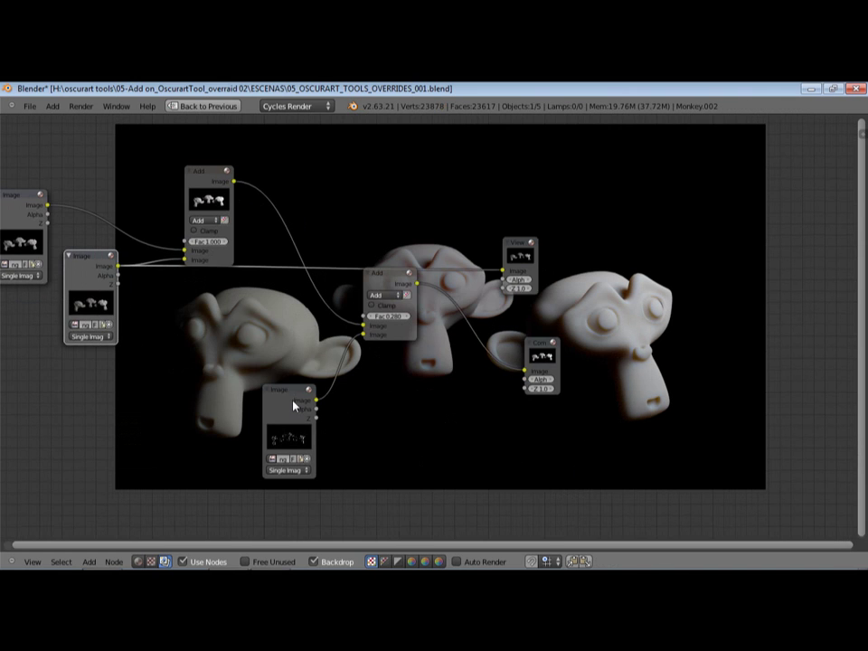
ctrl+shift+click(301, 398)
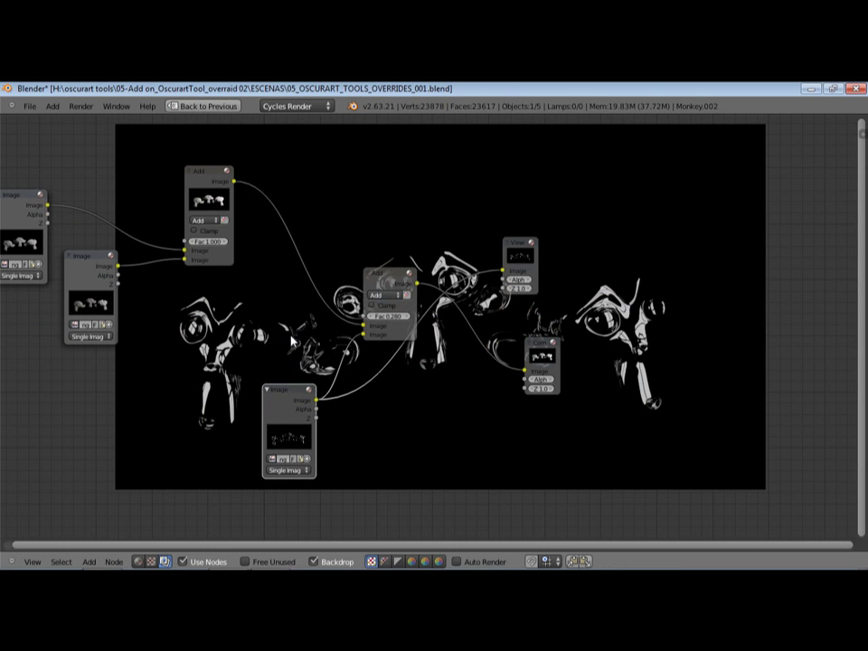
middle_drag(290, 326, 321, 336)
middle_drag(265, 368, 282, 338)
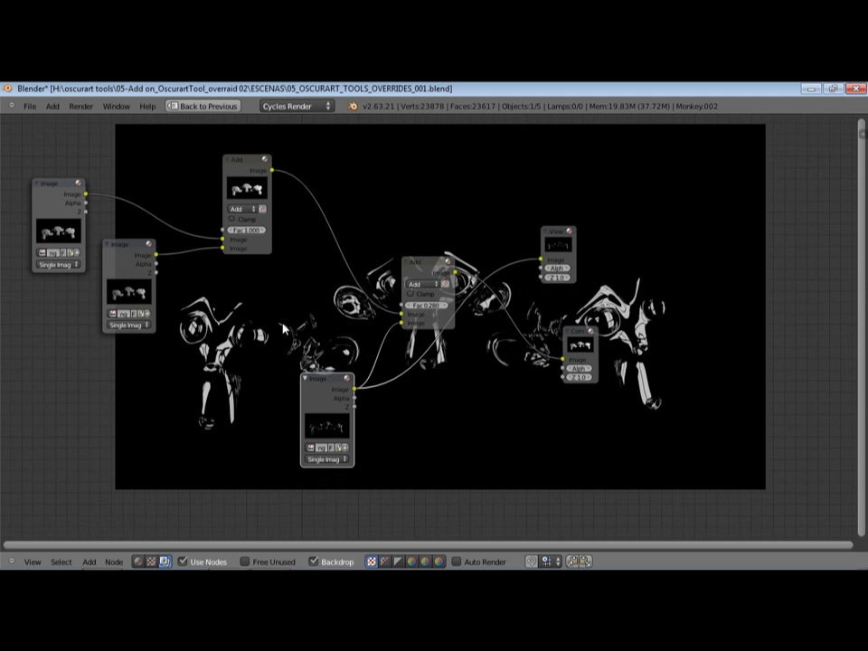
Nudge the third Image node and connect the final Add node to the Viewer to show the combined result.
click(414, 271)
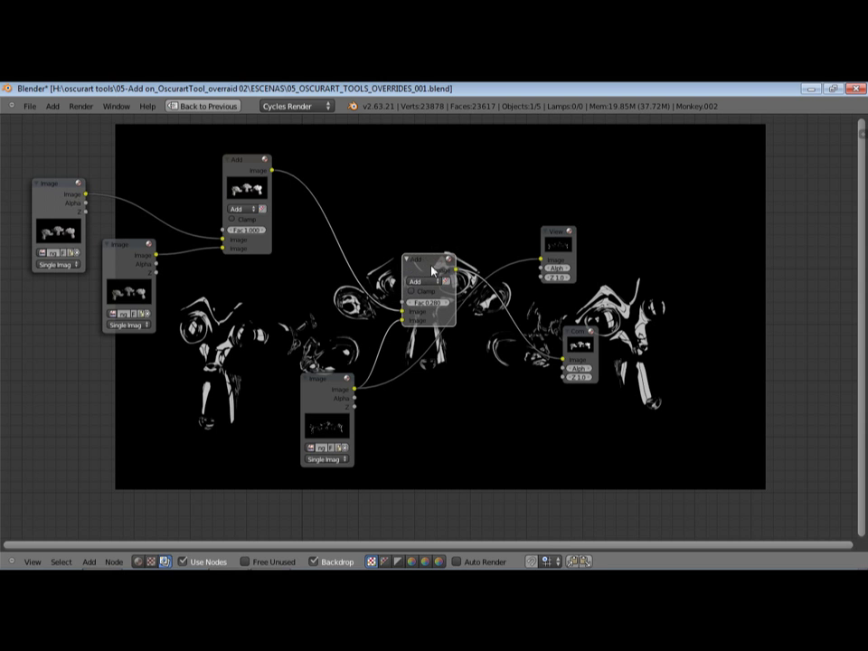
drag(324, 400, 325, 396)
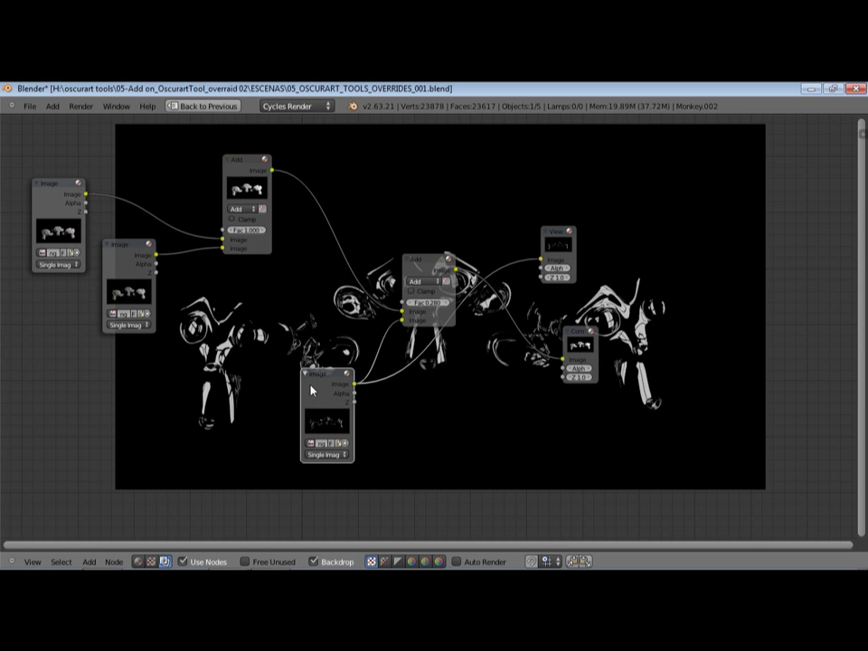
ctrl+shift+click(415, 268)
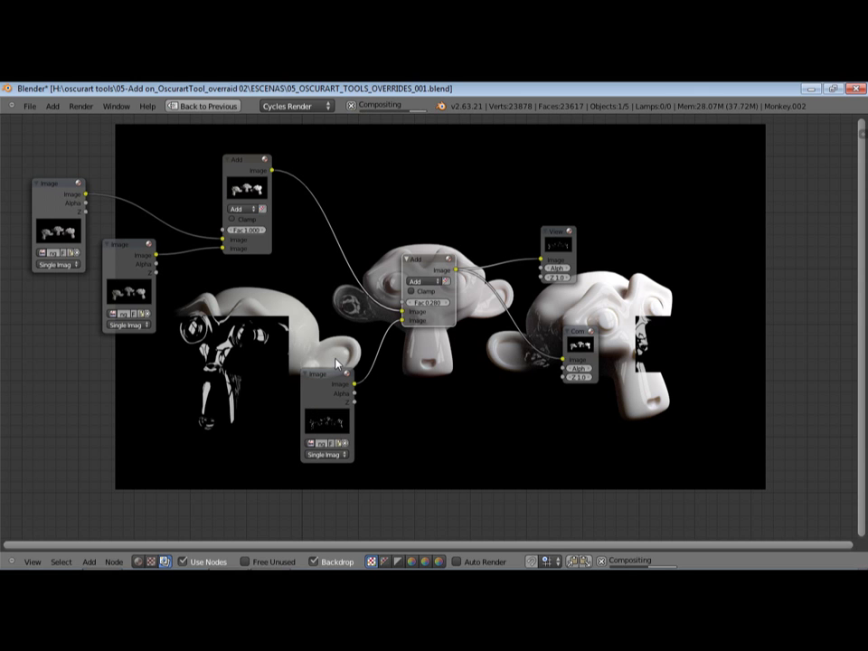
Leave the maximized node editor and switch that area to the 3D View.
click(221, 106)
mouse_move(360, 337)
middle_down()
mouse_move(378, 374)
mouse_move(331, 383)
mouse_move(326, 283)
mouse_move(334, 296)
mouse_move(395, 305)
mouse_move(412, 288)
mouse_move(366, 319)
middle_up()
key(shift+F5)
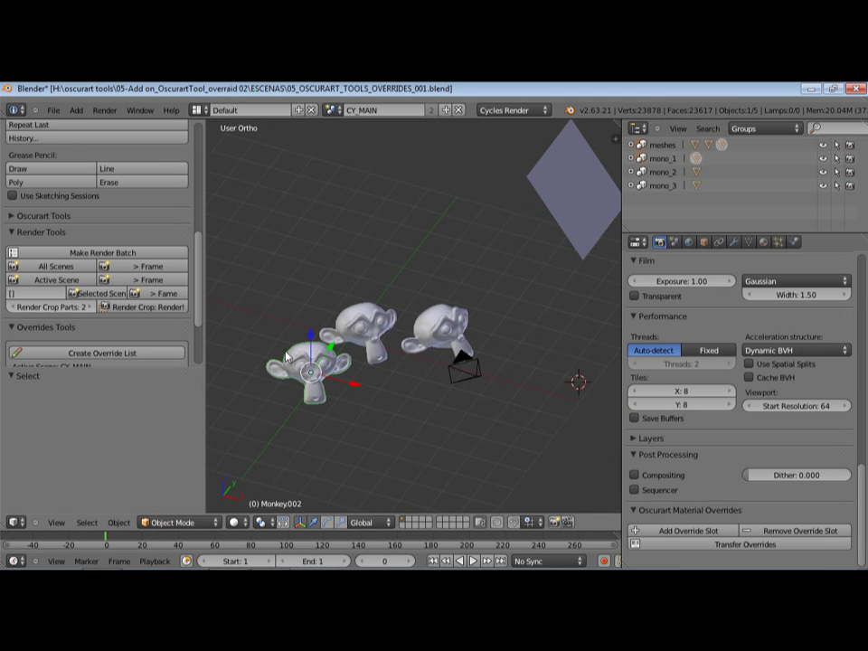
Examine the scene's objects by selecting the middle monkey, the camera and the large plane in turn.
right_click(362, 346)
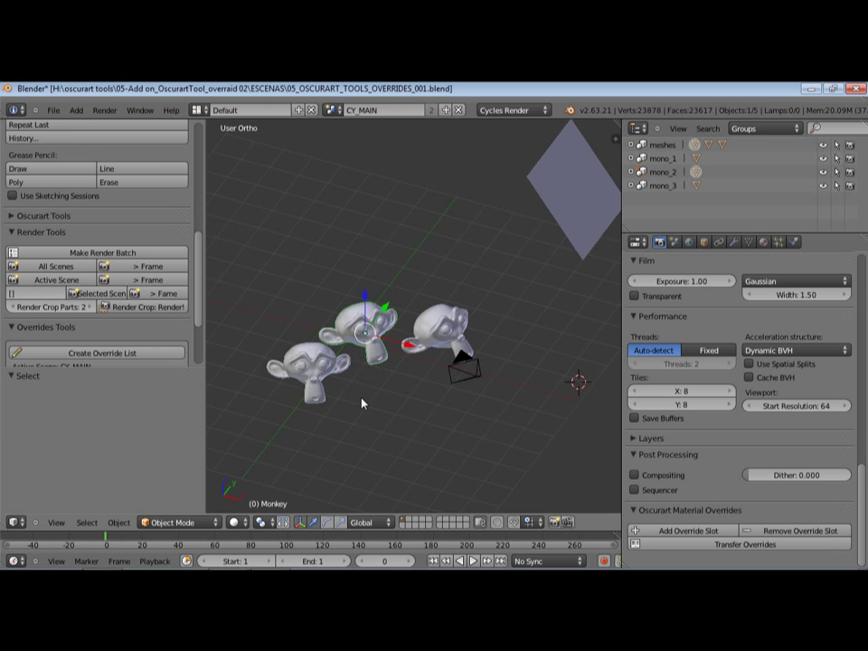
key(F12)
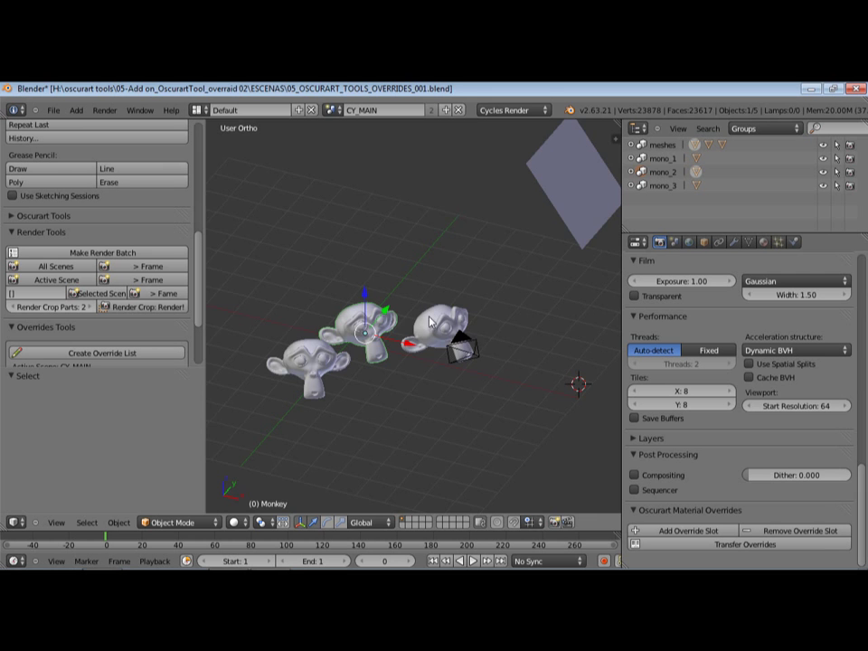
mouse_move(429, 316)
middle_down()
mouse_move(414, 346)
mouse_move(423, 399)
mouse_move(447, 356)
mouse_move(418, 333)
middle_up()
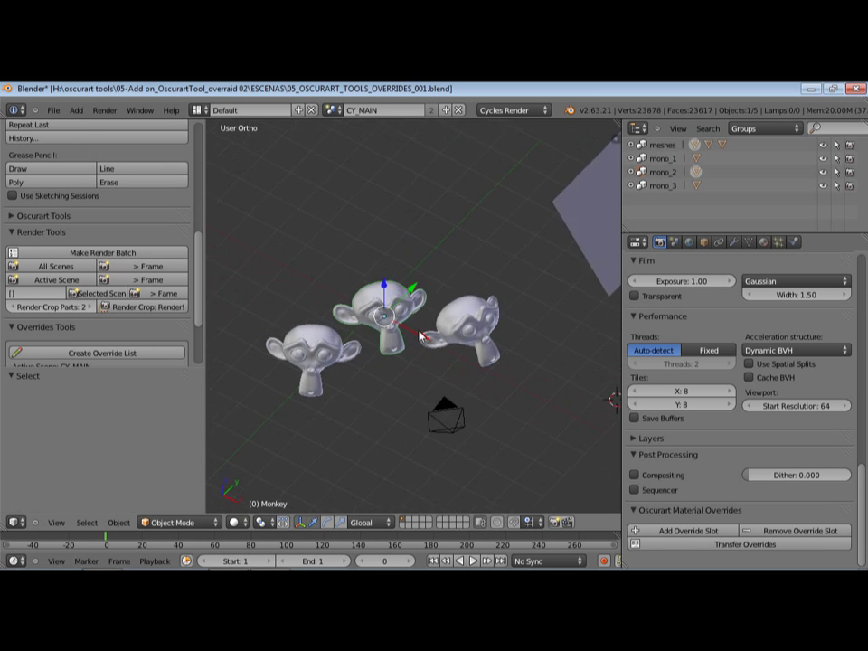
scroll(417, 333, down, 1)
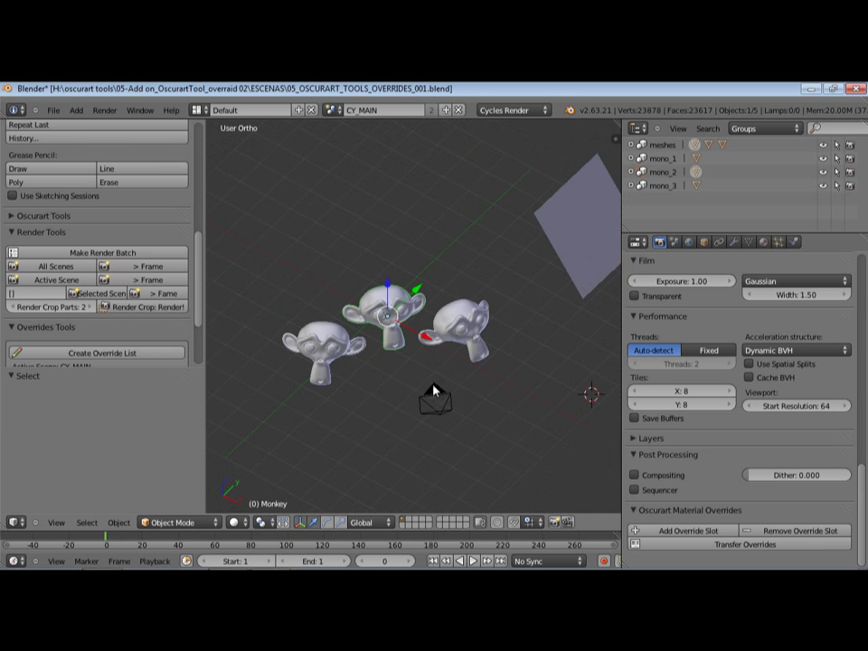
right_click(434, 389)
key(g)
right_click(554, 260)
right_click(555, 259)
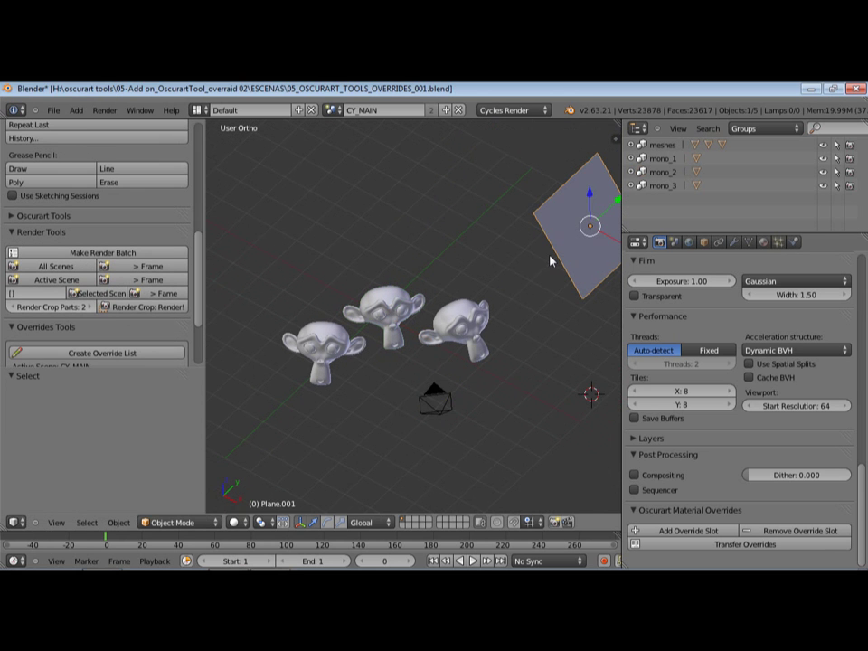
Select the rightmost monkey and show its object properties.
right_click(458, 322)
key(g)
key(Escape)
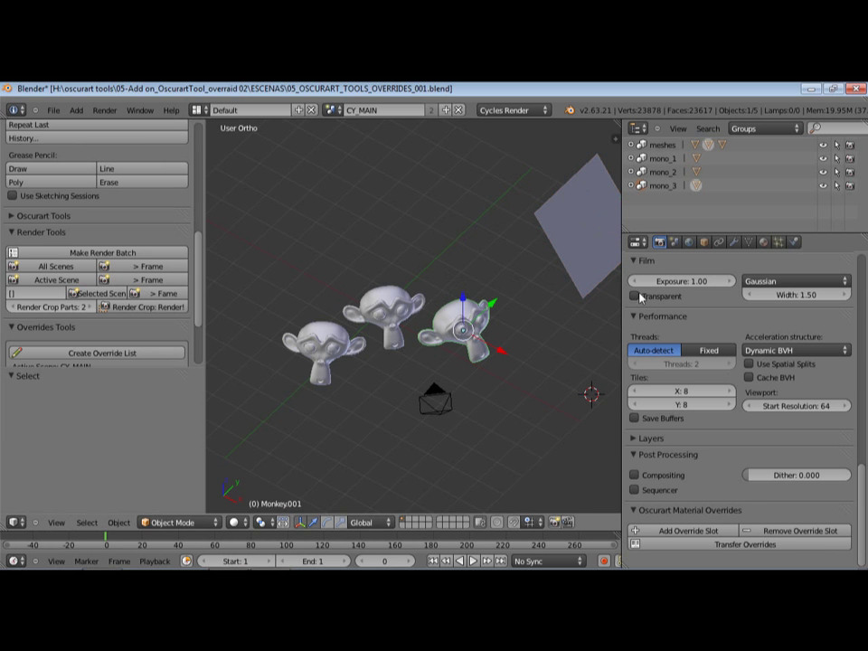
click(704, 242)
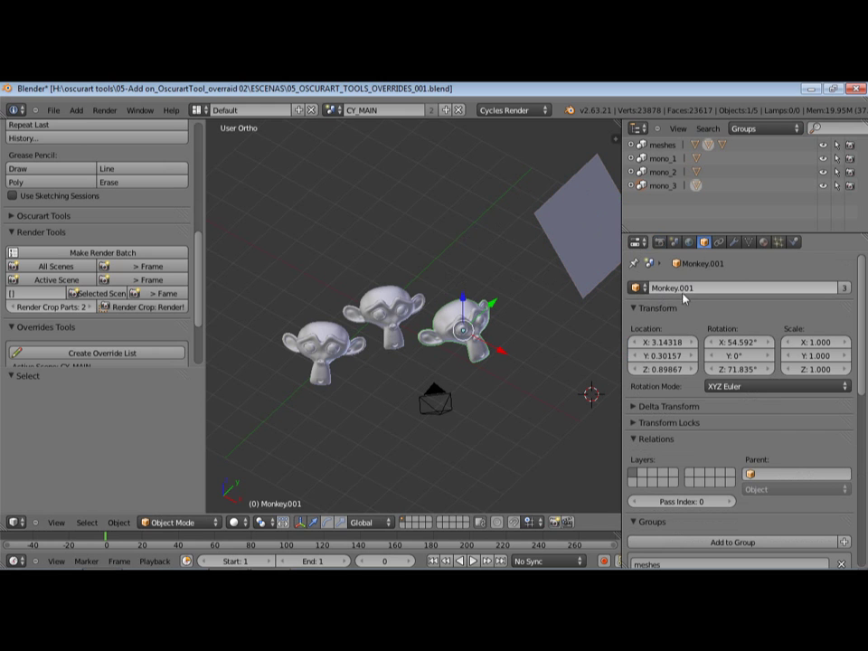
Select the middle monkey and show its Relations and Groups settings in the object properties.
right_click(400, 303)
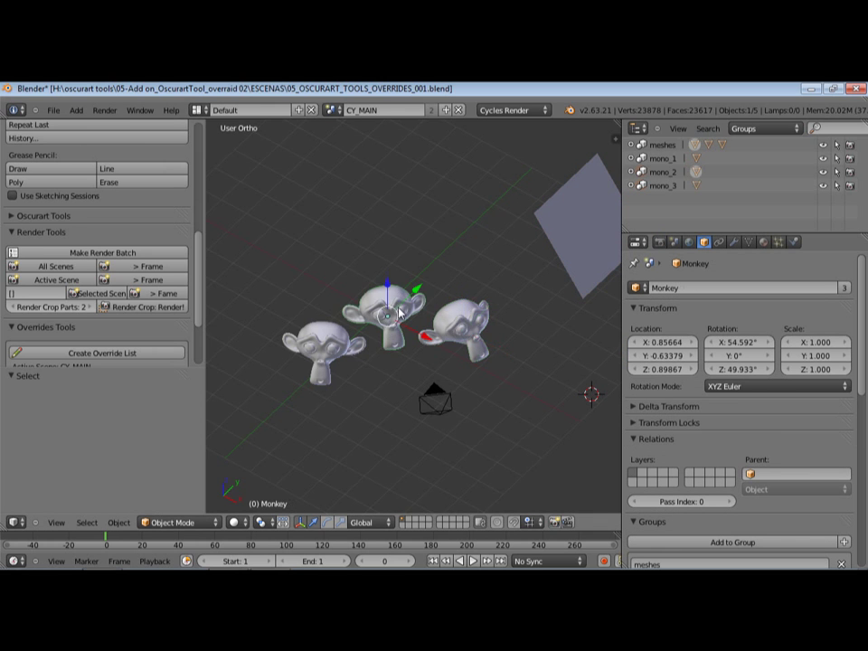
key(g)
right_click(351, 330)
middle_drag(371, 327, 398, 329)
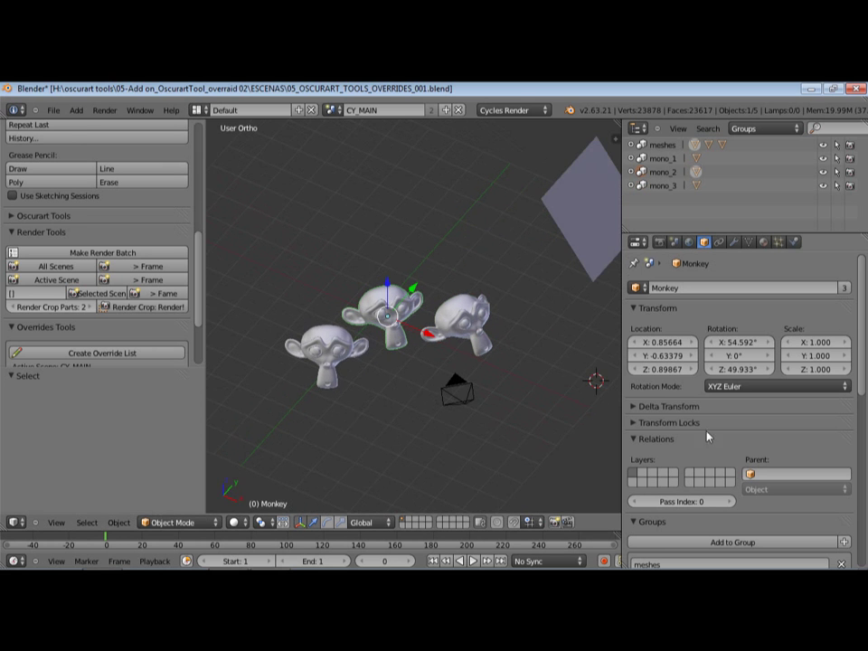
scroll(702, 310, down, 4)
scroll(692, 418, down, 1)
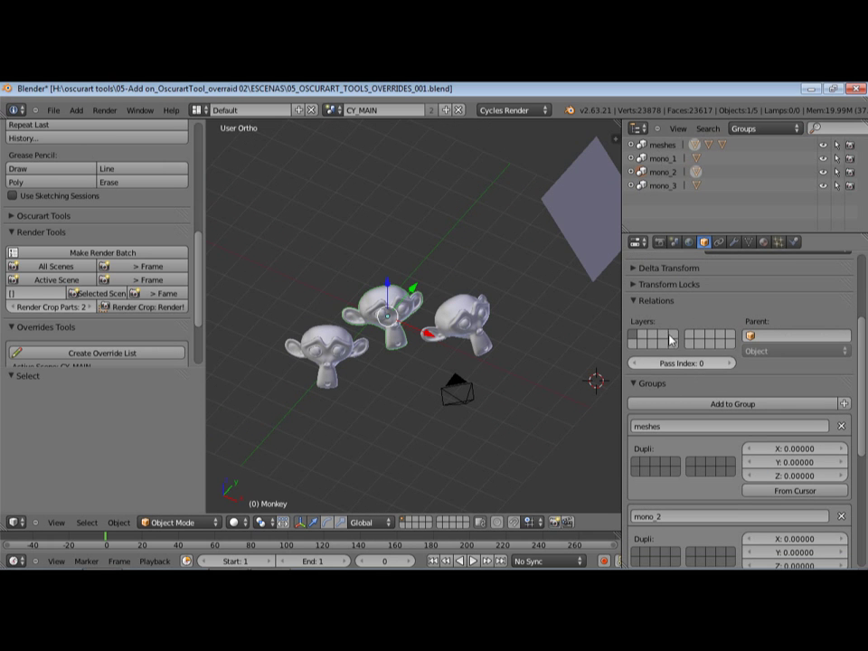
Examine the middle monkey's group memberships, opening the name of its second group without changing it.
scroll(683, 360, down, 3)
scroll(683, 360, down, 2)
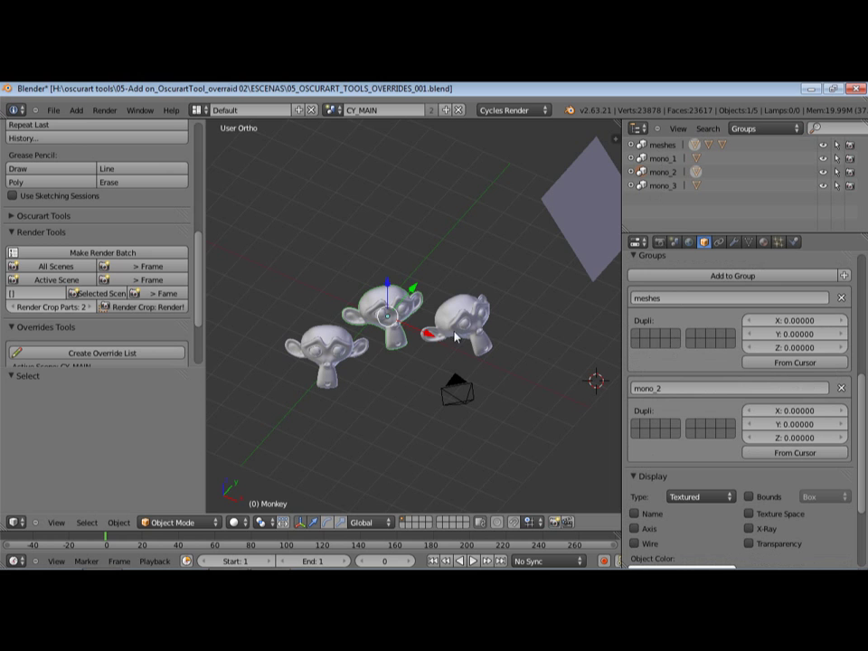
click(677, 388)
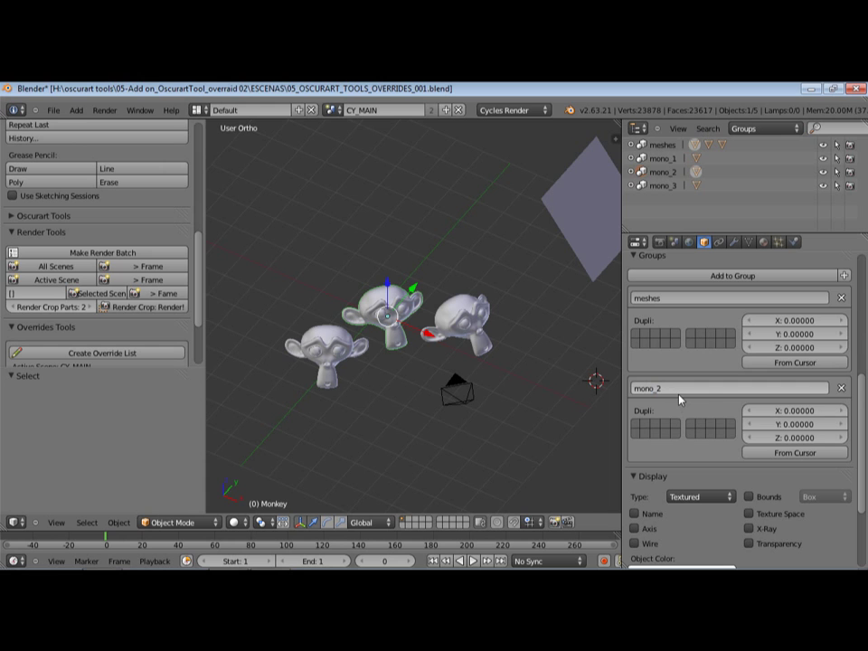
click(675, 390)
click(674, 392)
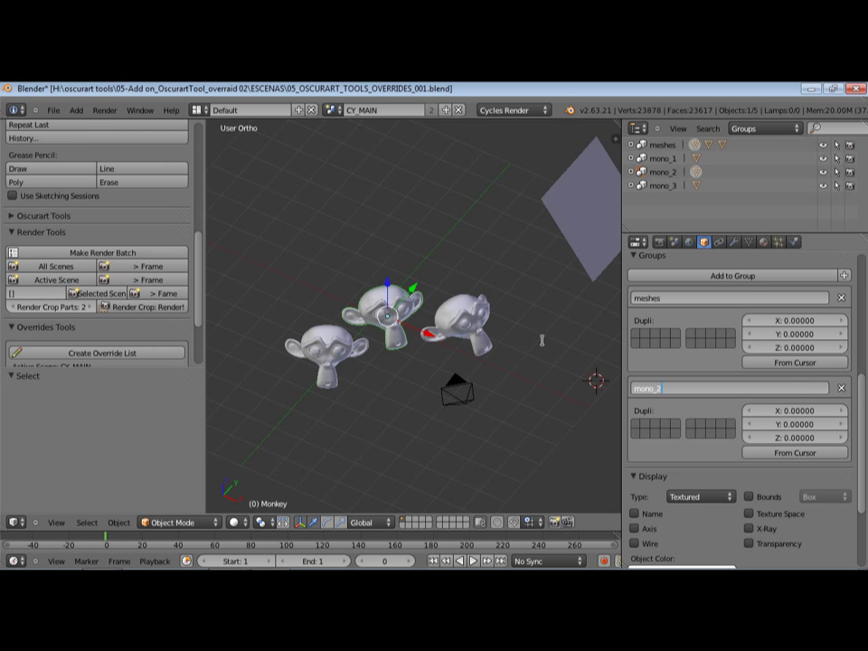
key(Return)
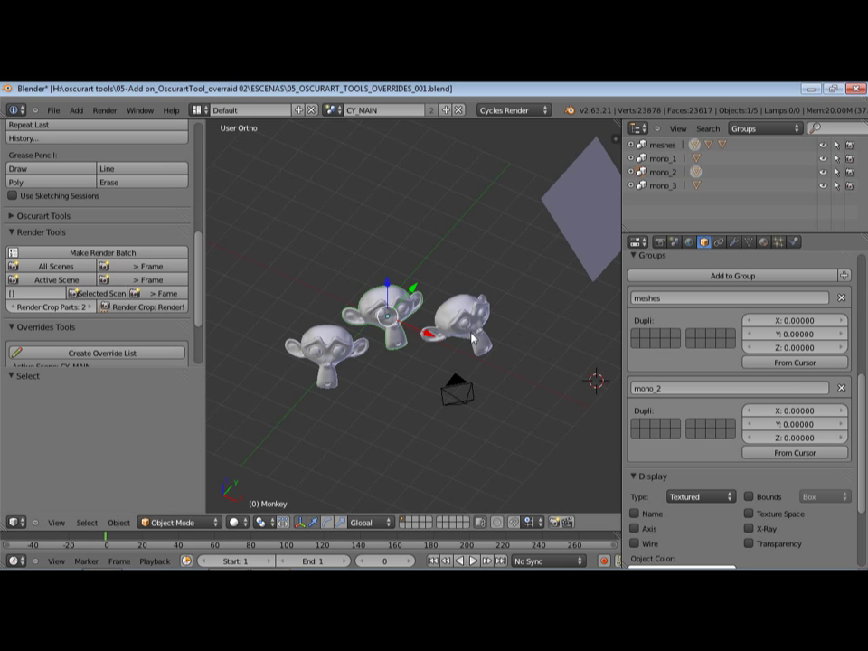
Select the rightmost monkey and the leftmost monkey in turn to check which groups each belongs to.
right_click(471, 333)
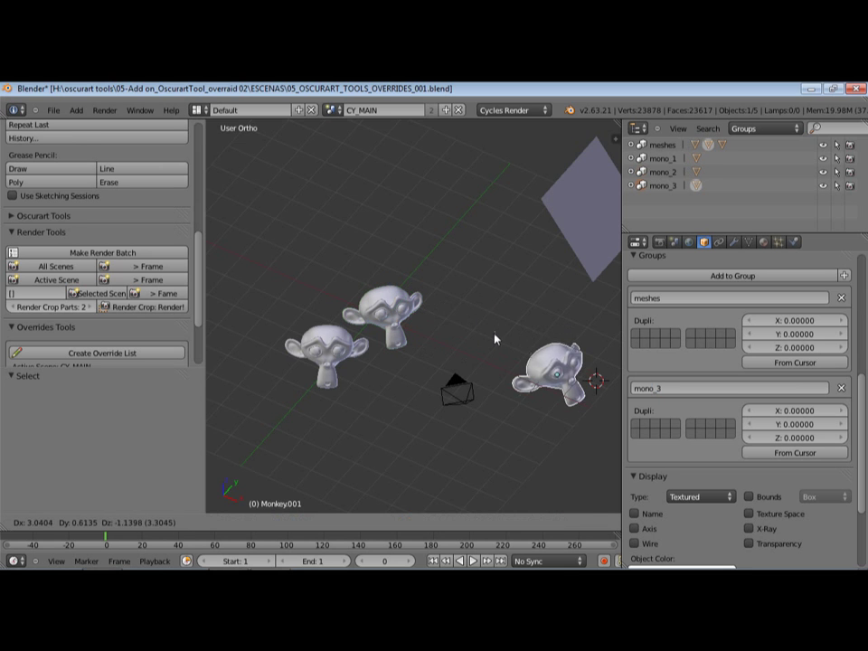
right_click(494, 334)
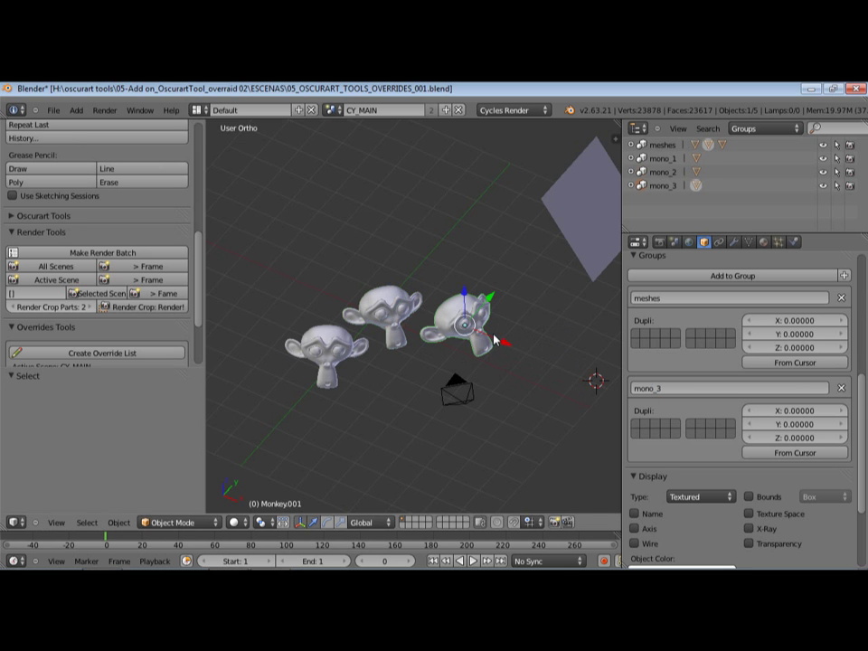
right_click(352, 352)
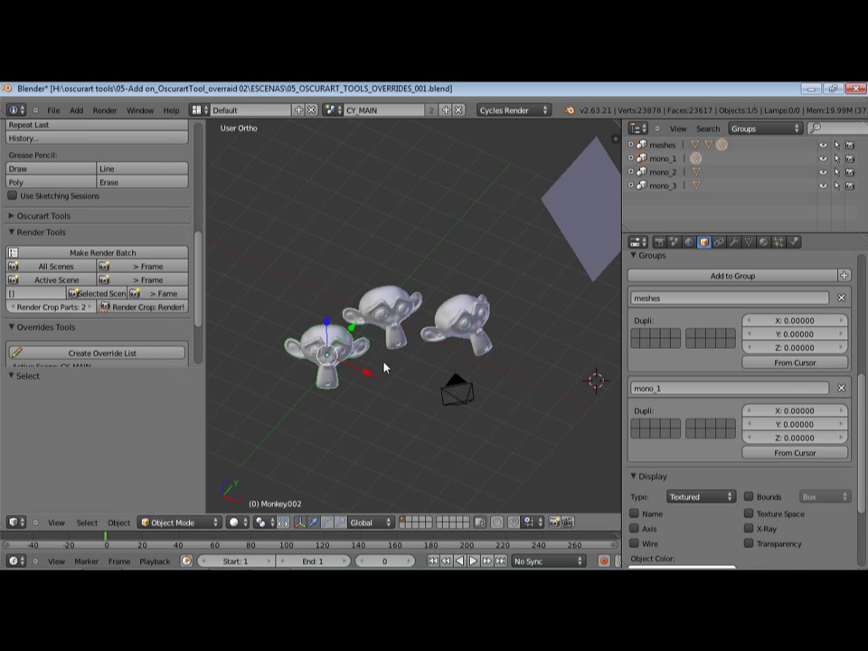
scroll(633, 367, up, 1)
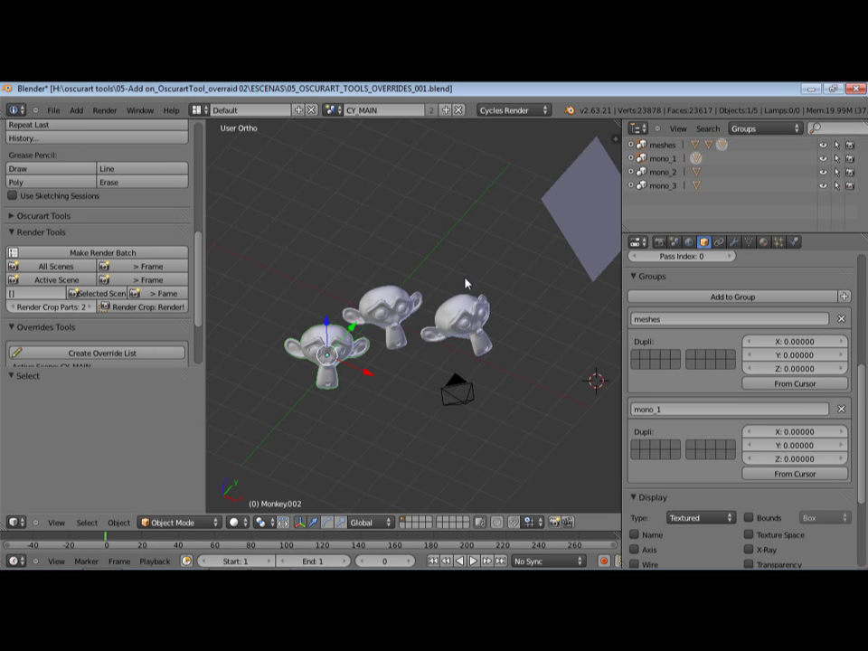
Show the render properties and collapse Post Processing to expose the Oscurart Material Overrides settings.
middle_drag(465, 285, 404, 347)
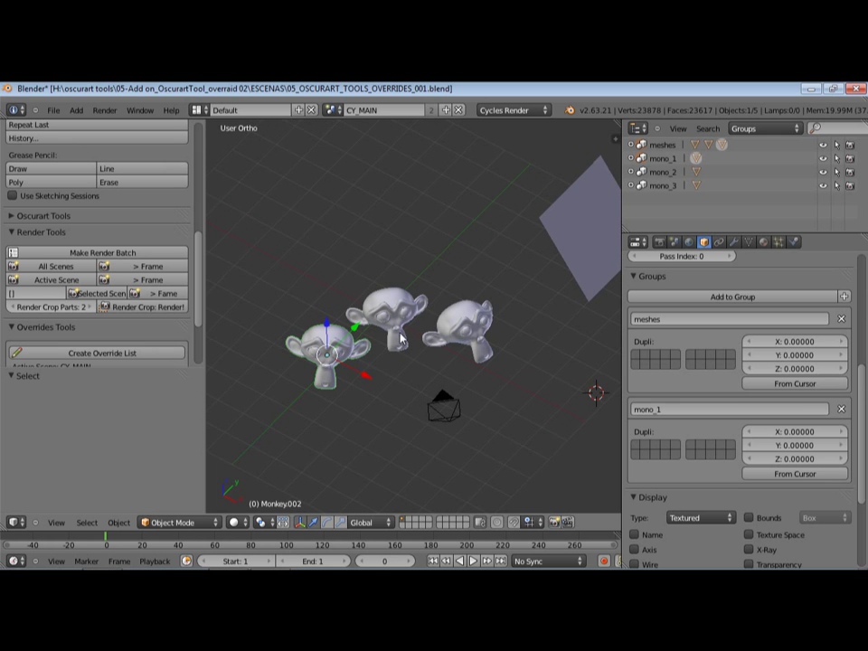
middle_drag(401, 336, 385, 288)
click(660, 242)
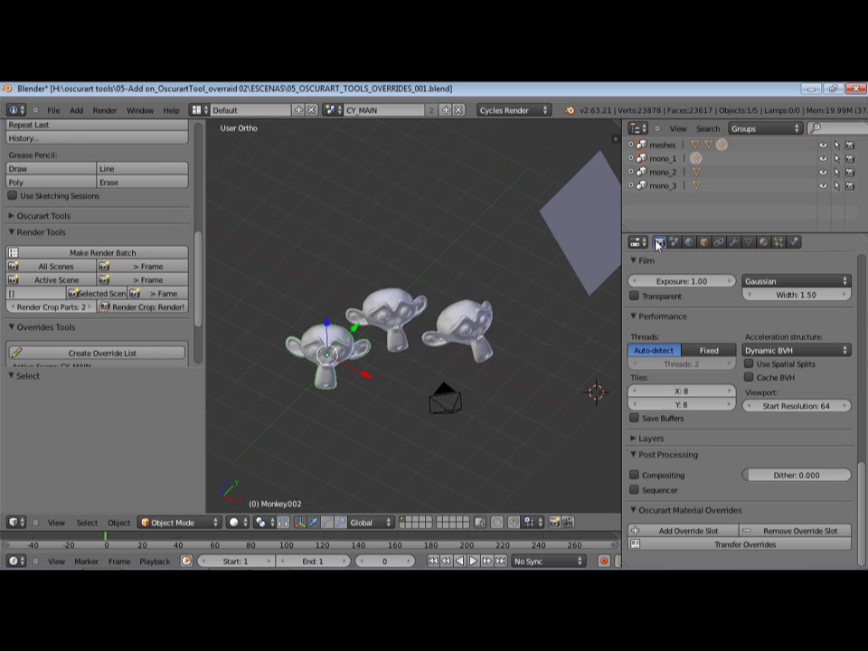
scroll(674, 313, up, 1)
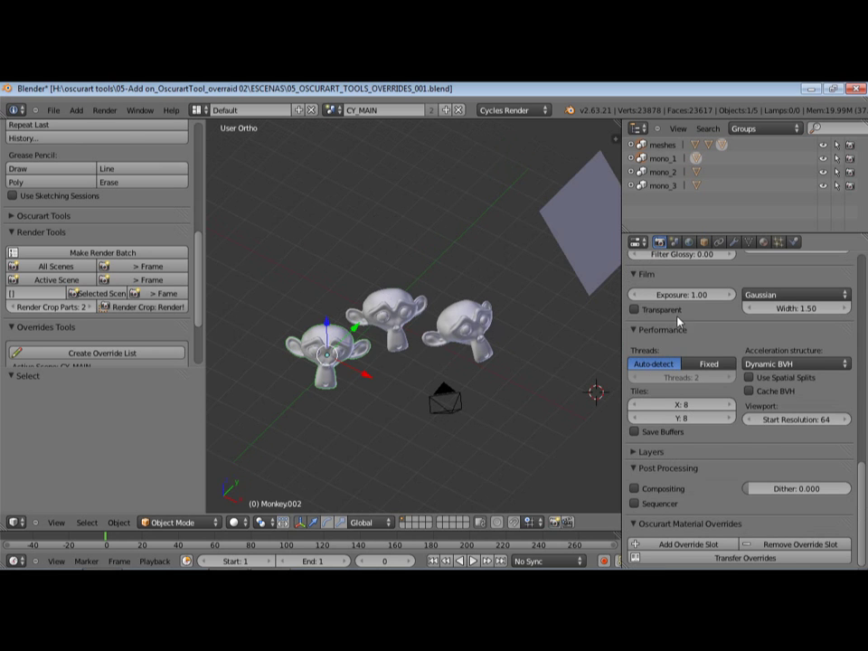
scroll(676, 330, up, 3)
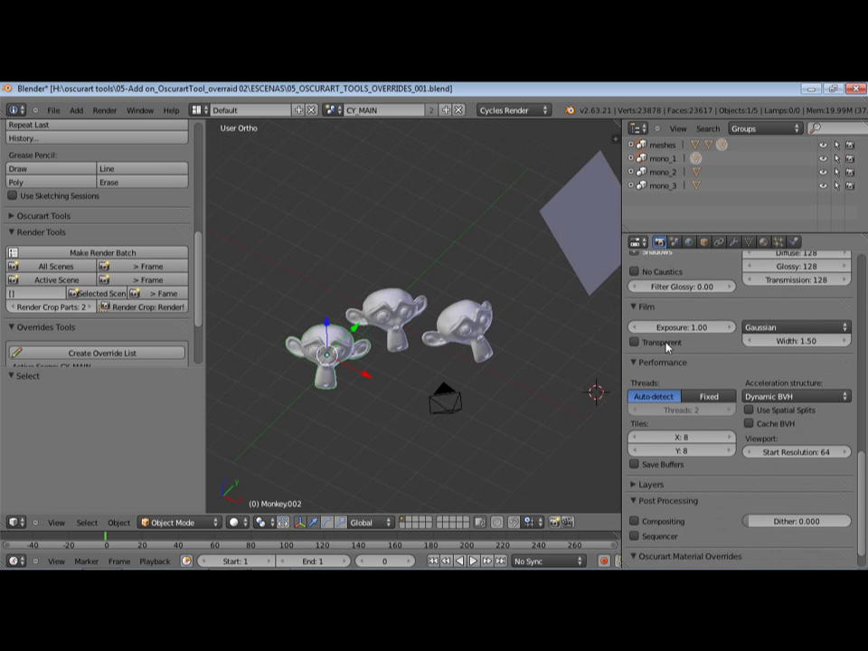
scroll(648, 451, down, 2)
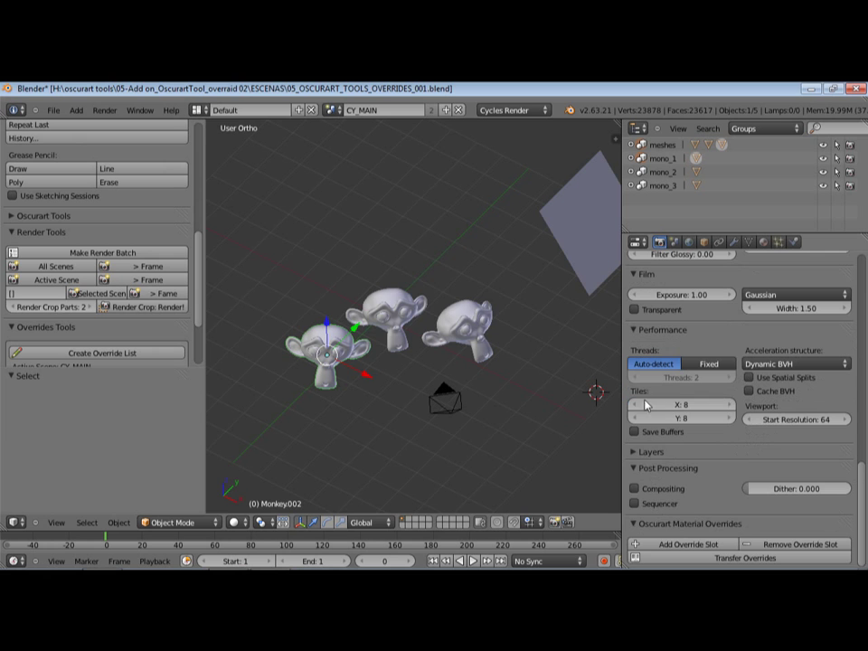
click(648, 468)
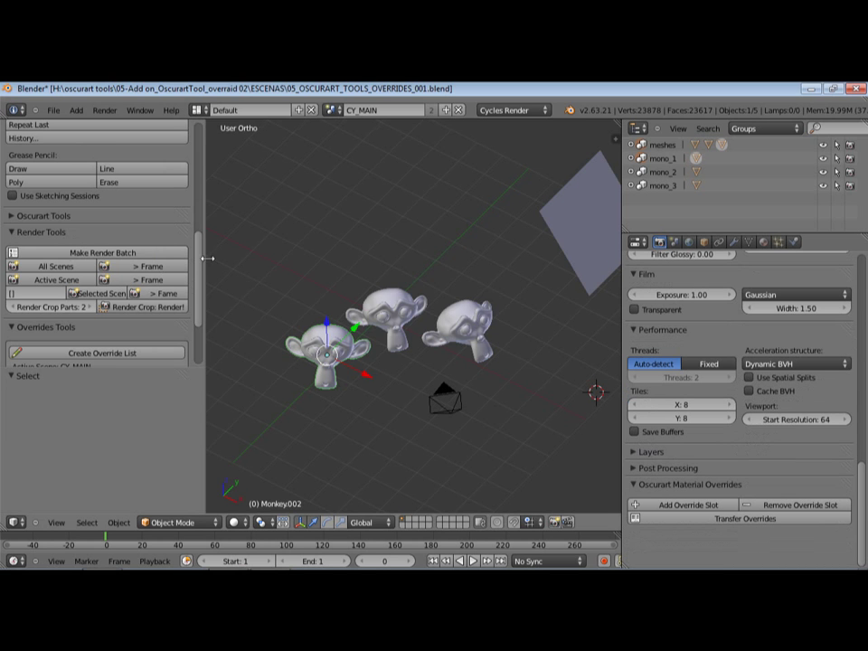
Widen the tool shelf so the Render Tools labels fit, keeping the Render Tools section expanded.
mouse_move(203, 258)
mouse_down()
mouse_move(164, 247)
mouse_move(221, 250)
mouse_move(195, 245)
mouse_up()
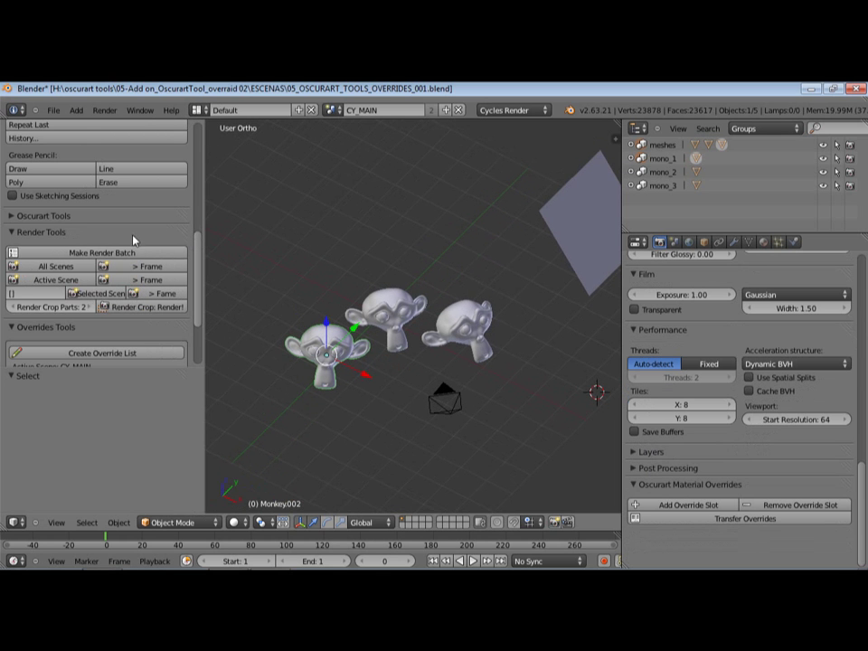
click(140, 233)
click(136, 234)
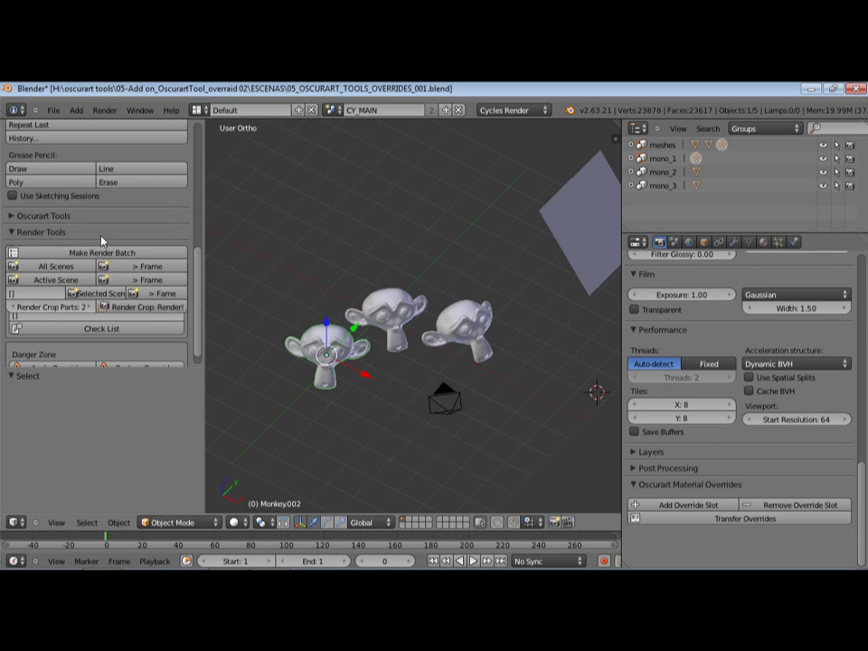
drag(206, 254, 250, 254)
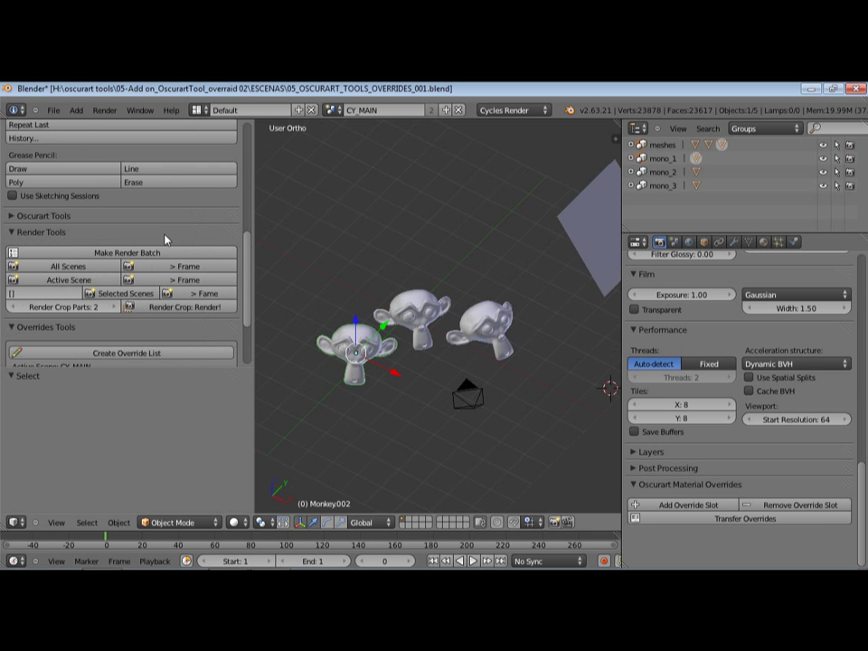
click(165, 234)
click(68, 232)
Enlarge the tool shelf's controls and extend its main region to show the Render Tools and Overrides Tools.
ctrl+middle_drag(112, 278, 219, 375)
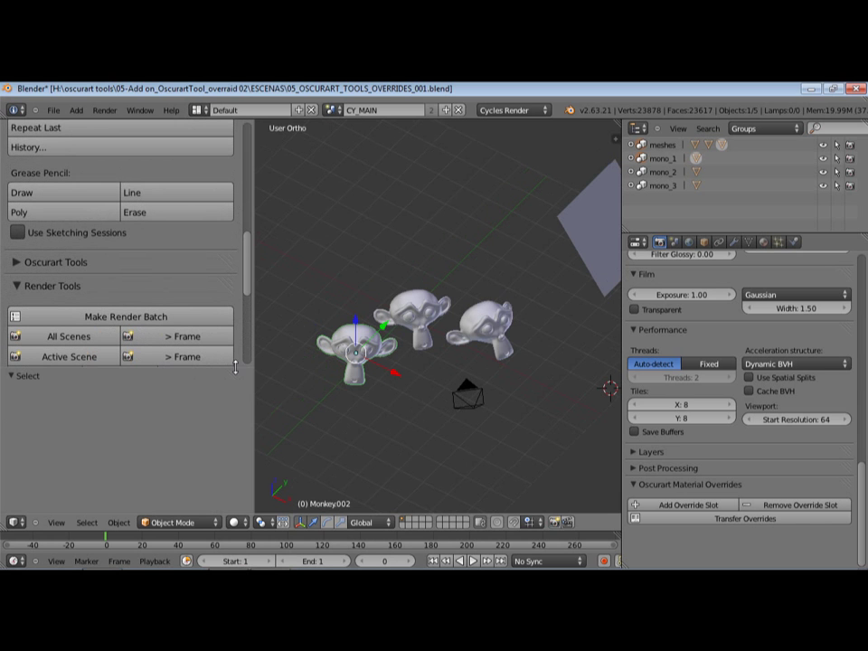
drag(237, 368, 226, 388)
middle_drag(189, 276, 189, 208)
middle_drag(117, 238, 123, 222)
scroll(154, 222, down, 1)
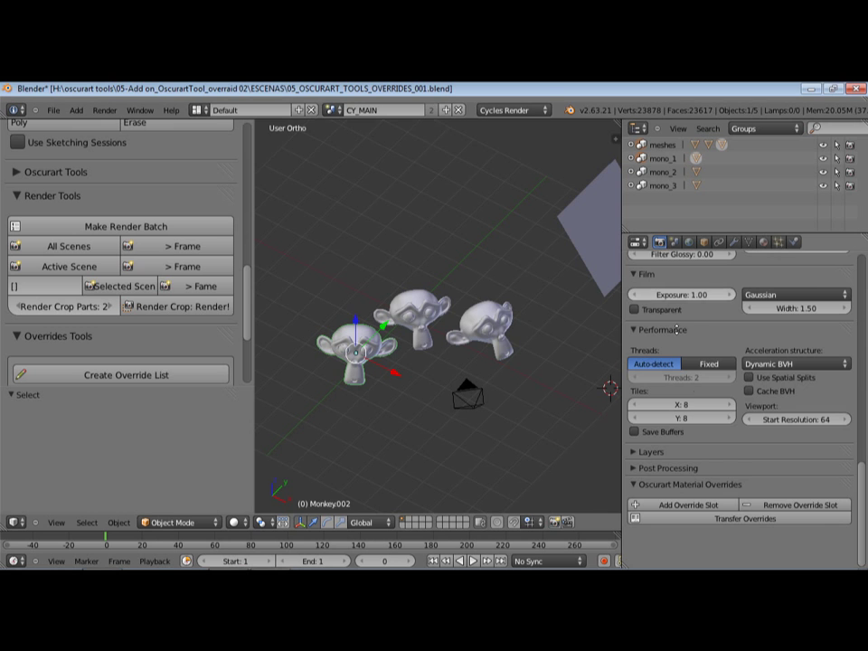
Show the Render and Dimensions settings of the active scene in the render properties.
scroll(731, 313, up, 4)
scroll(729, 316, up, 7)
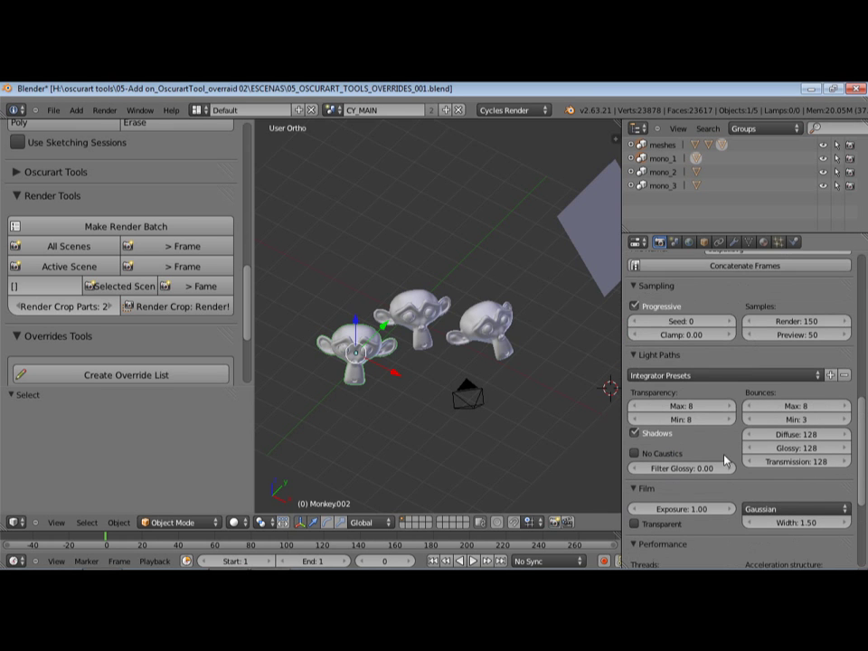
scroll(728, 357, up, 4)
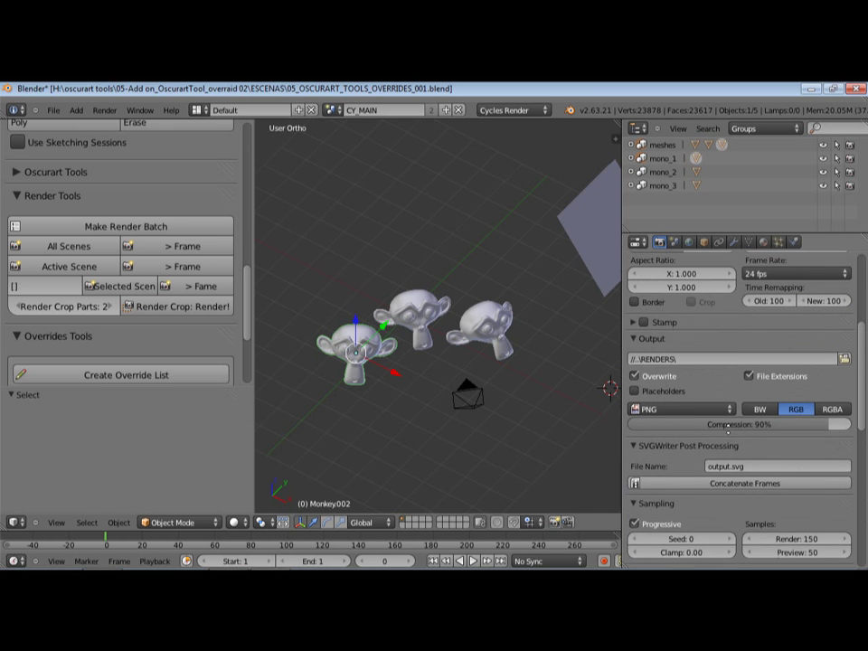
scroll(734, 436, up, 5)
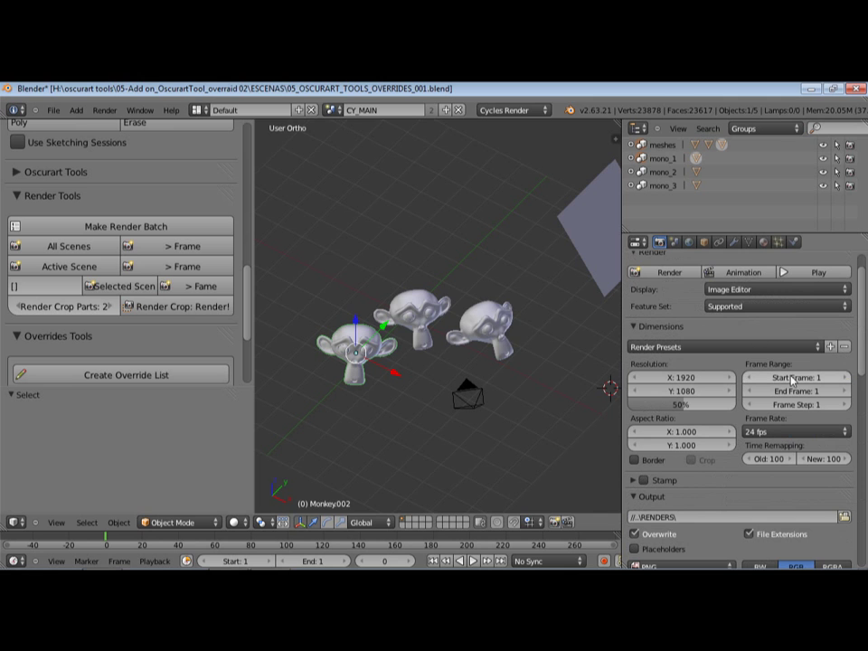
click(195, 267)
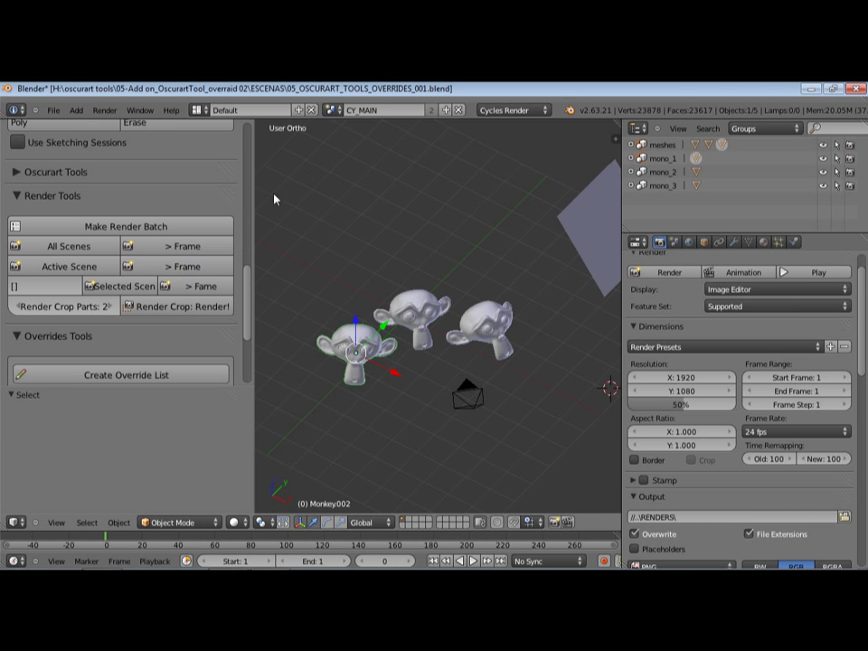
Review the Render Tools and Overrides Tools options alongside the scene's render Output settings.
middle_drag(211, 330, 211, 313)
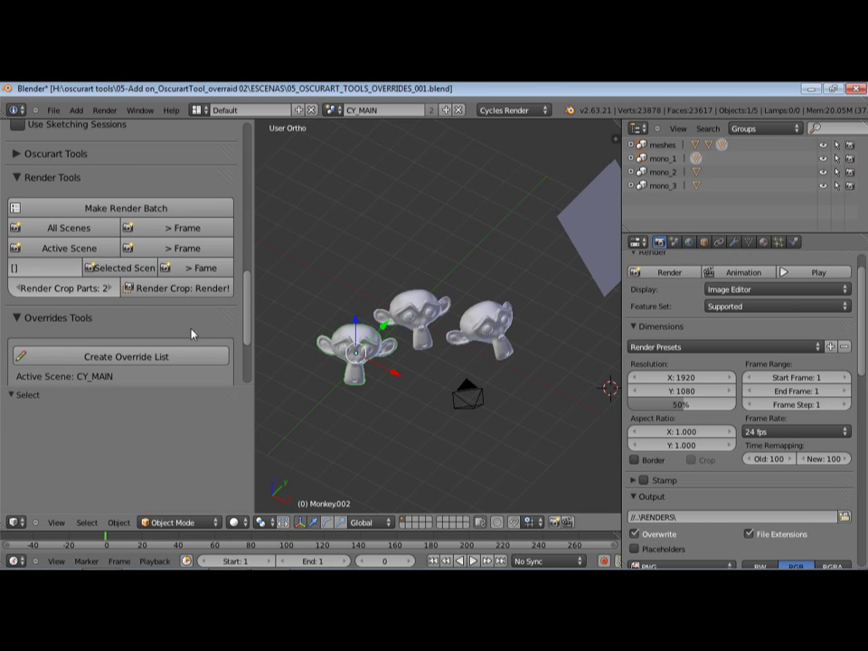
scroll(191, 316, down, 1)
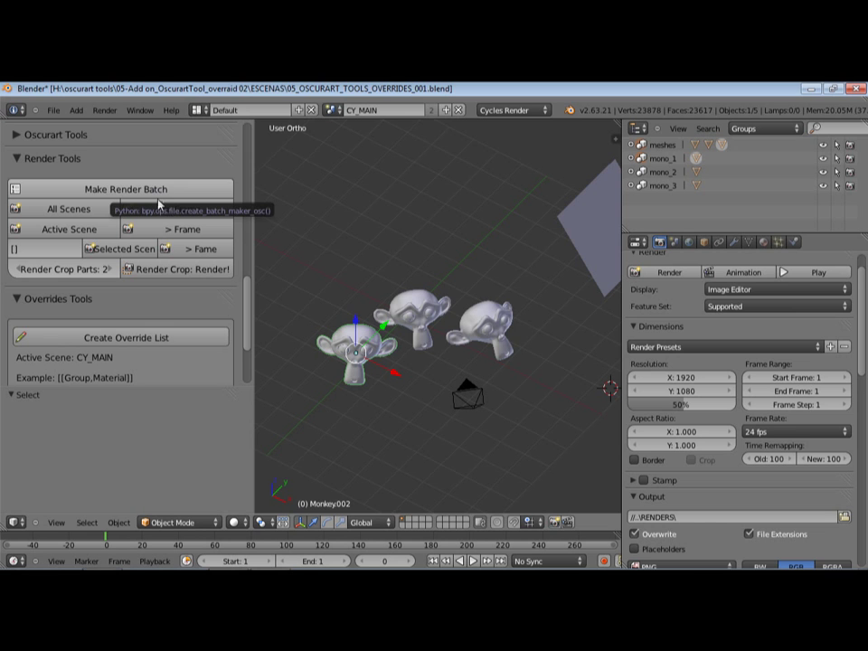
scroll(657, 328, down, 2)
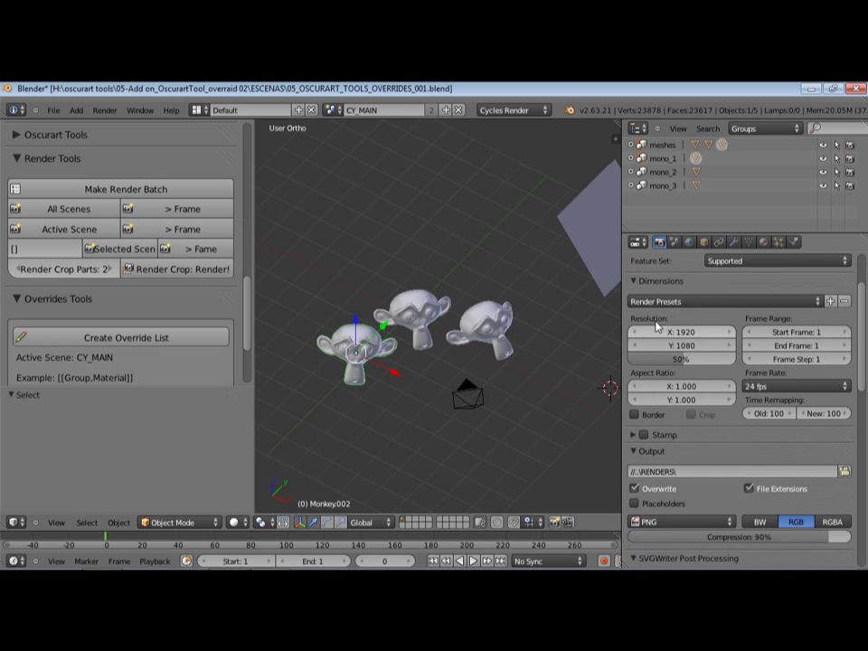
scroll(668, 339, down, 1)
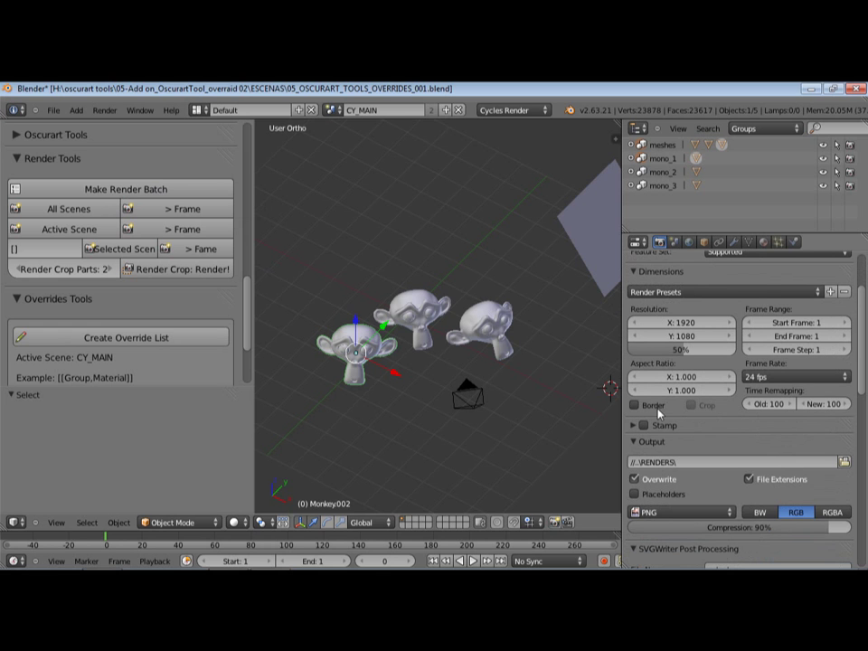
middle_drag(474, 273, 472, 290)
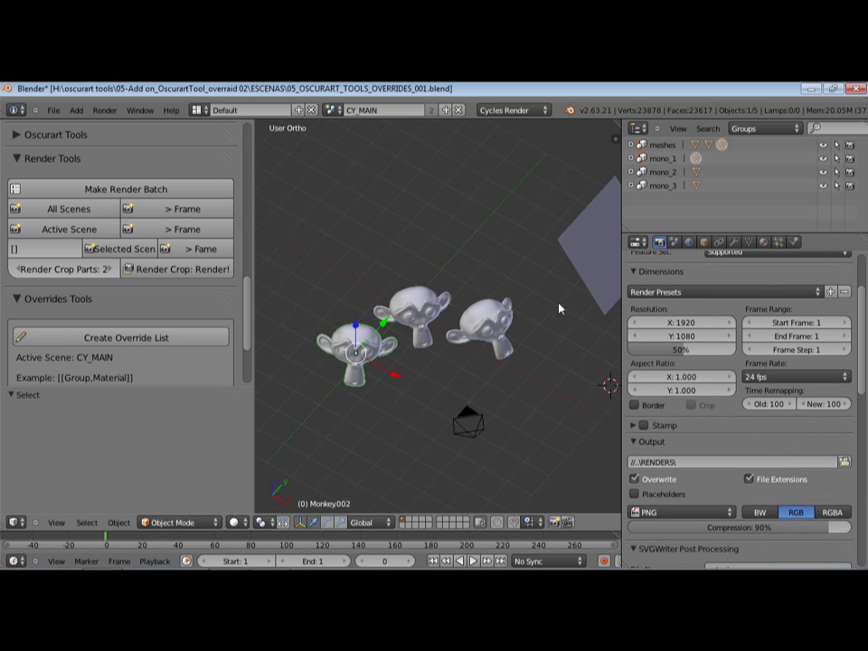
scroll(686, 439, down, 2)
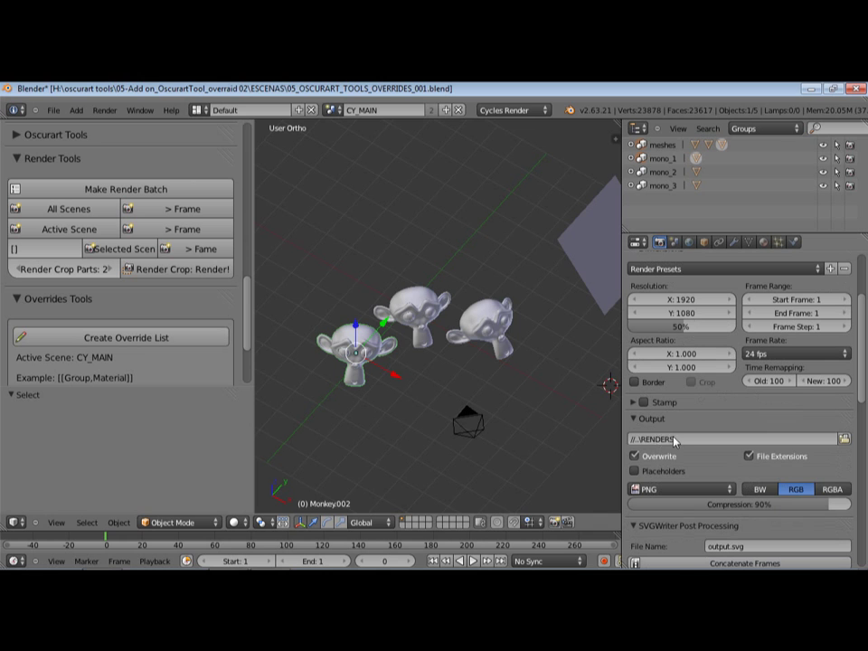
Set the render output path to //..\RENDERS\monkey.png.
click(685, 438)
click(631, 438)
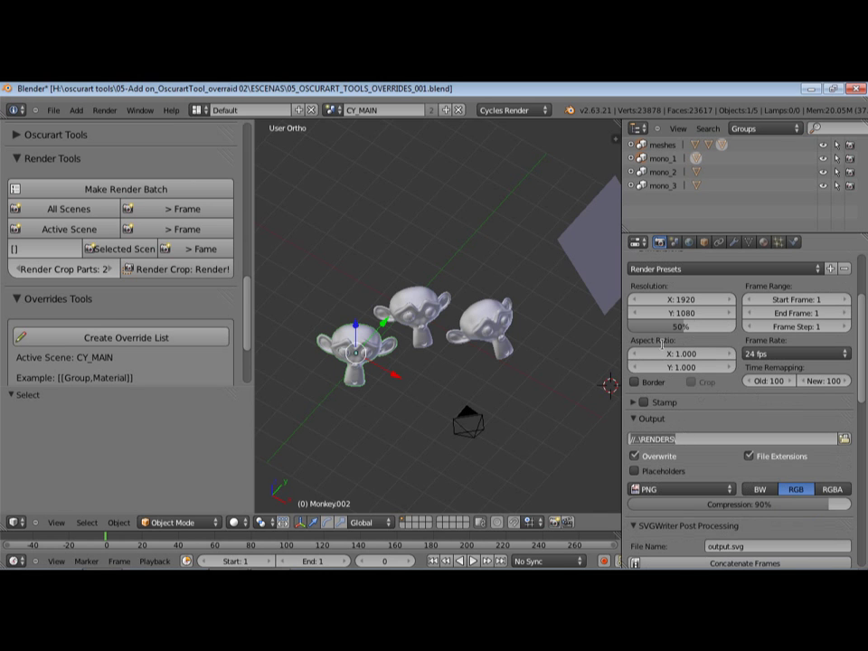
drag(683, 439, 629, 439)
click(685, 440)
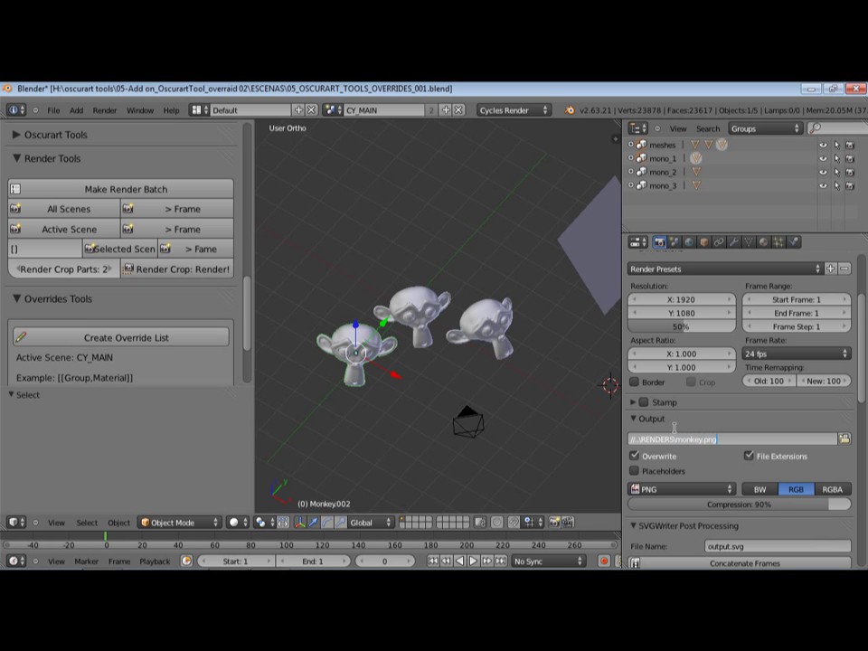
key(Return)
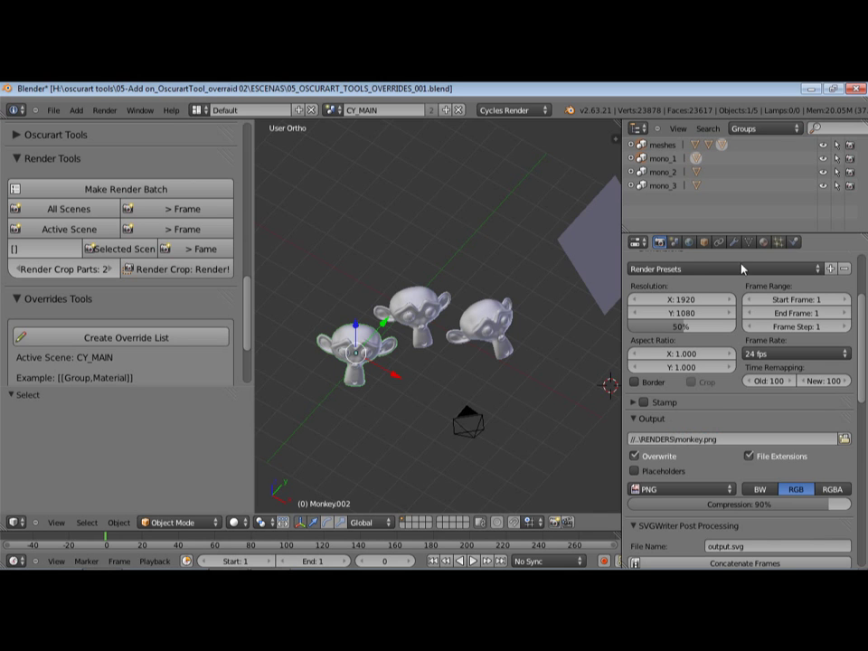
Remove the file name from the render output path, leaving //..\RENDERS\.
click(748, 438)
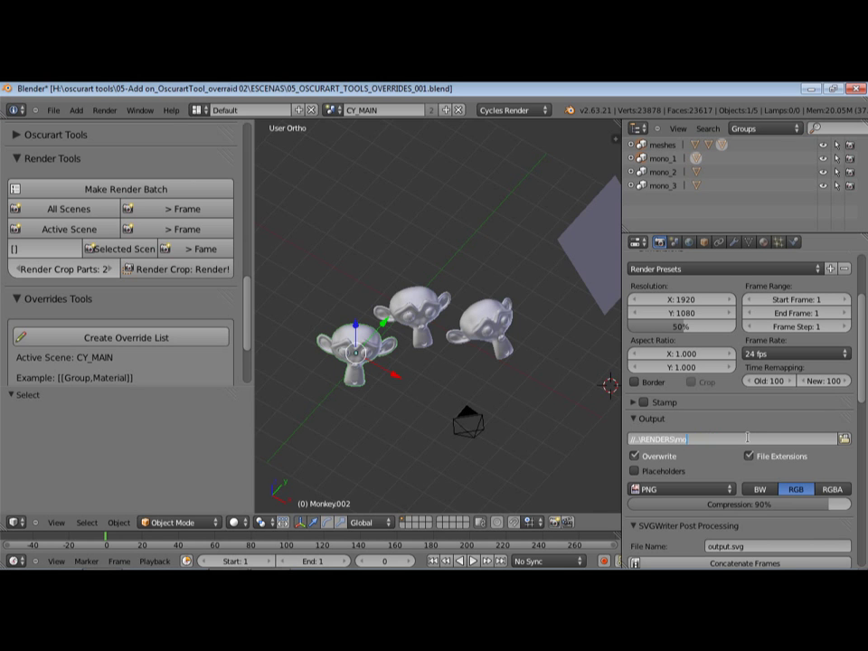
key(BackSpace)
key(Return)
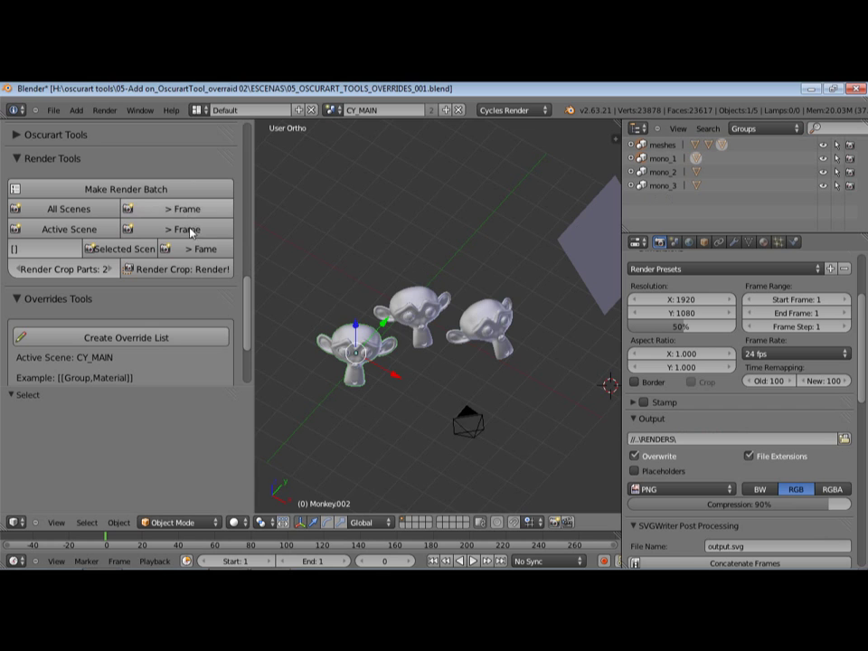
Switch to the Windows Explorer window showing the project's ESCENAS and RENDERS folders.
key(alt+Tab)
key(alt+Tab)
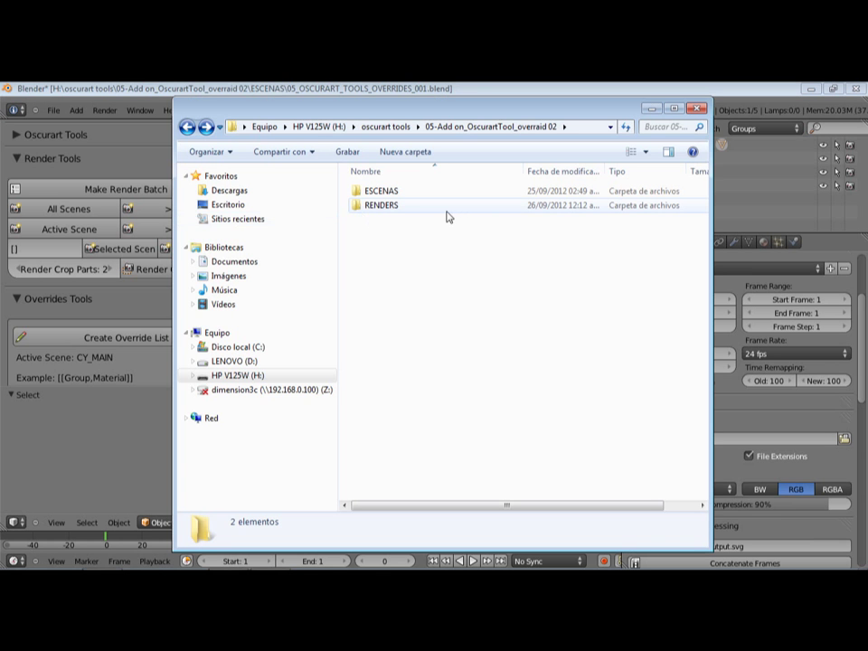
Open the 05_OSCURART_TOOLS_OVERRIDES_001 folder inside RENDERS and compare its subfolders with the scene list in Blender.
double_click(400, 207)
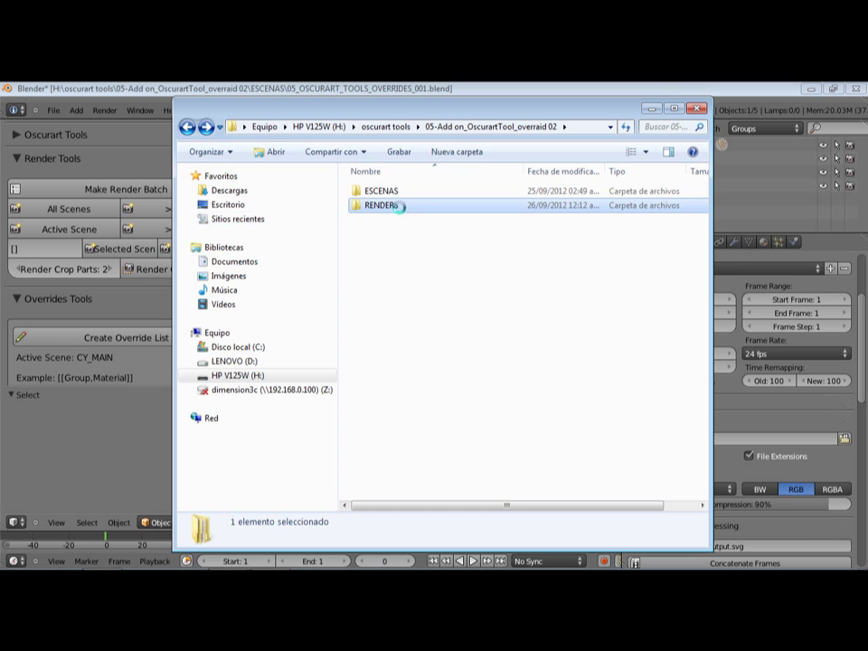
click(400, 195)
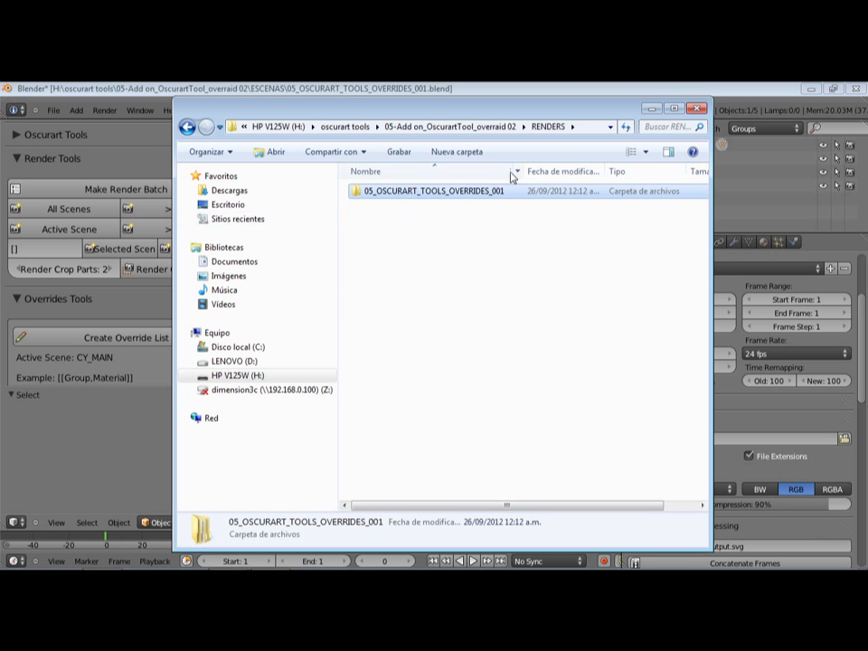
drag(522, 171, 541, 171)
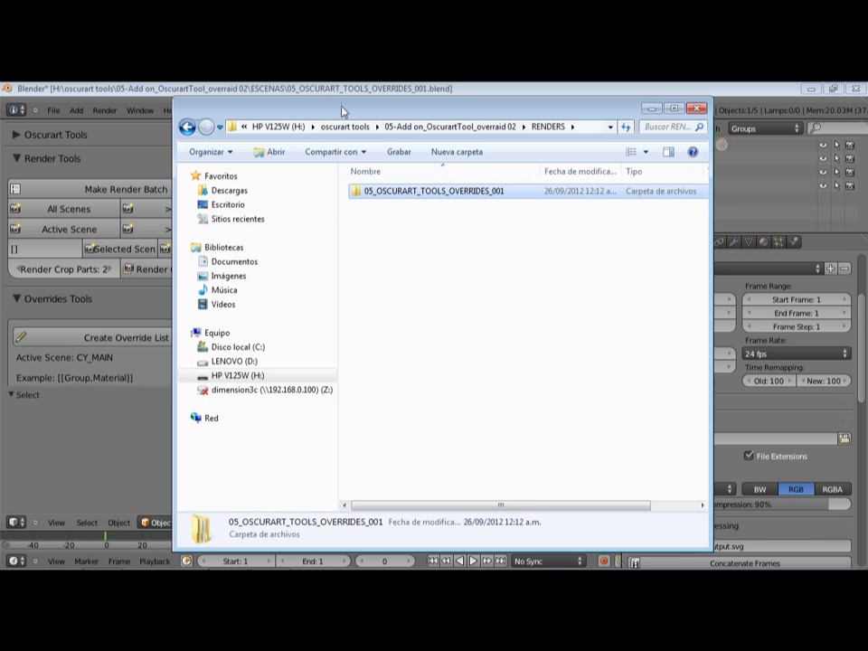
double_click(435, 193)
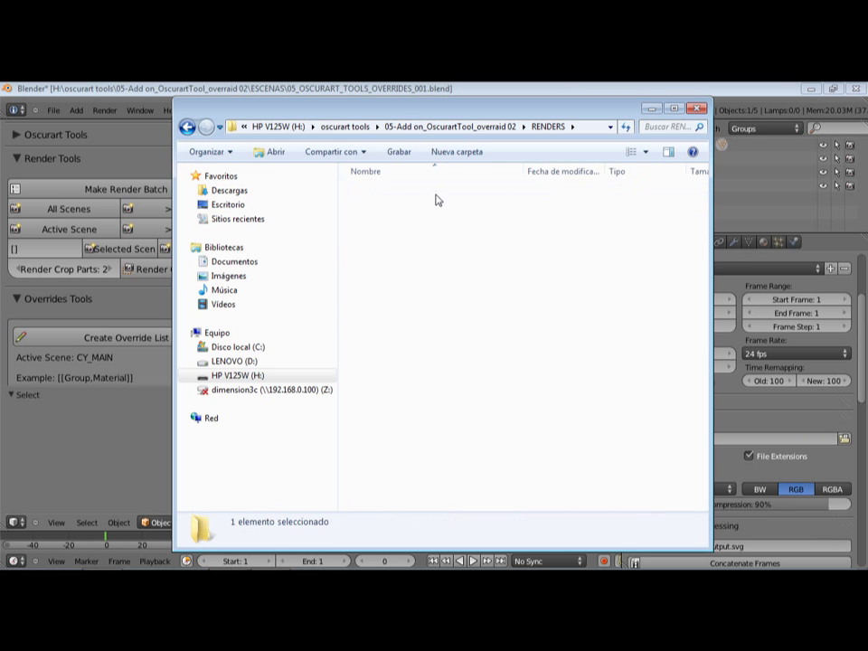
drag(455, 131, 461, 205)
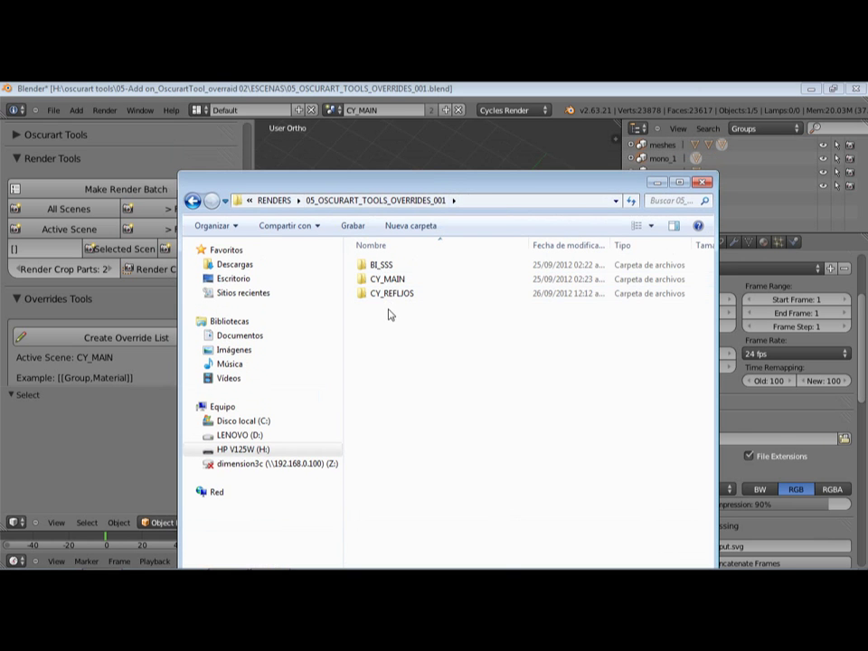
click(333, 111)
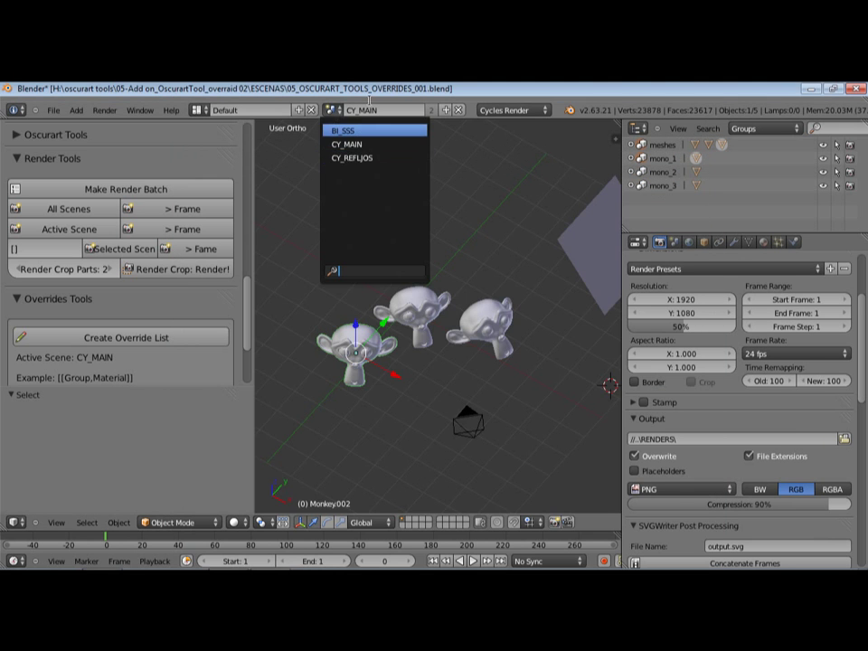
key(alt+Tab)
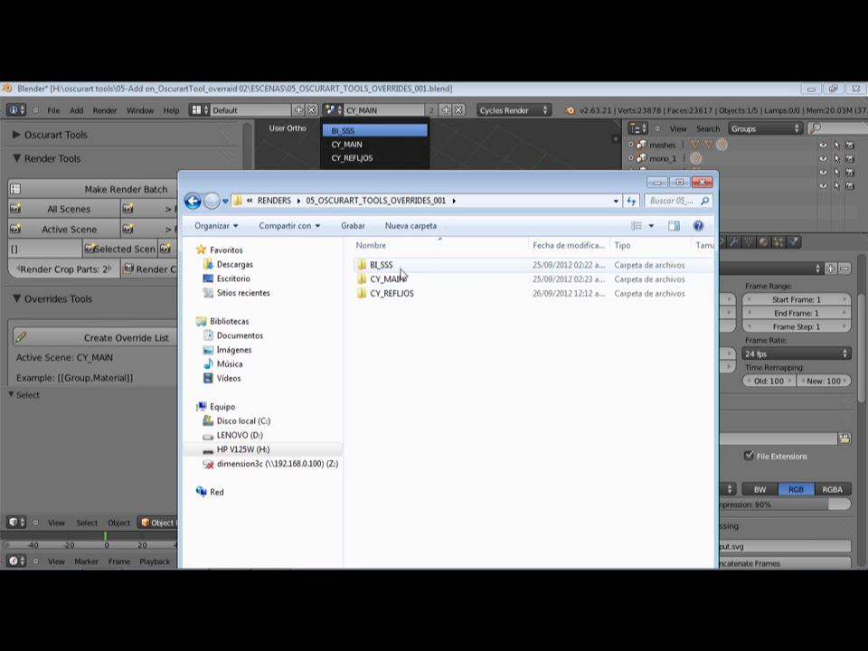
Expand the H: drive's folder tree through oscurart tools and RENDERS down to the contents of 05_OSCURART_TOOLS_OVERRIDES_001.
click(199, 450)
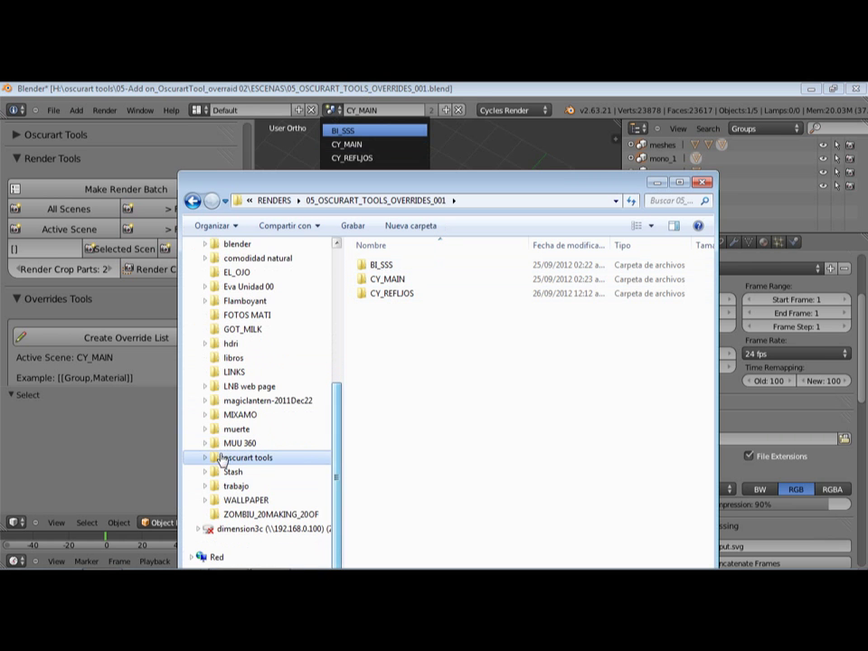
scroll(319, 450, down, 3)
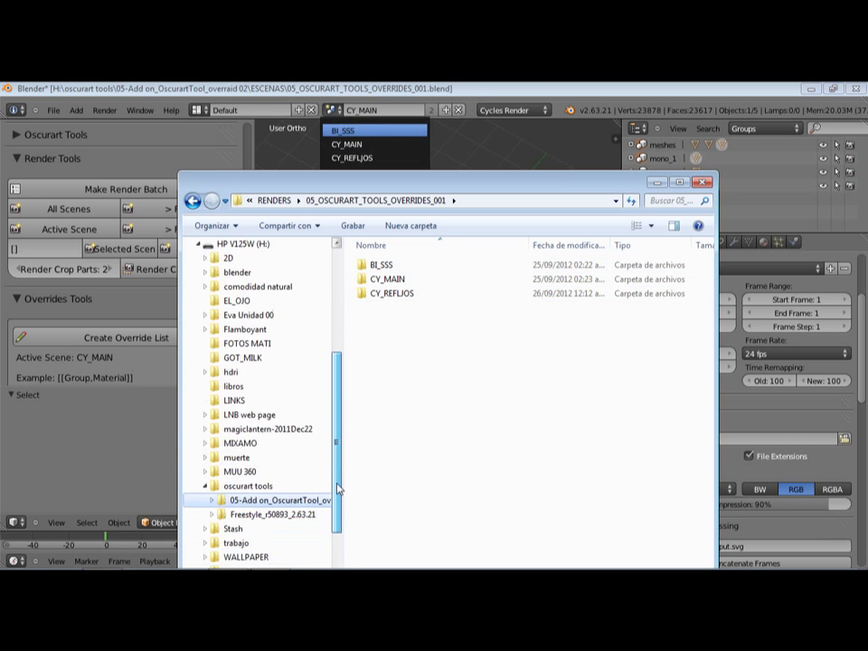
click(213, 458)
click(213, 443)
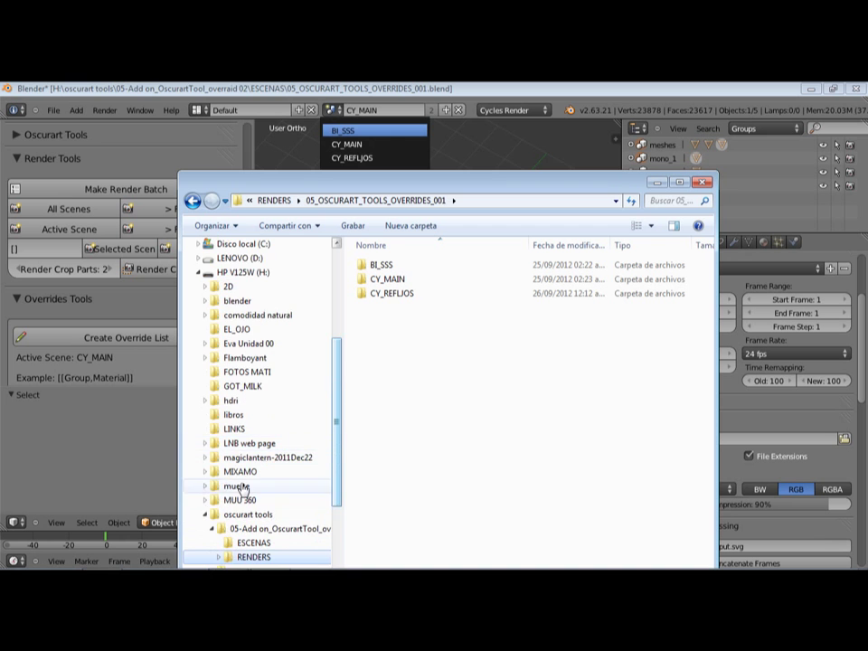
scroll(315, 495, down, 3)
click(218, 443)
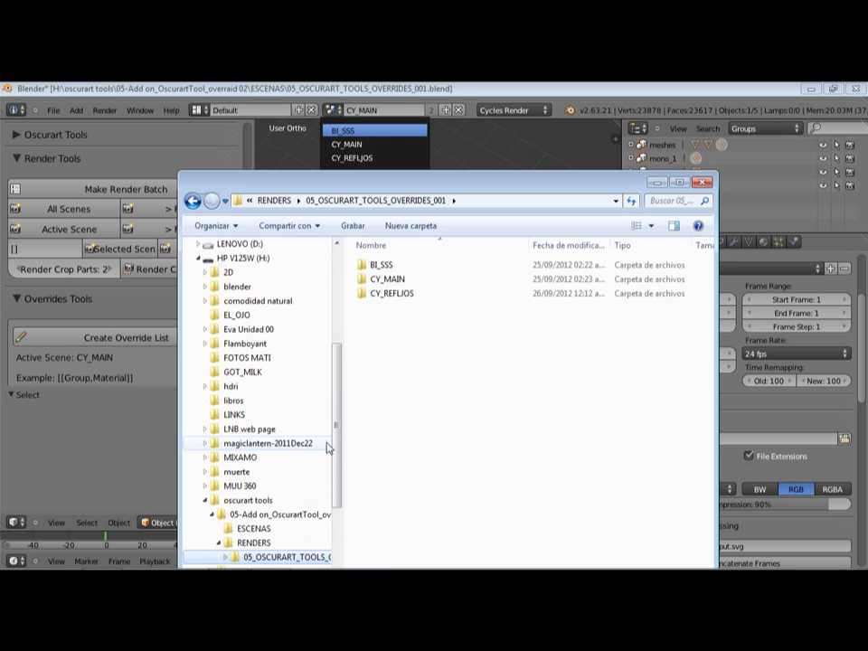
scroll(339, 511, down, 3)
click(225, 444)
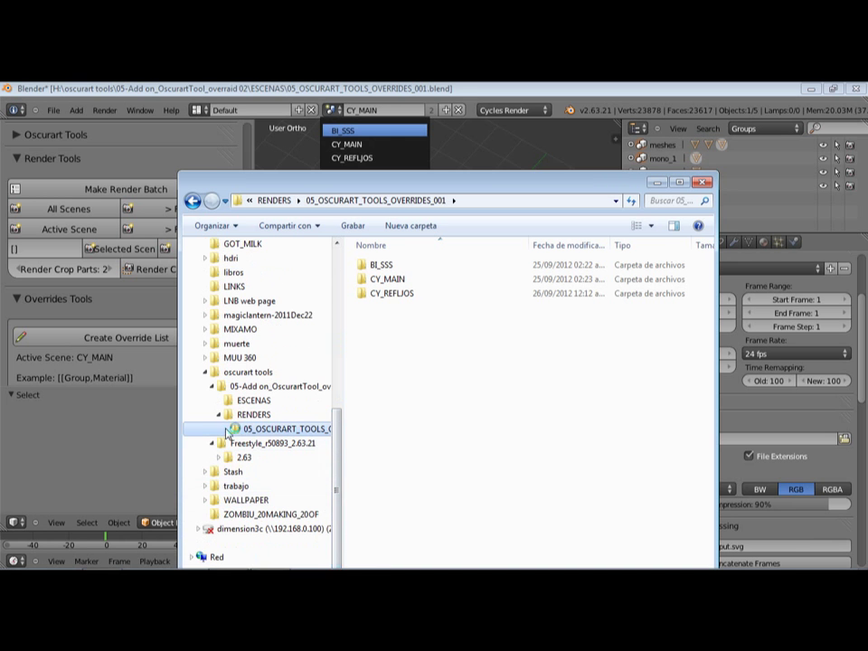
scroll(342, 484, down, 1)
scroll(342, 484, down, 2)
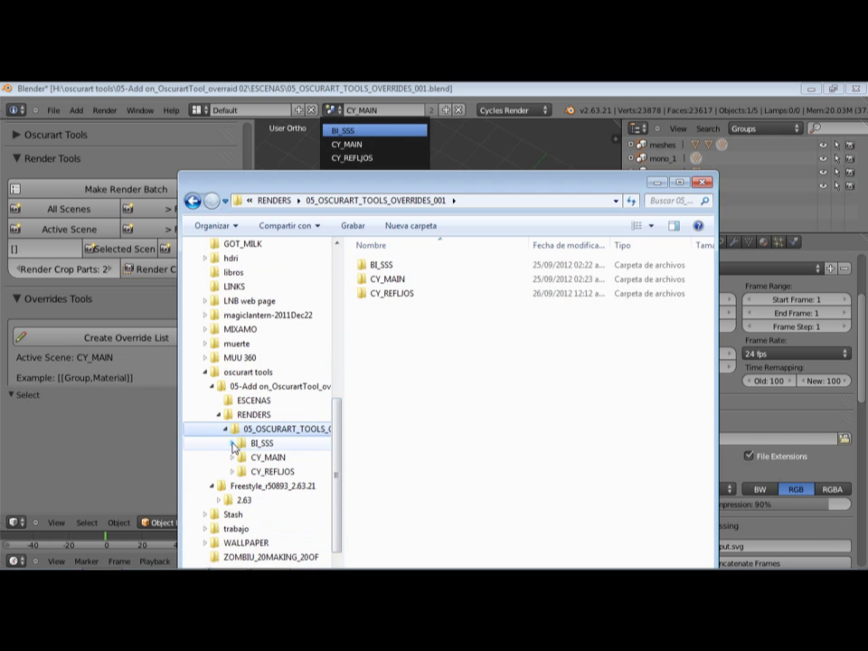
Expand the BI_SSS, CY_MAIN and CY_REFLJOS folders to examine their render layer subfolders, and open BI_SSS.
click(232, 444)
scroll(339, 470, down, 1)
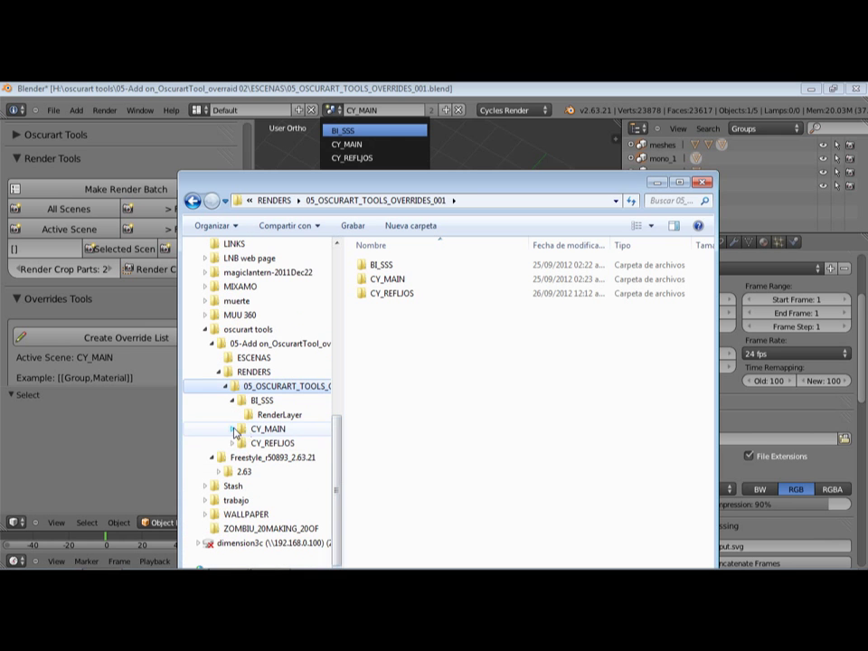
click(233, 430)
scroll(337, 467, down, 1)
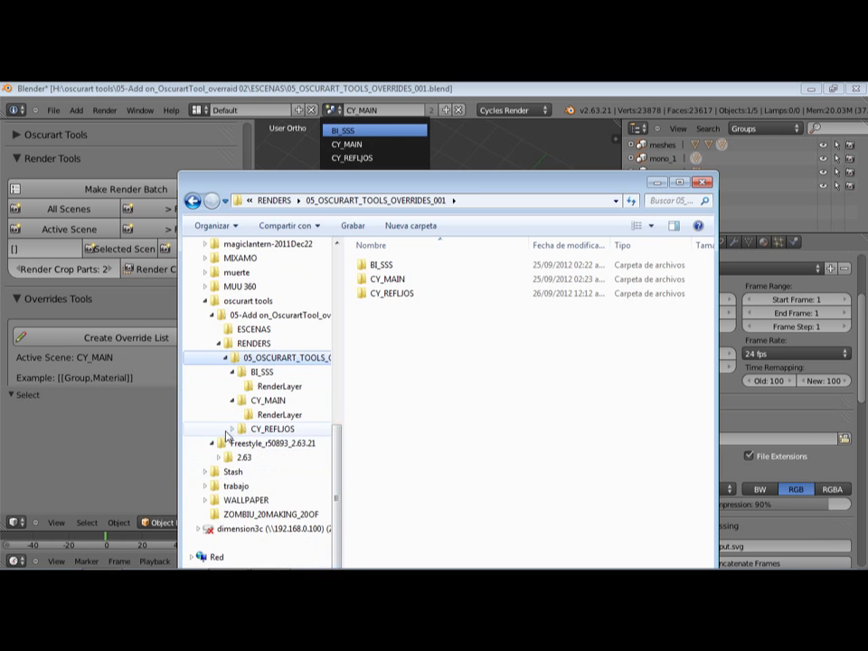
click(233, 429)
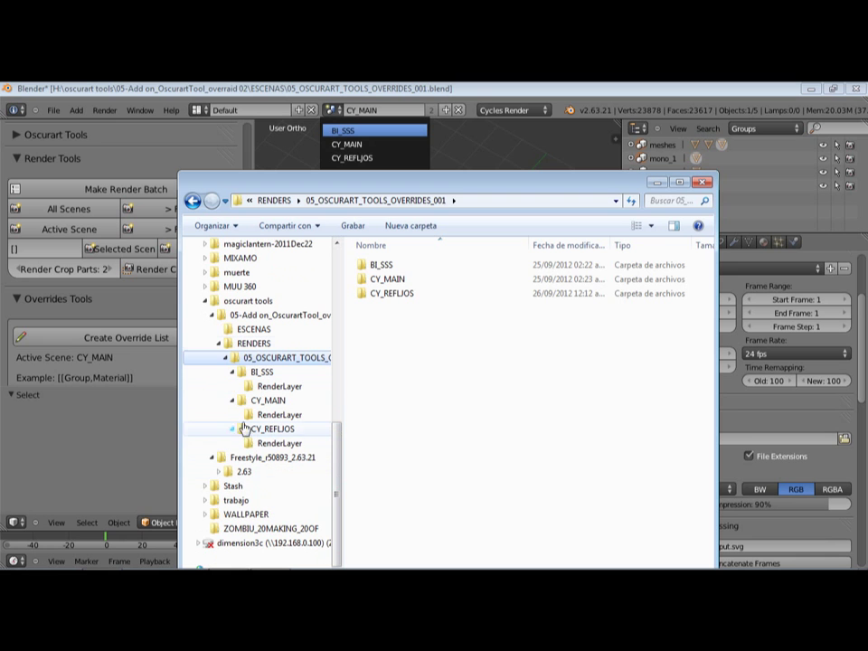
double_click(384, 266)
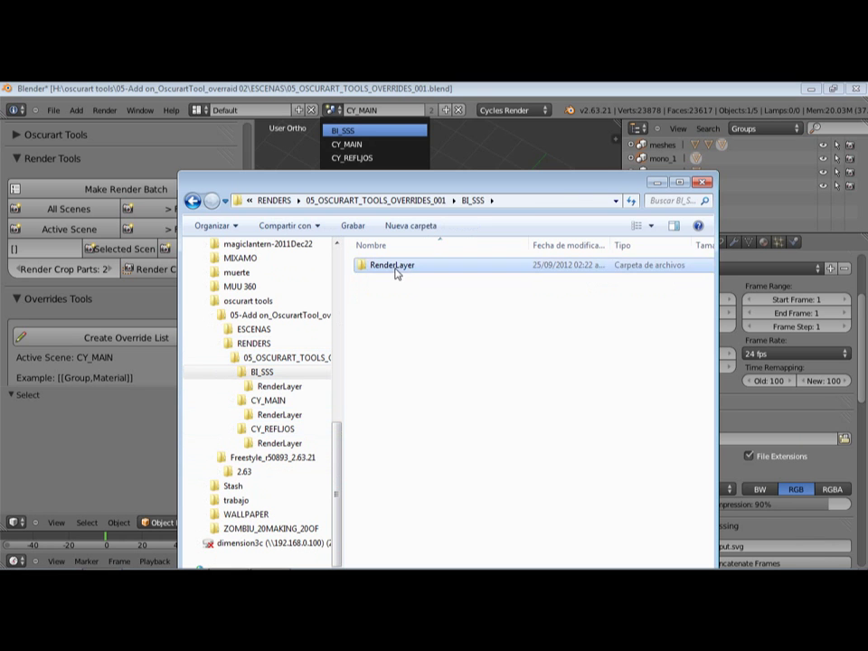
drag(499, 184, 413, 160)
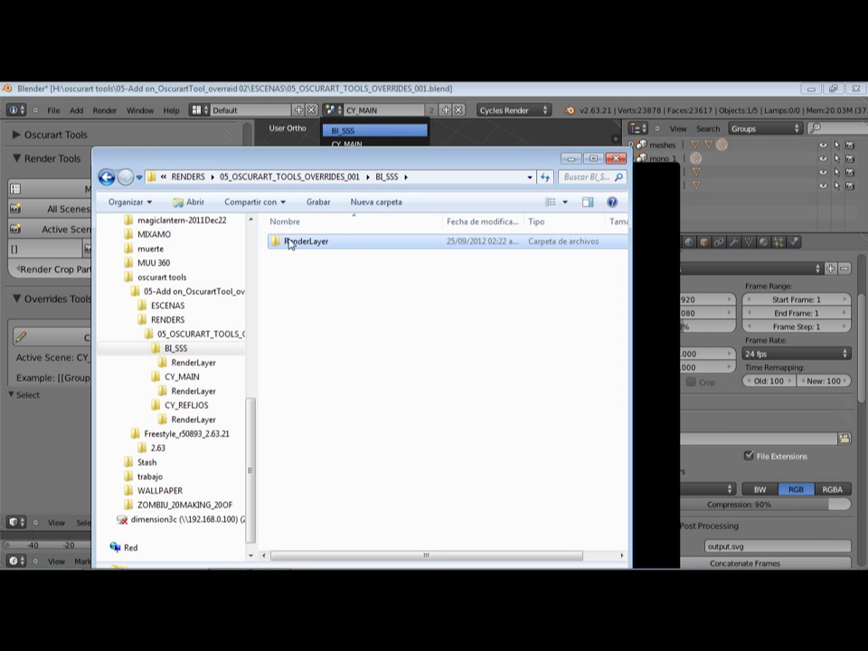
Switch back to Blender and rename the CY_MAIN scene's render layer as MAIN render.
click(860, 333)
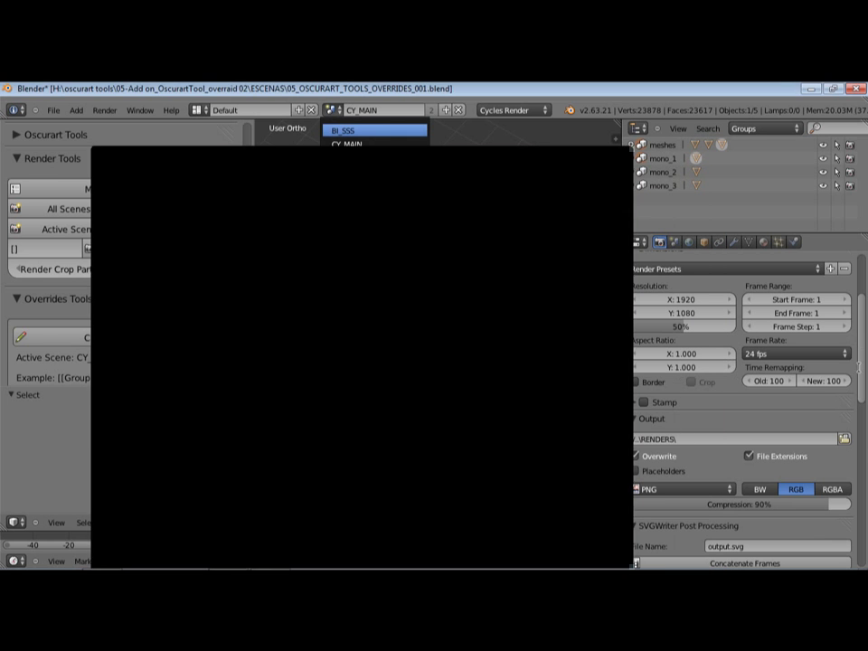
drag(862, 400, 863, 513)
scroll(651, 507, down, 5)
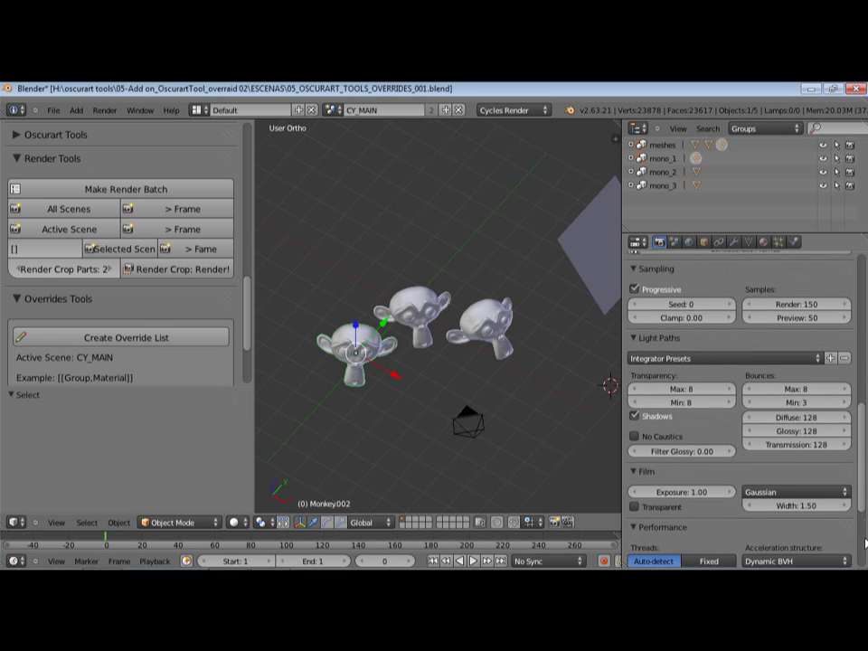
click(636, 510)
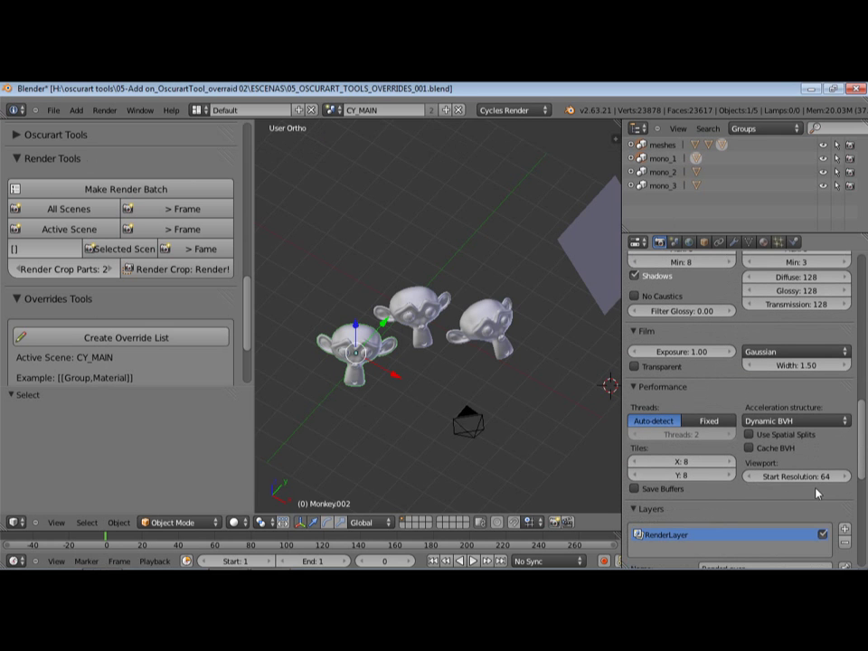
scroll(648, 362, down, 6)
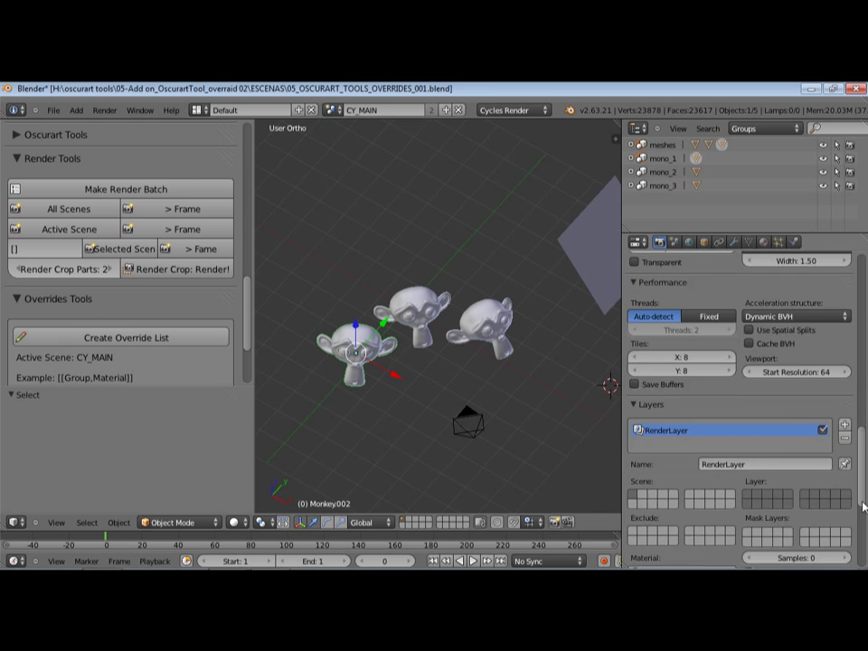
scroll(648, 362, up, 1)
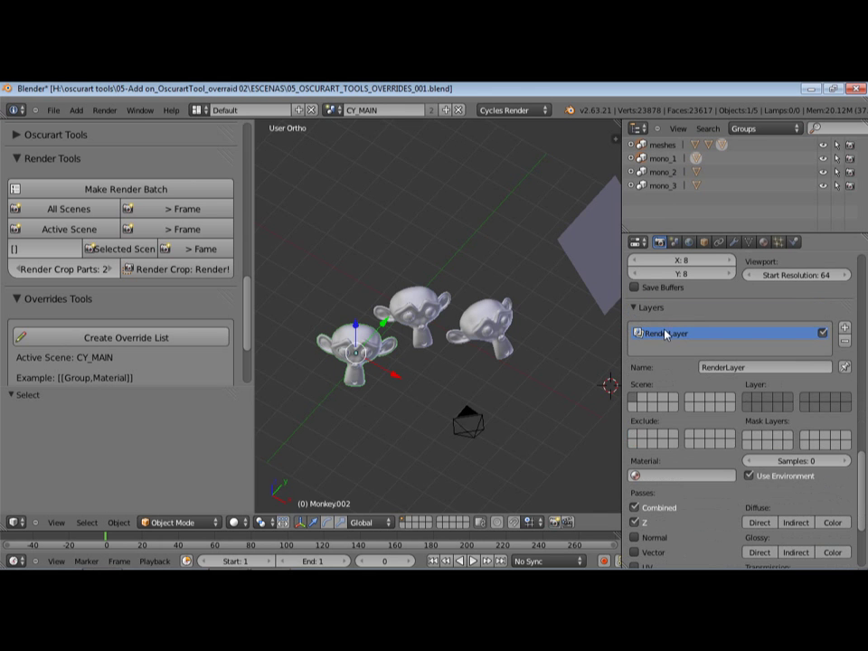
click(765, 367)
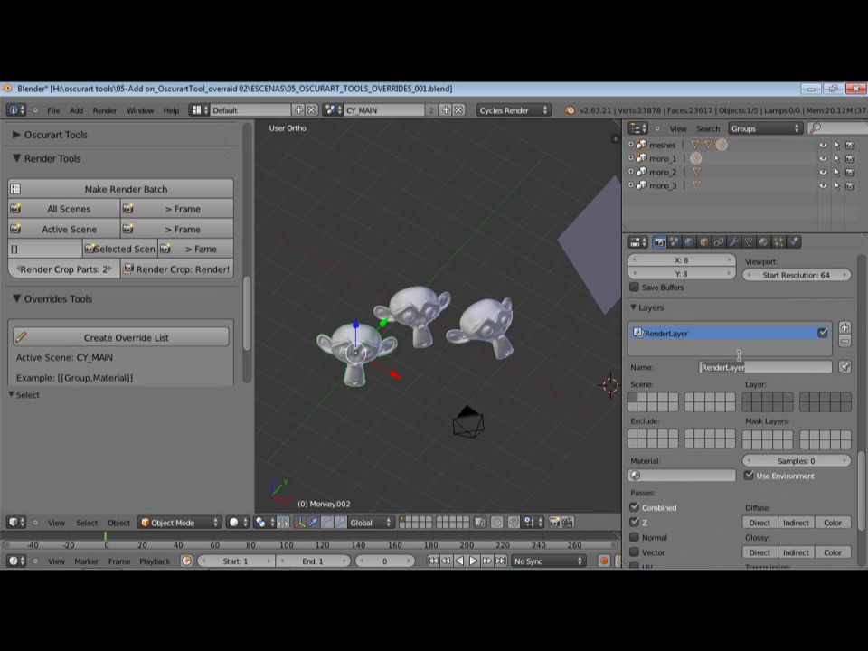
text(MAIN render)
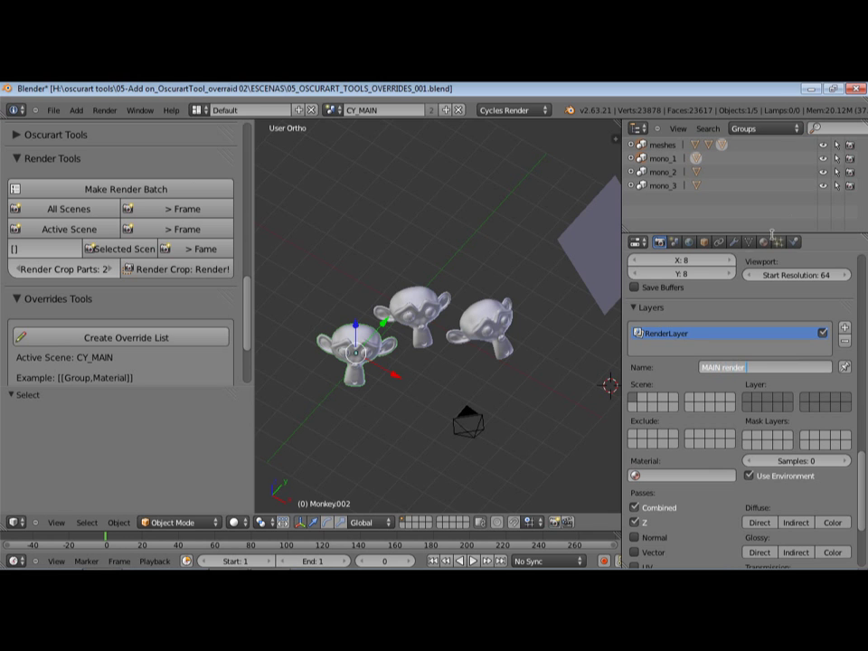
key(Return)
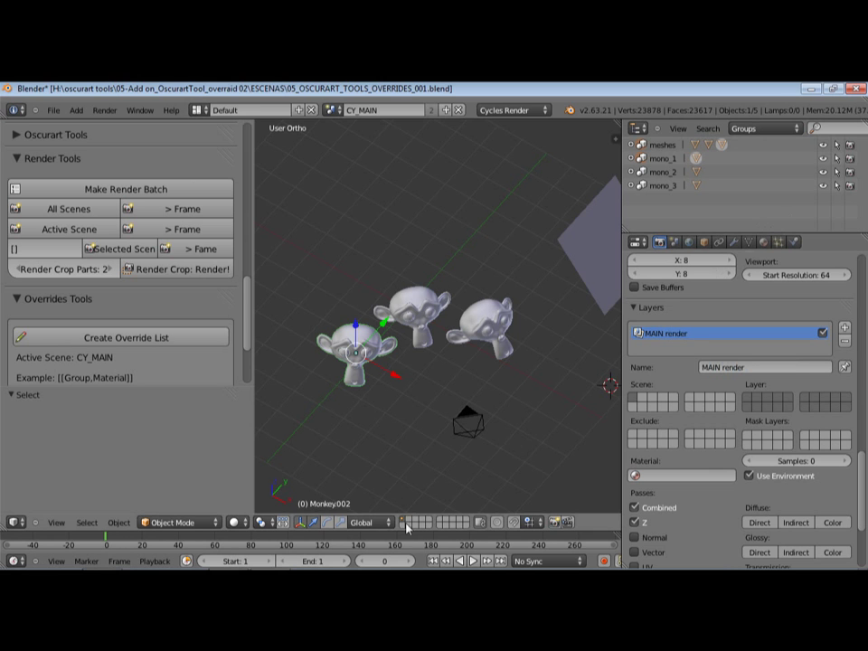
Switch to Windows Explorer, open CY_MAIN's RenderLayer folder and widen the name column to read the full render file names.
key(alt+Tab)
key(alt+Tab)
key(alt+shift+Tab)
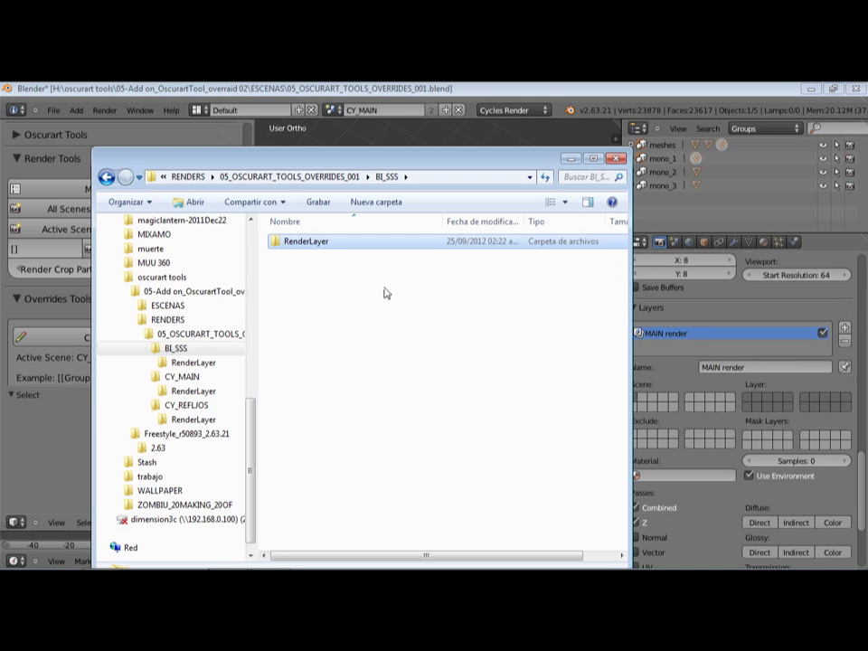
click(353, 288)
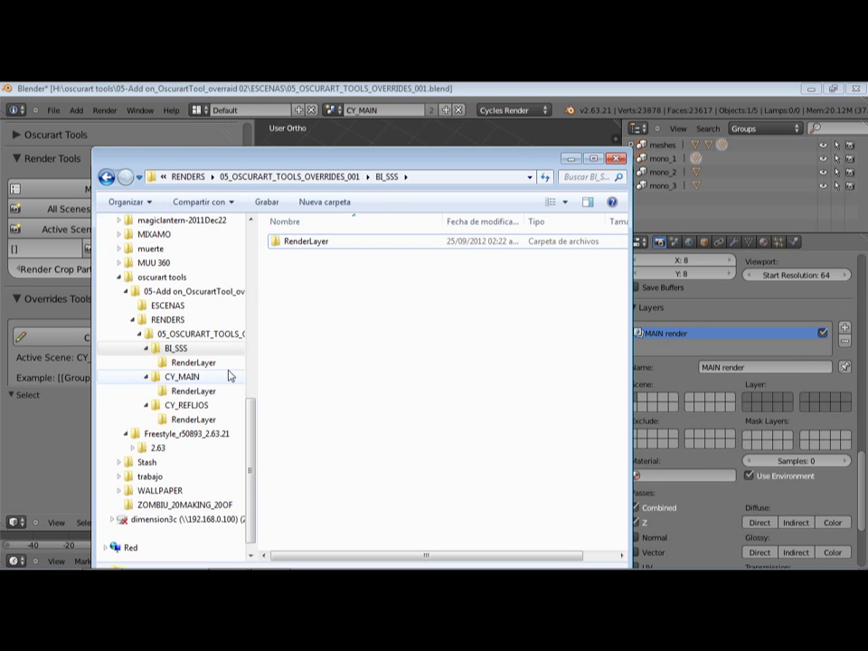
click(201, 378)
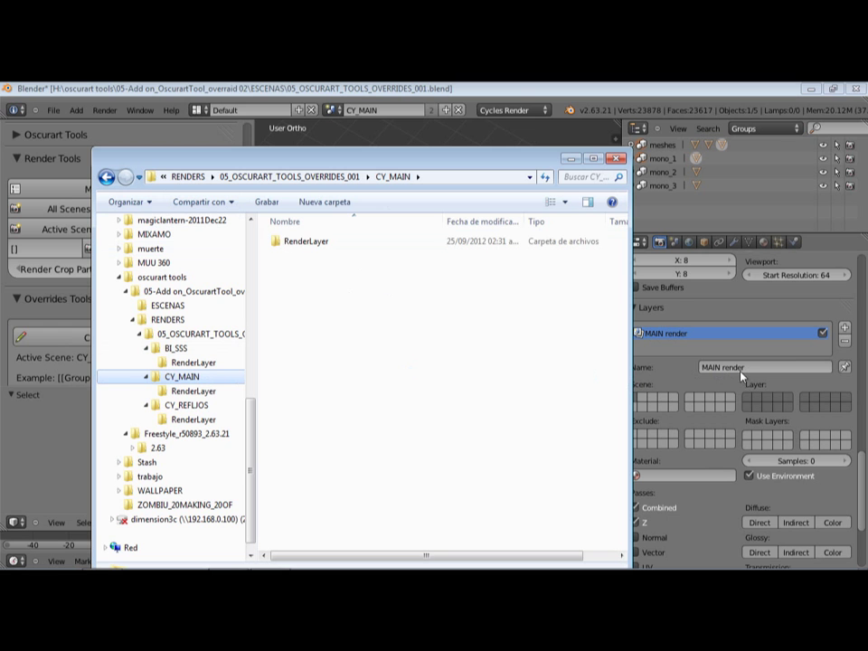
click(315, 249)
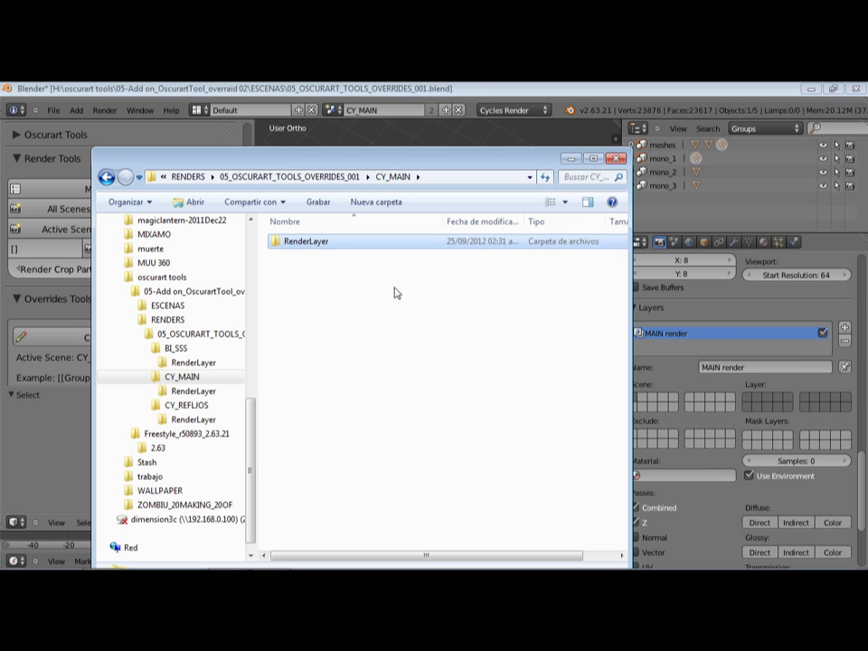
double_click(321, 243)
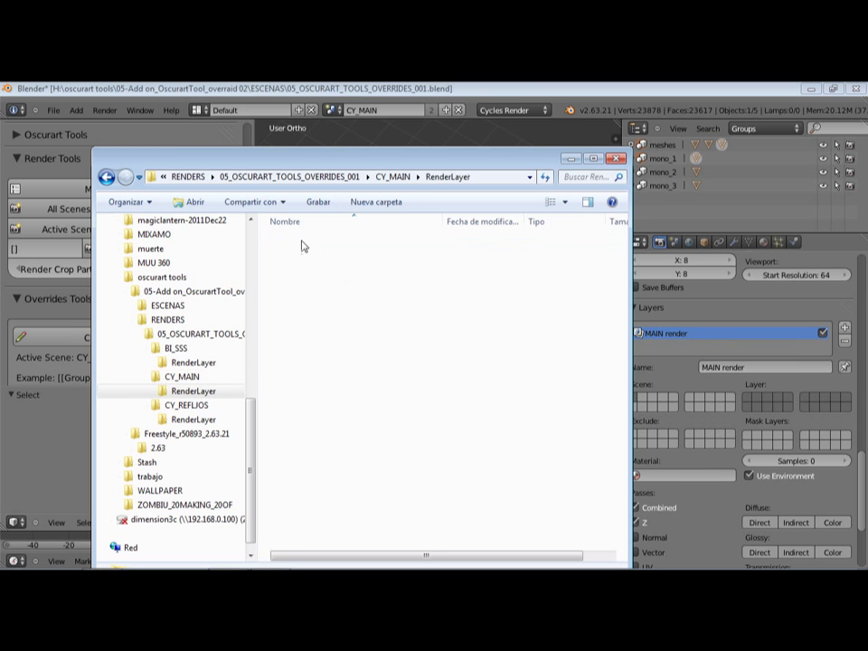
drag(445, 221, 584, 226)
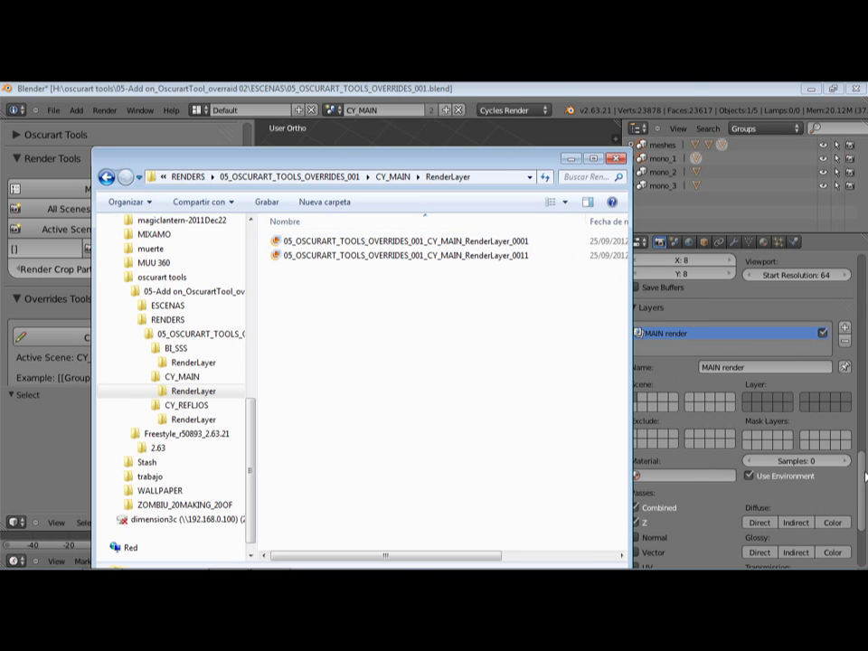
Switch back to Blender and examine CY_MAIN's output path and render dimensions.
drag(862, 480, 821, 328)
scroll(645, 406, down, 1)
click(658, 405)
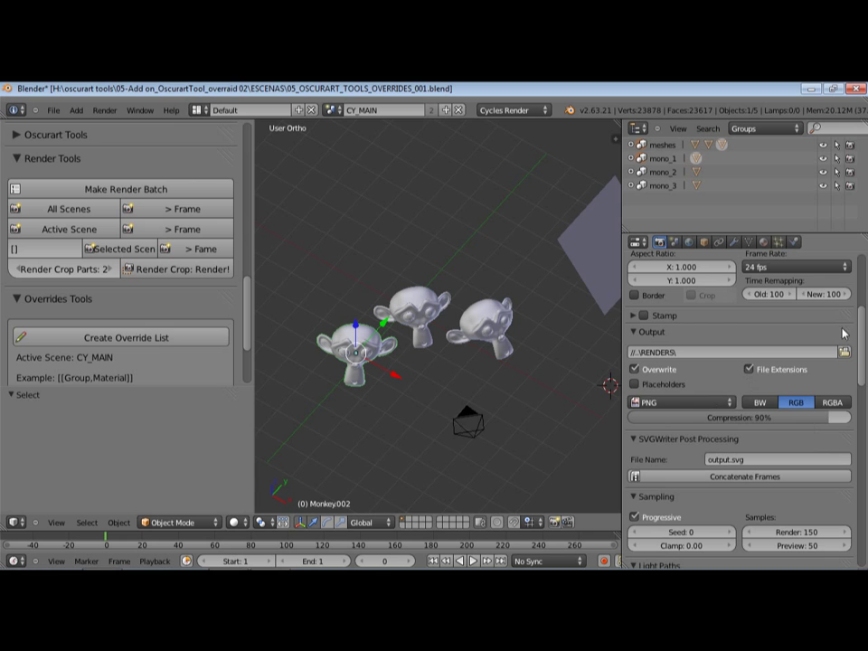
scroll(860, 330, up, 3)
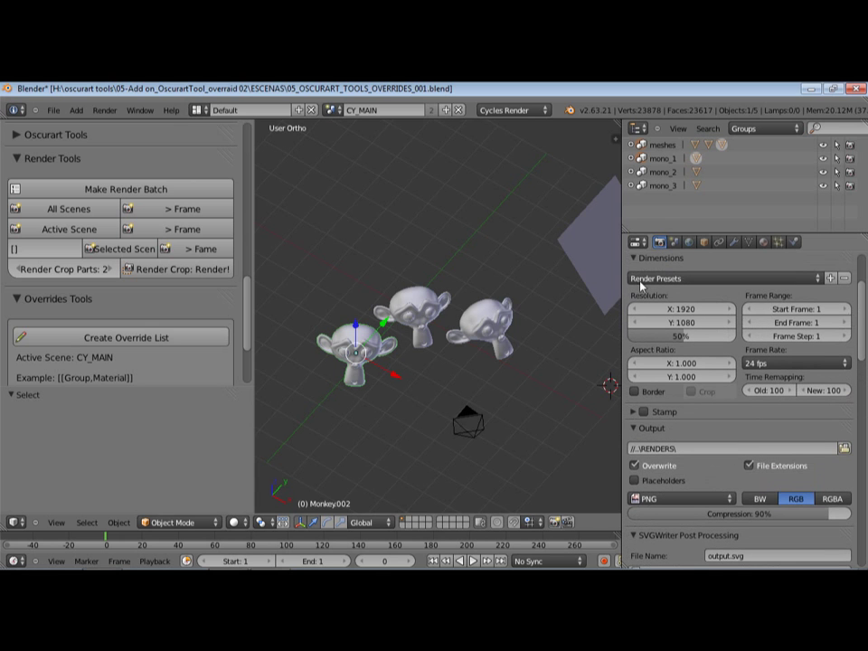
Review the list of scenes, keep CY_MAIN active, and check the options for creating a new scene with linked objects.
click(332, 110)
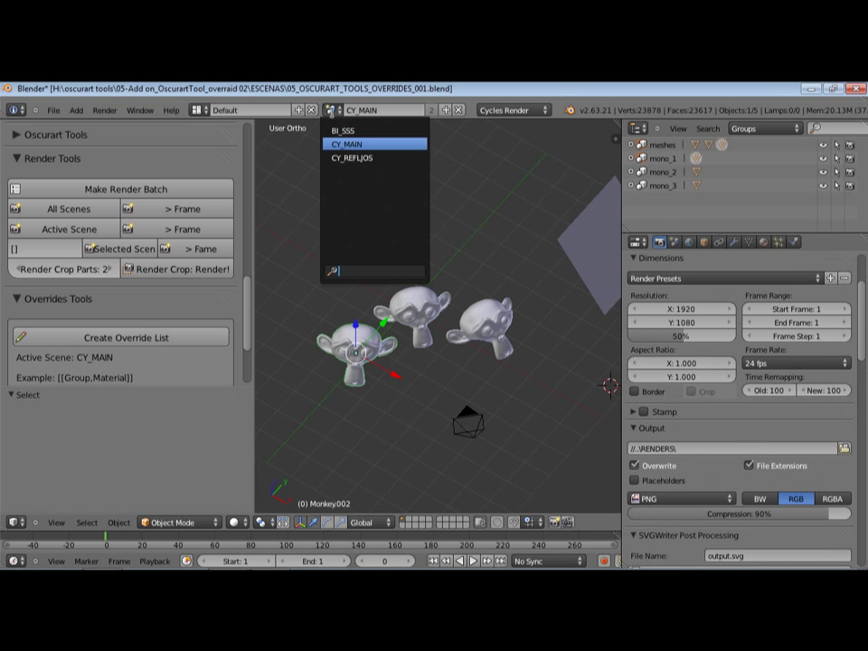
click(368, 147)
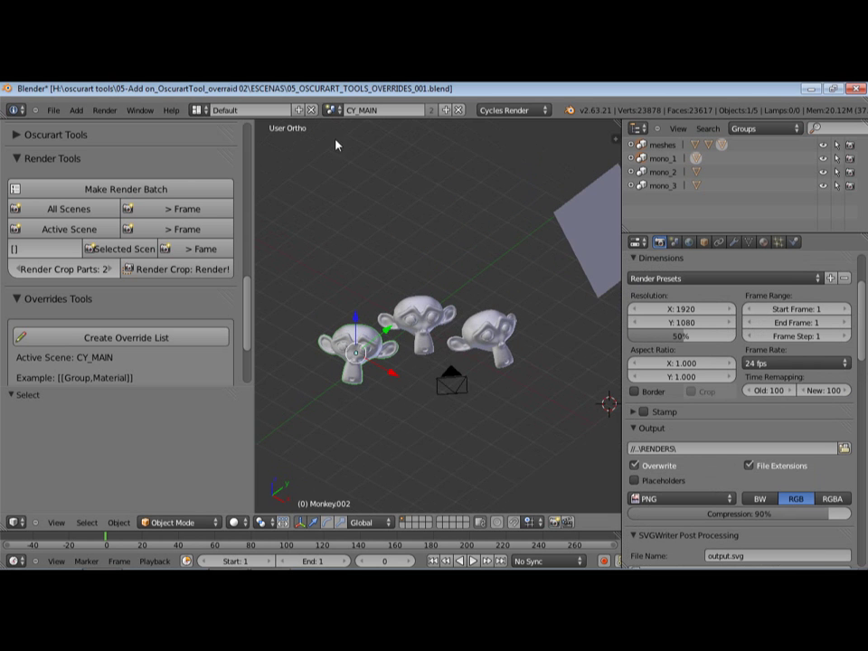
middle_drag(429, 178, 471, 217)
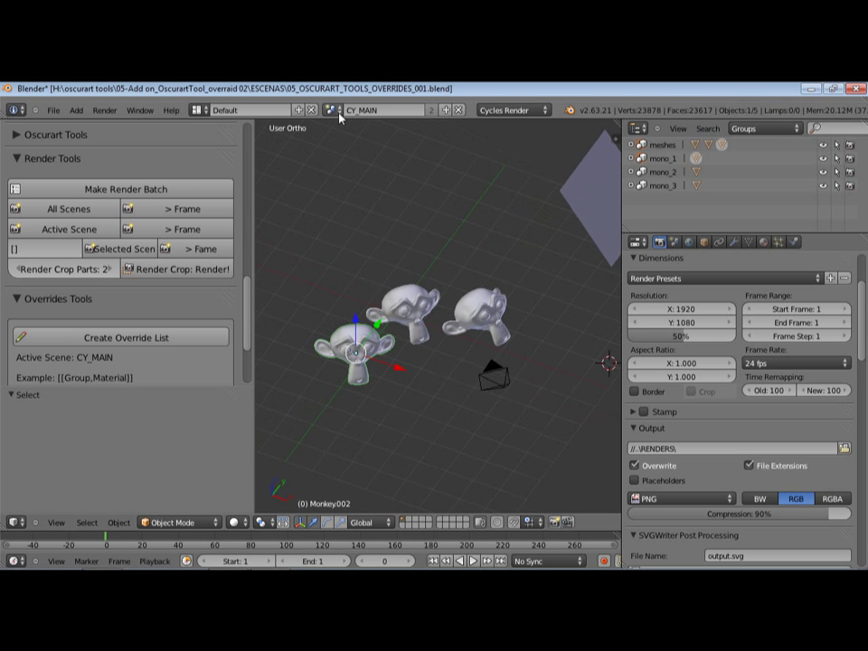
click(446, 110)
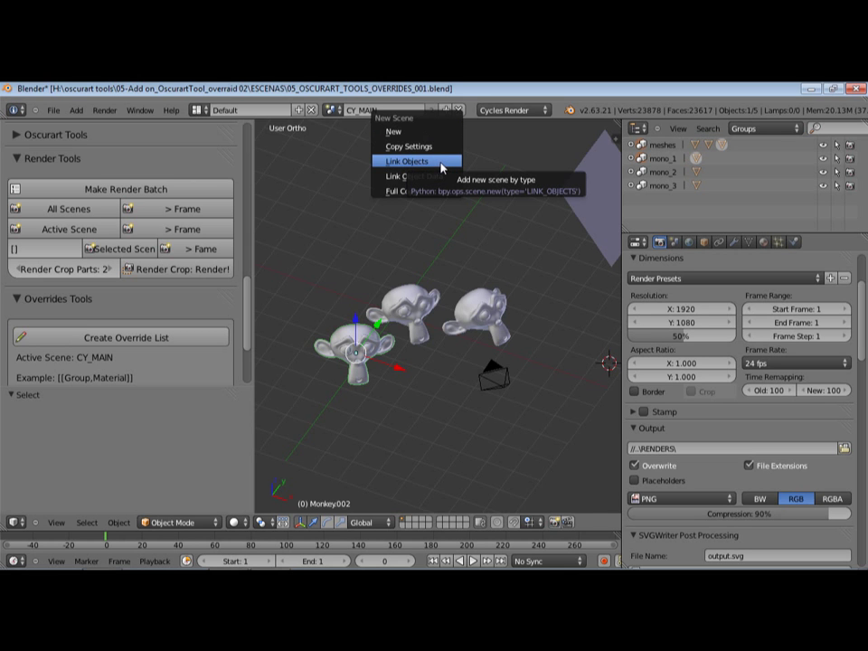
middle_drag(485, 262, 433, 255)
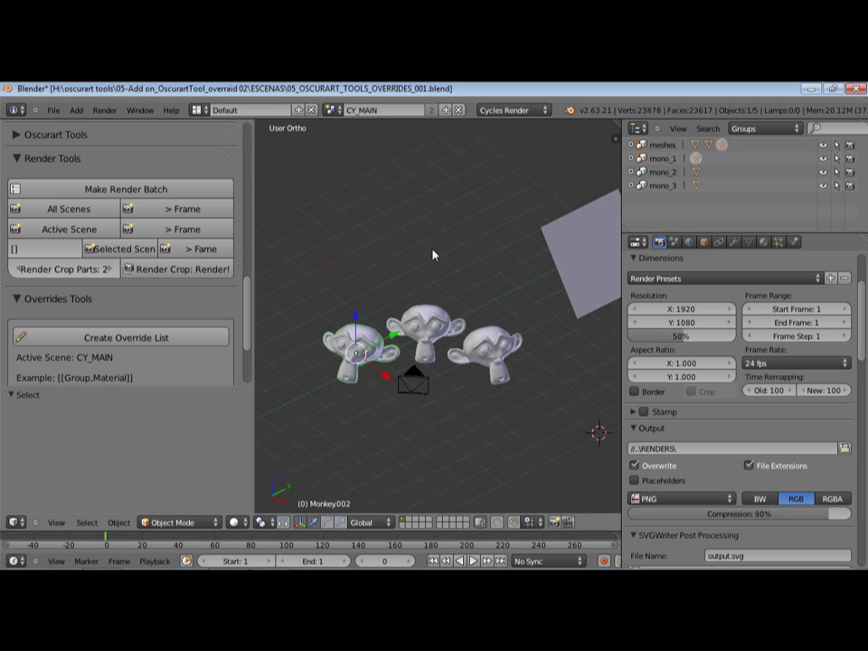
In CY_MAIN, raise the middle monkey about 1.234 units along Z and lower the right monkey about 0.632 units.
click(332, 110)
right_click(412, 307)
click(362, 312)
drag(423, 300, 422, 273)
click(483, 341)
right_click(485, 334)
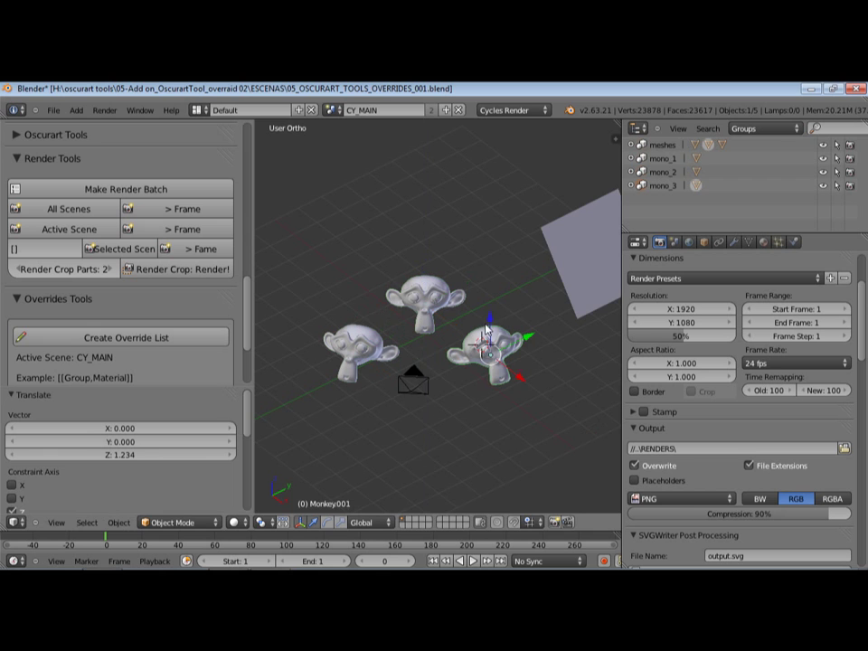
drag(494, 337, 494, 354)
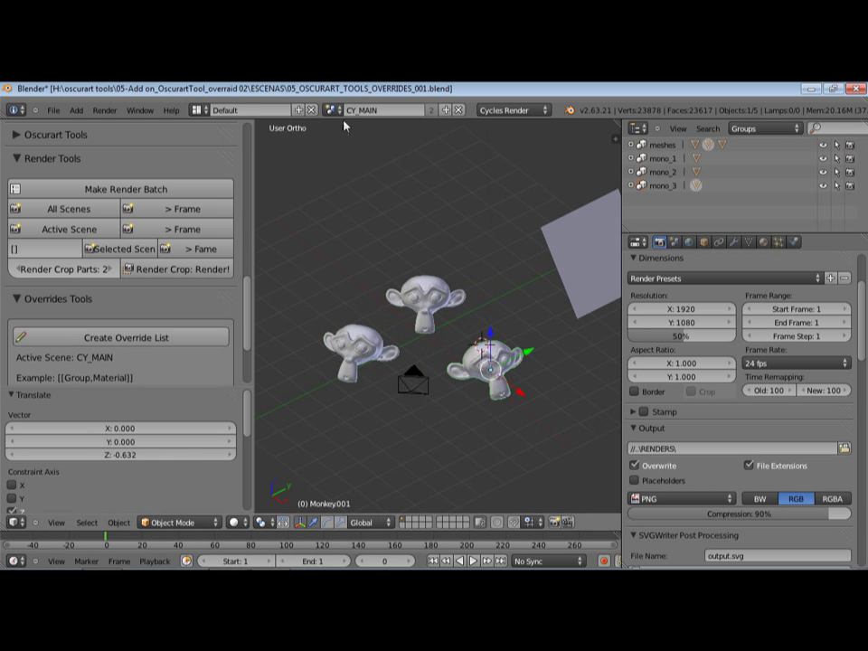
Switch to the BI_SSS scene and lower the middle monkey about 0.66 units along Z.
click(334, 110)
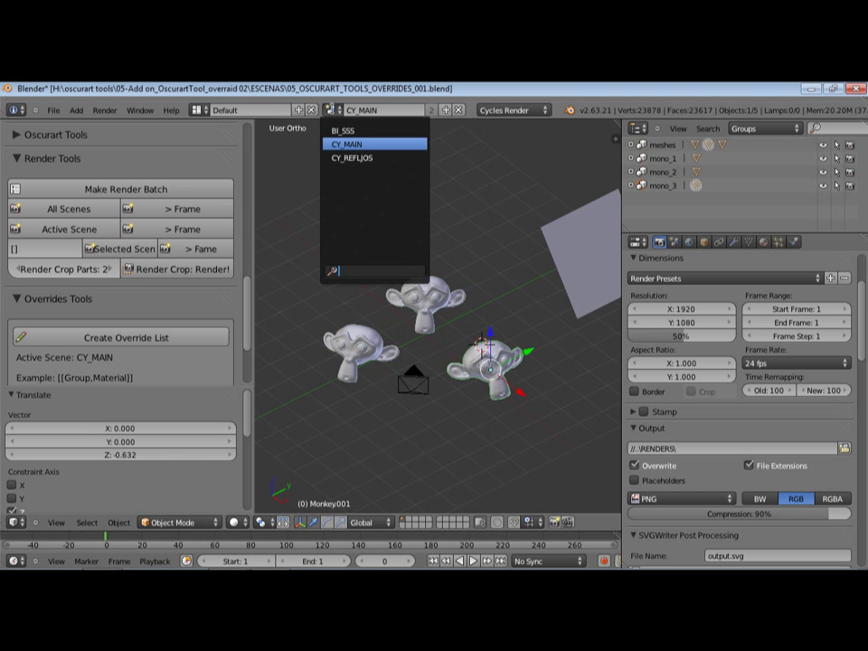
click(349, 132)
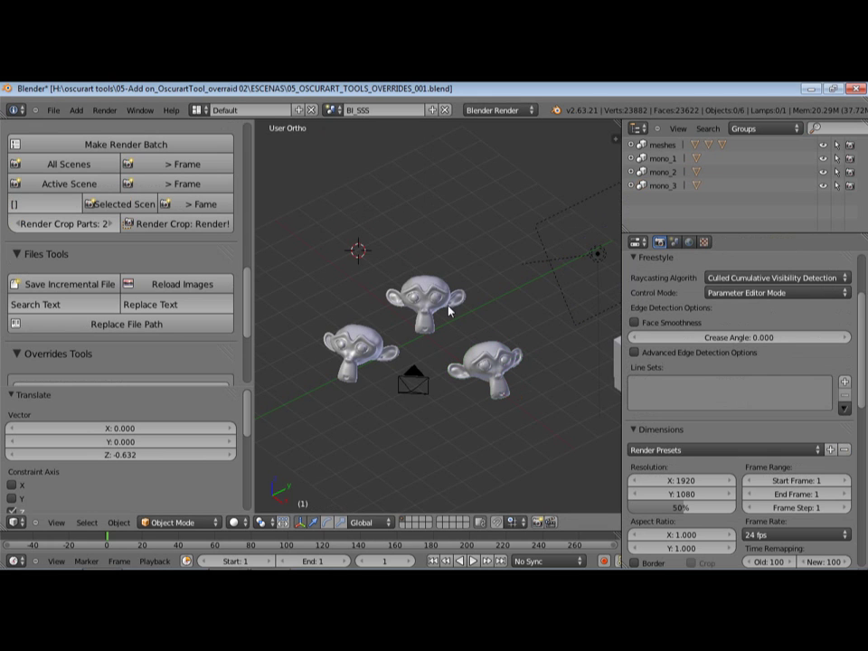
click(424, 289)
right_click(427, 276)
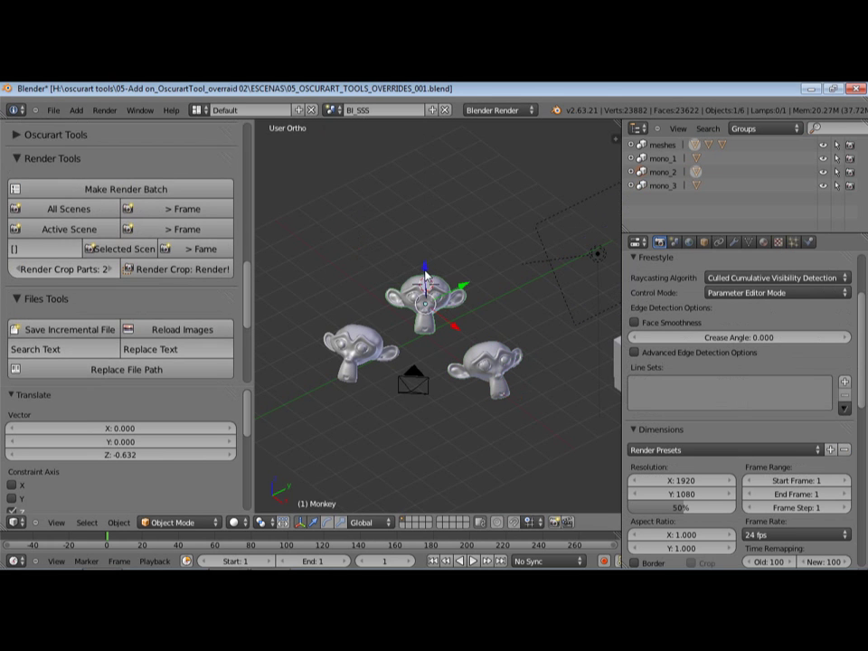
key(g)
key(z)
click(482, 359)
click(484, 353)
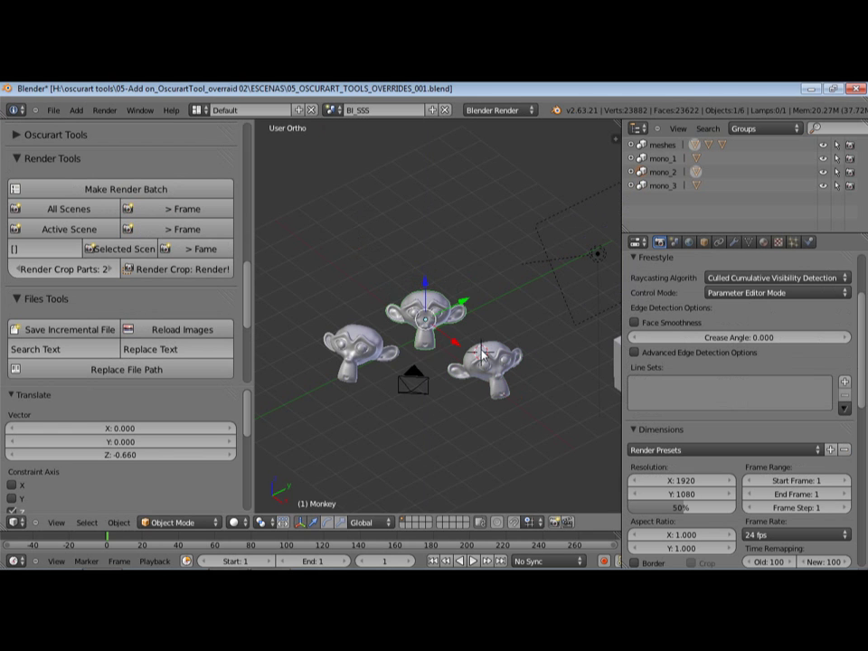
Raise the right monkey in BI_SSS about 0.487 units along Z.
right_click(489, 344)
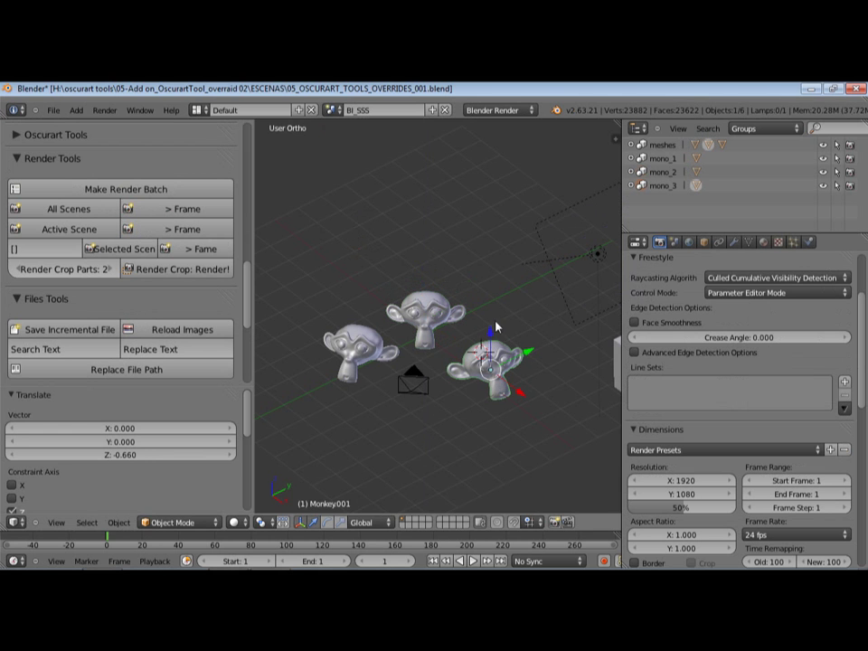
key(g)
key(z)
click(435, 241)
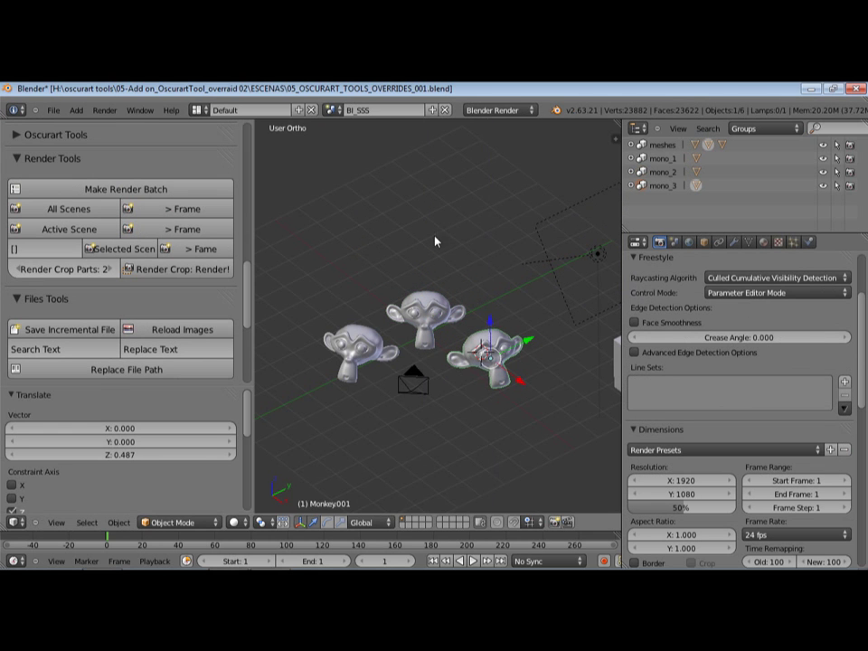
Raise the right monkey another 0.315 units along Z, lower it about 0.086 units, and check the scene list.
click(433, 110)
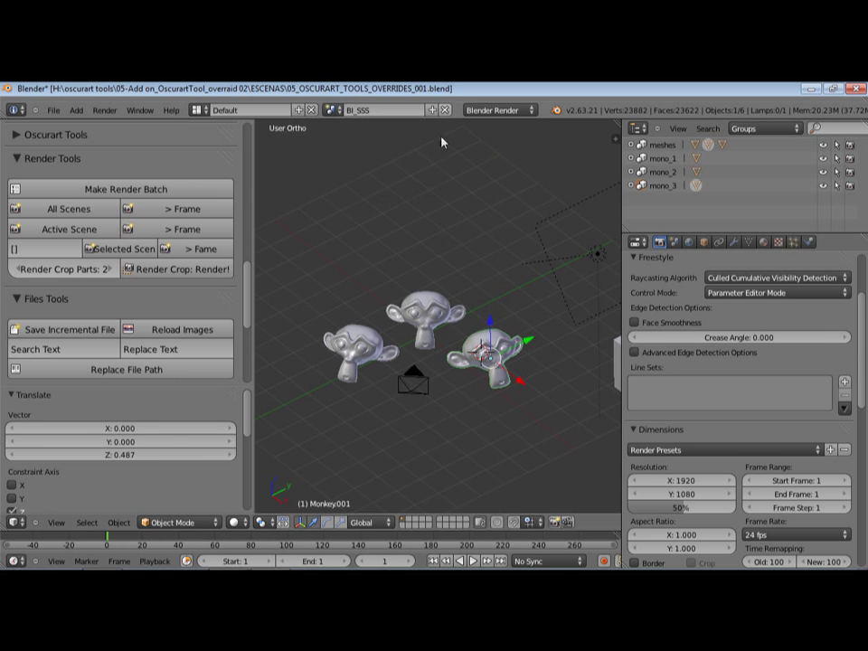
key(g)
key(z)
click(455, 273)
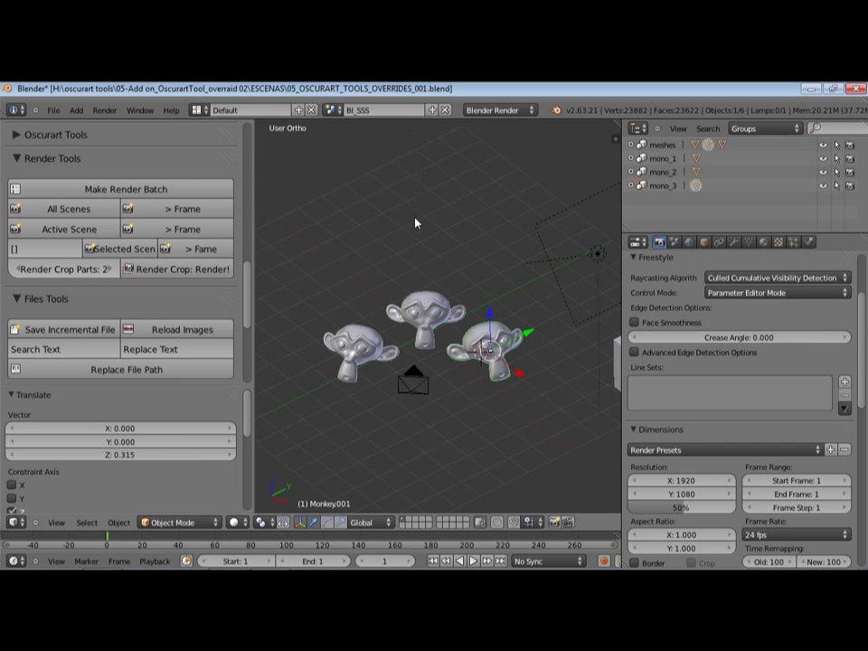
key(g)
key(z)
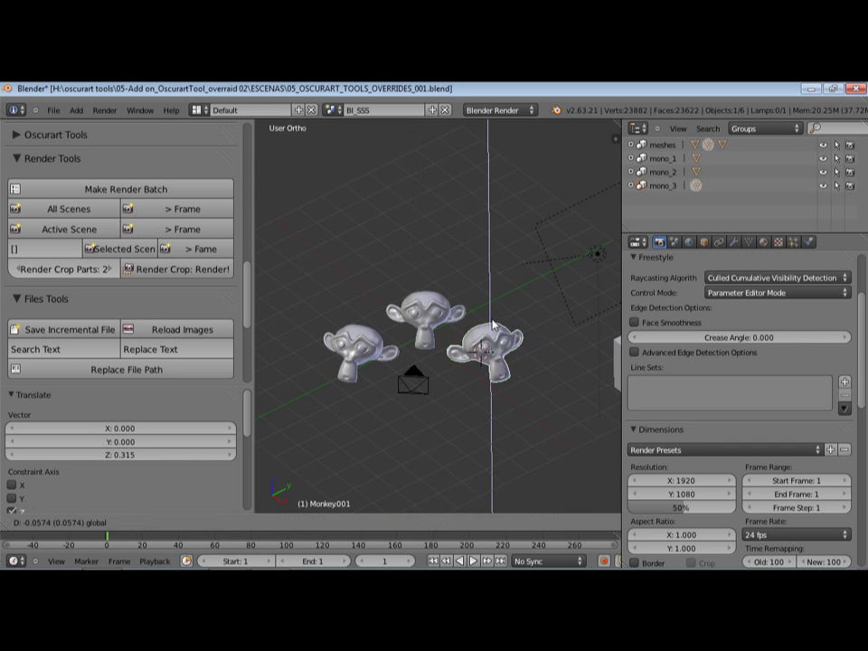
click(473, 262)
click(339, 110)
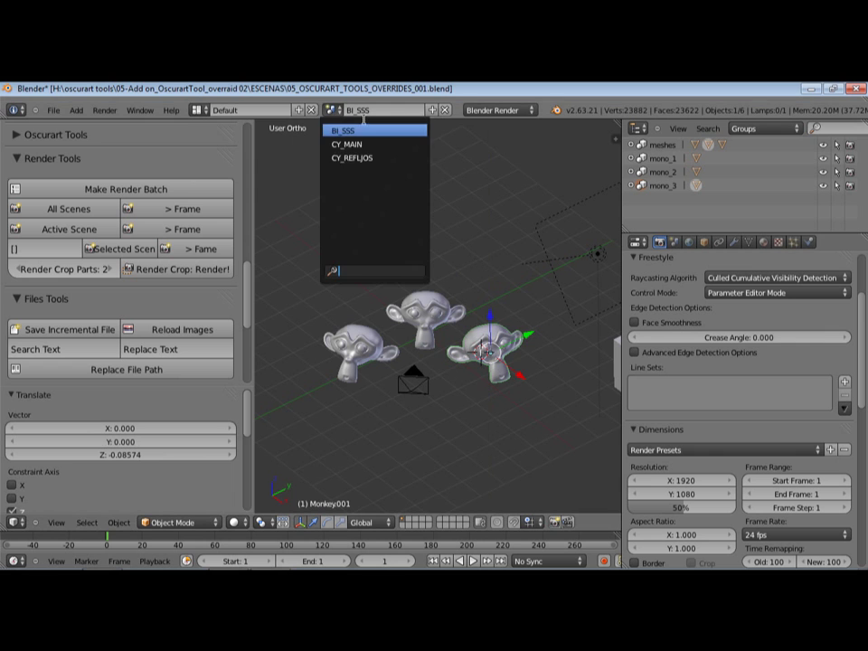
click(481, 204)
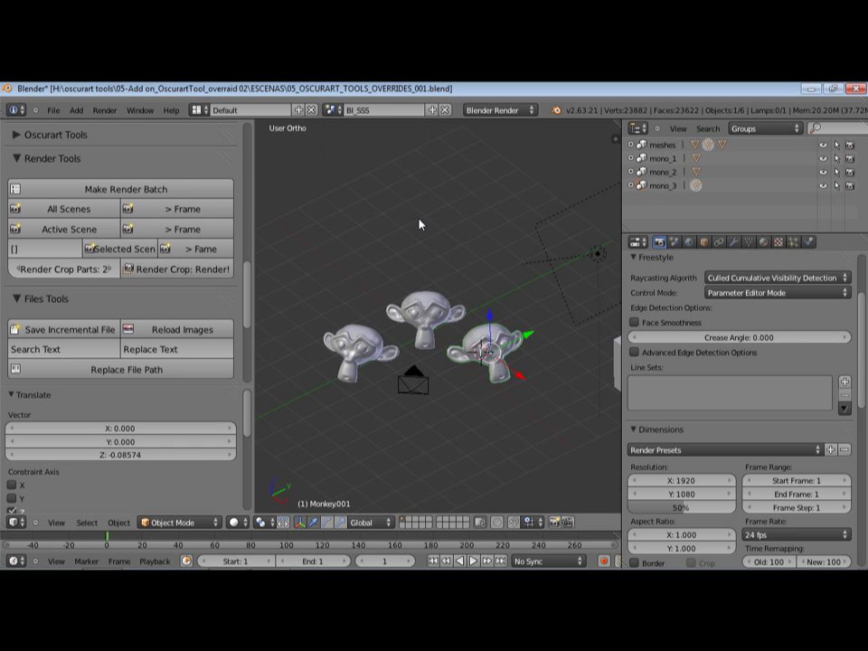
Undo the monkey moves in BI_SSS, the switch to that scene, and the right monkey's move in CY_MAIN.
click(465, 271)
key(ctrl+z)
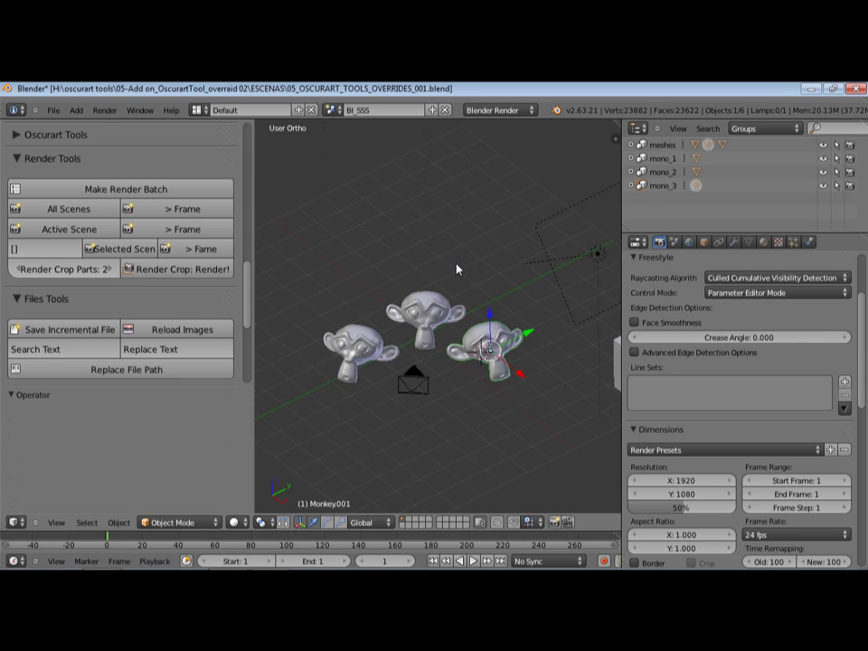
key(ctrl+z)
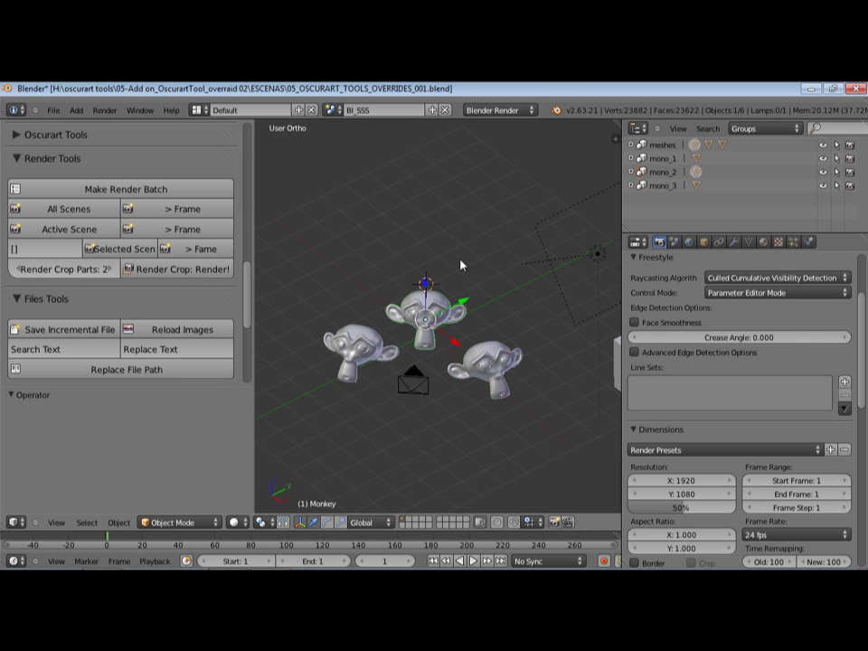
key(ctrl+z)
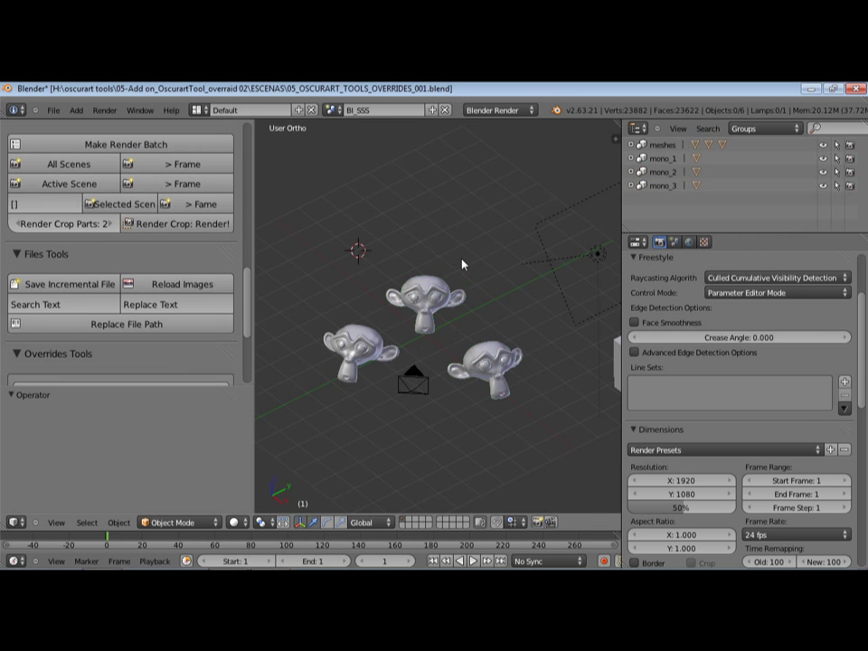
key(ctrl+z)
key(ctrl+z)
key(ctrl+z)
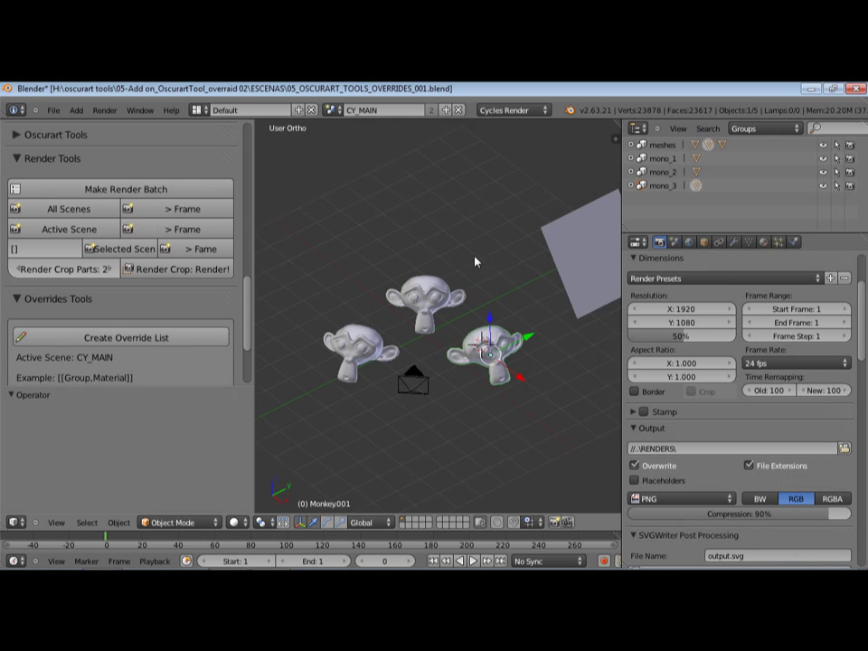
Undo the remaining monkey move, the render layer rename and the output path change in CY_MAIN.
middle_drag(482, 251, 501, 241)
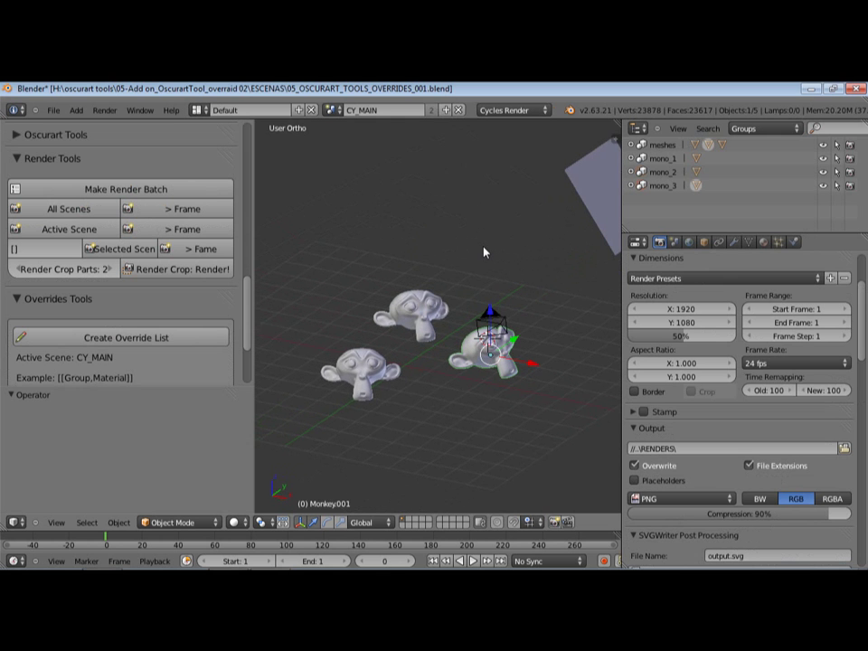
key(ctrl+z)
key(ctrl+z)
key(ctrl+z)
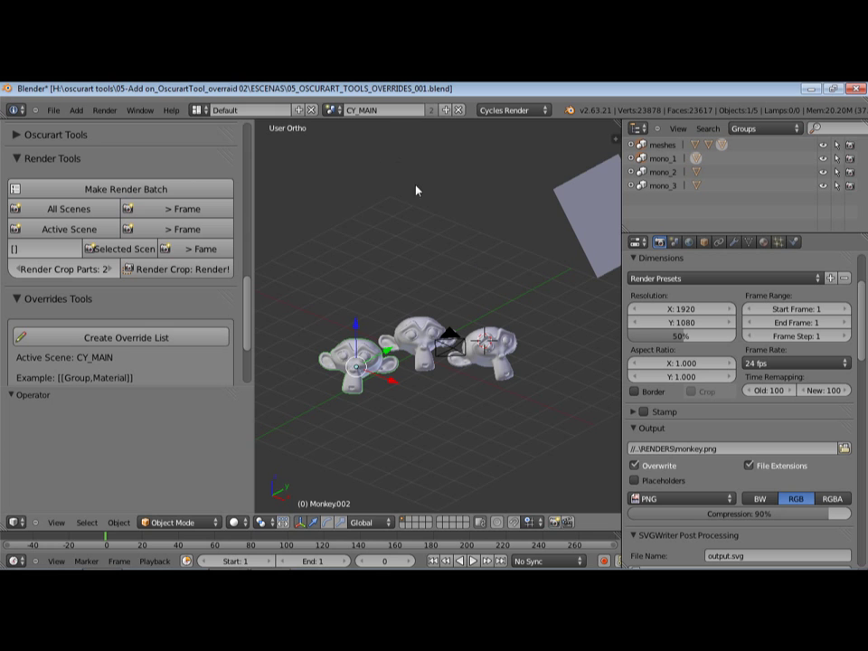
Review the scene list and go through CY_MAIN's render settings from the output path down to its render layers.
click(333, 110)
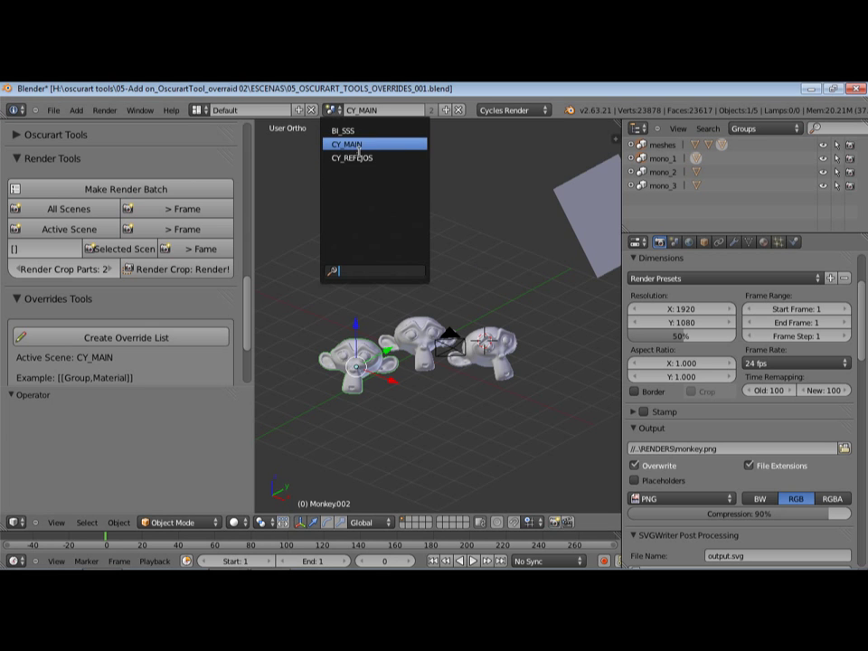
middle_drag(681, 373, 673, 319)
scroll(666, 349, down, 5)
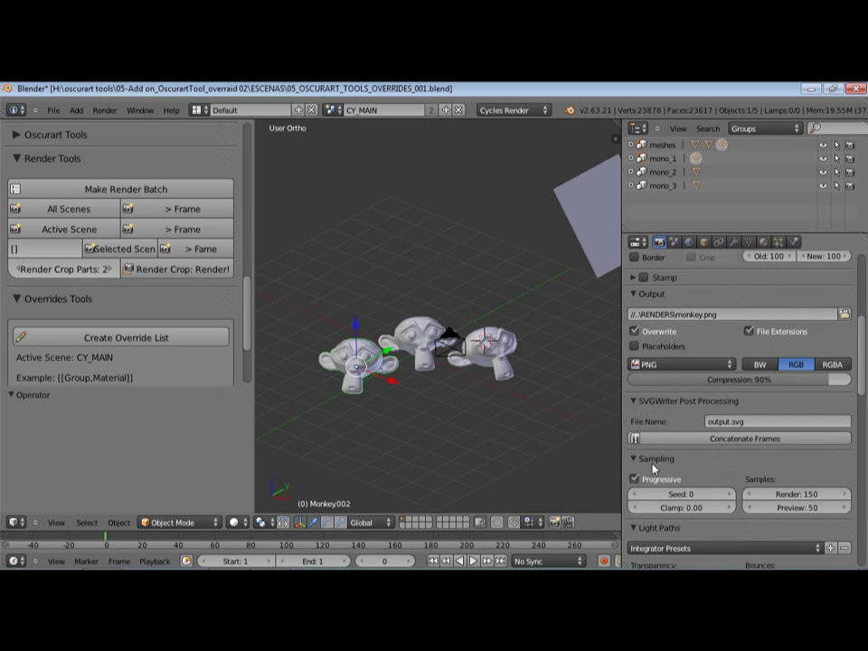
scroll(654, 468, down, 8)
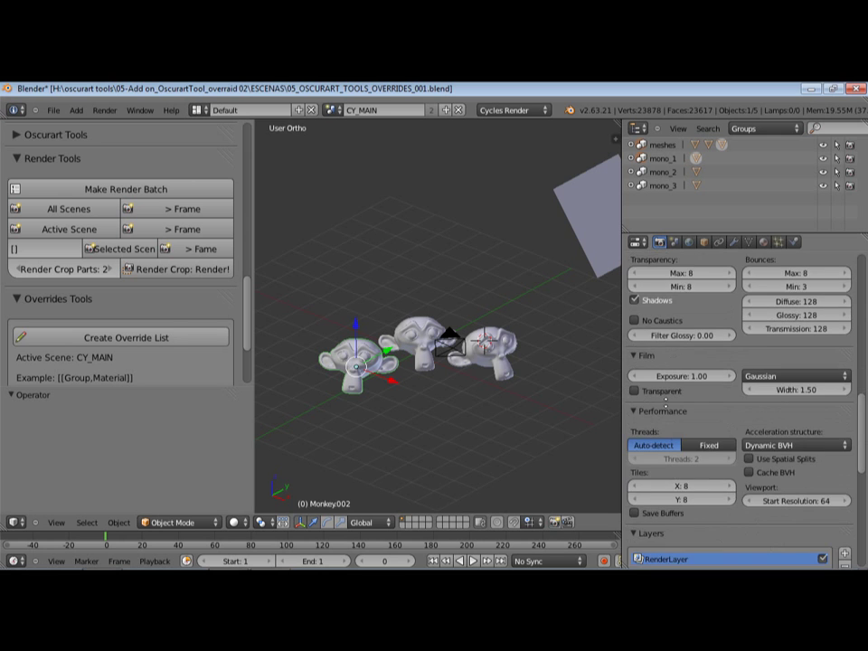
scroll(667, 442, down, 5)
scroll(665, 387, down, 2)
scroll(655, 454, up, 5)
scroll(672, 326, down, 4)
scroll(673, 329, down, 1)
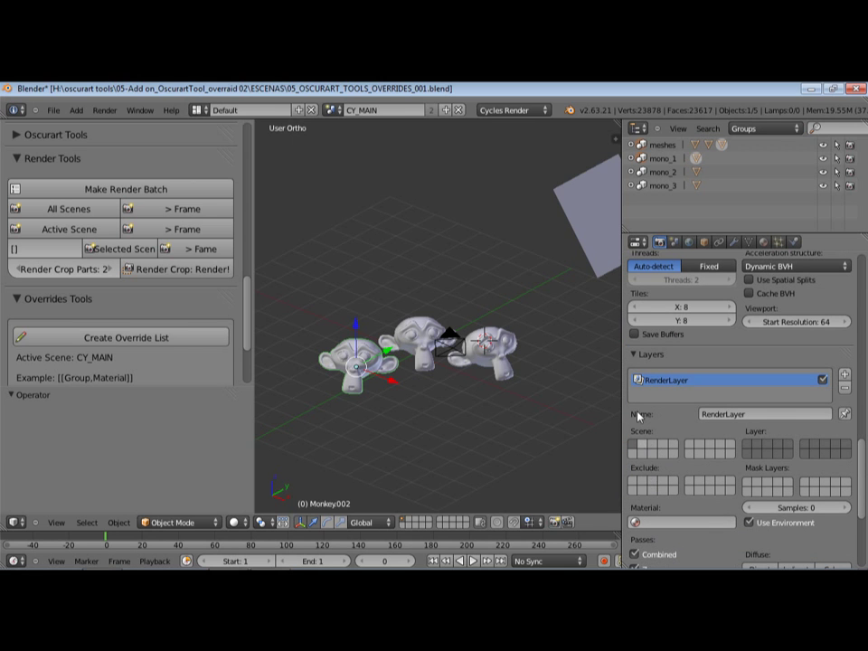
Examine the render layer's scene, exclude and mask layers, material override and pass options.
middle_drag(517, 344, 511, 367)
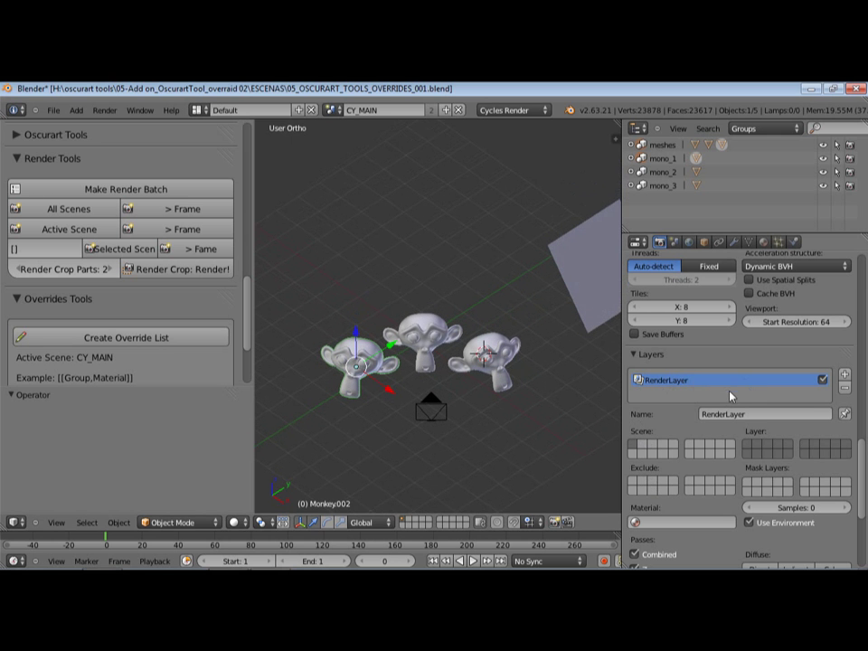
scroll(681, 380, down, 2)
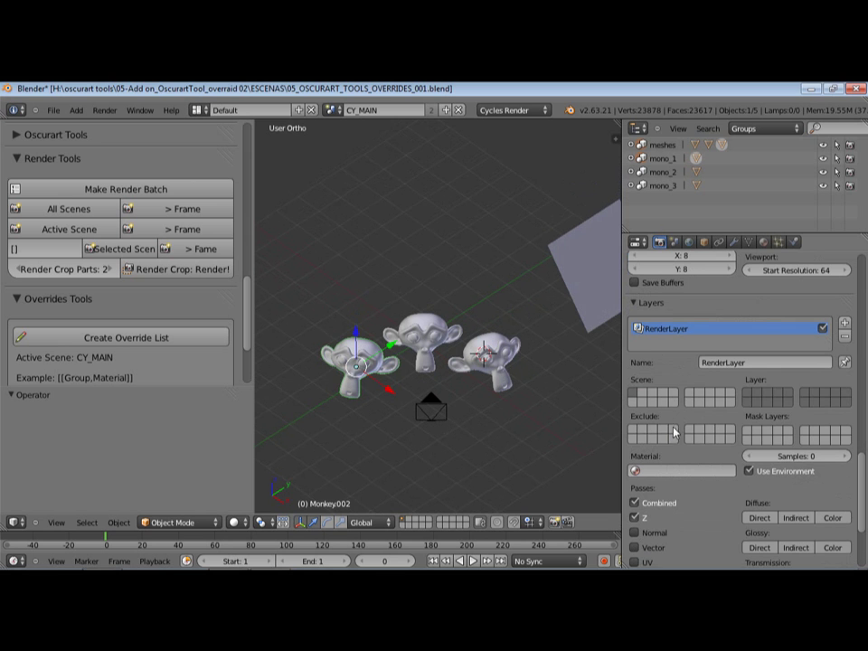
middle_drag(674, 457, 678, 381)
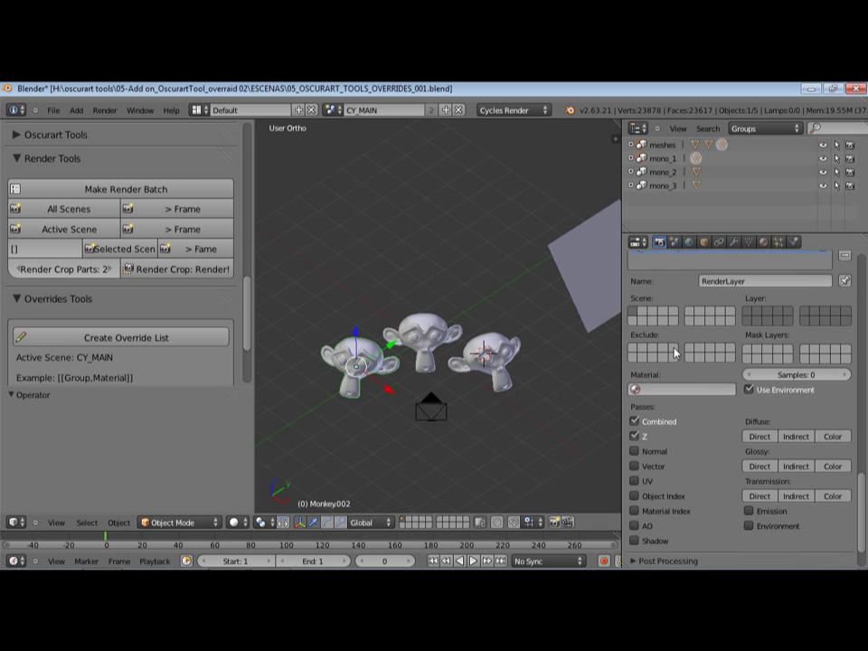
scroll(673, 335, up, 2)
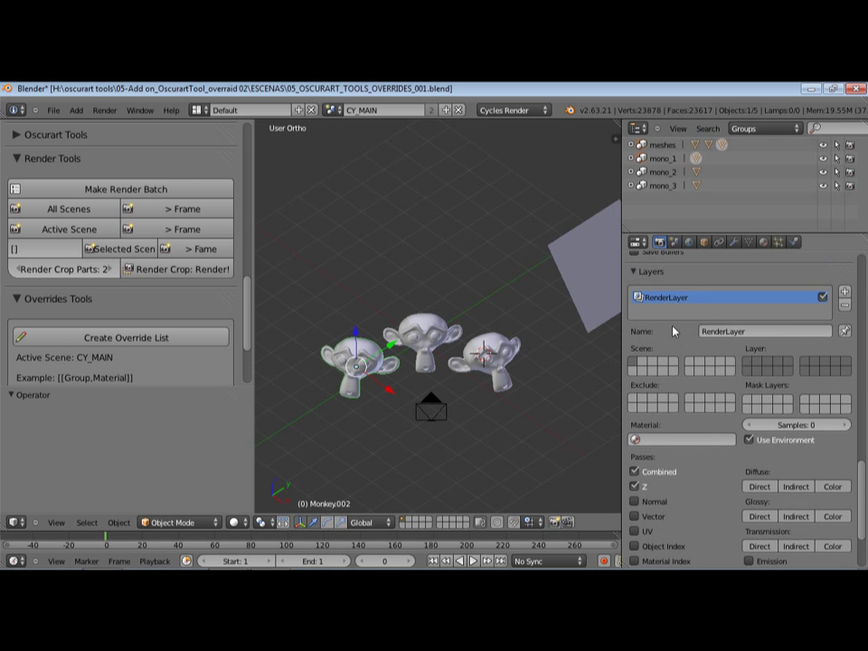
middle_drag(519, 374, 452, 336)
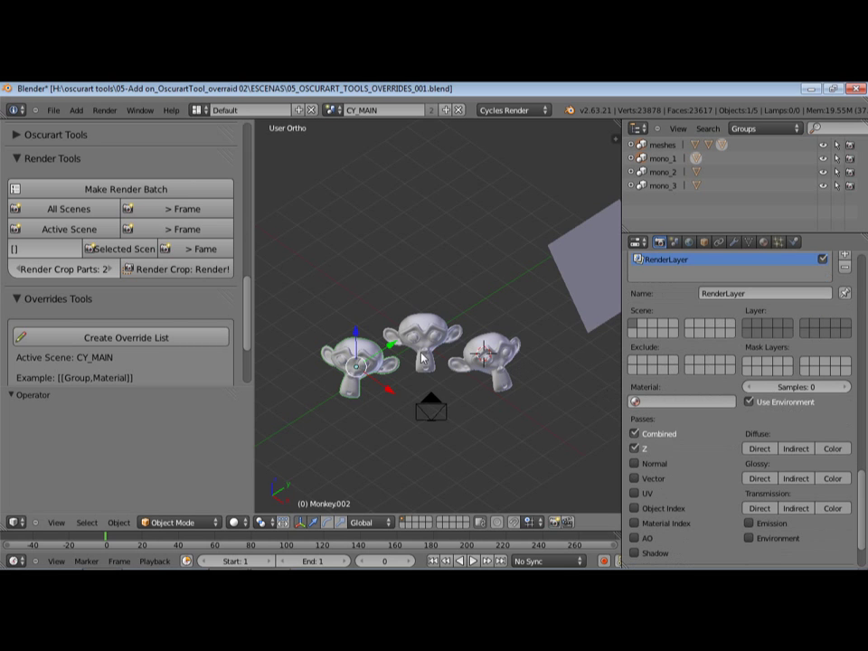
Review the options for creating a new scene and look back through CY_MAIN's render settings up to its dimensions.
click(444, 110)
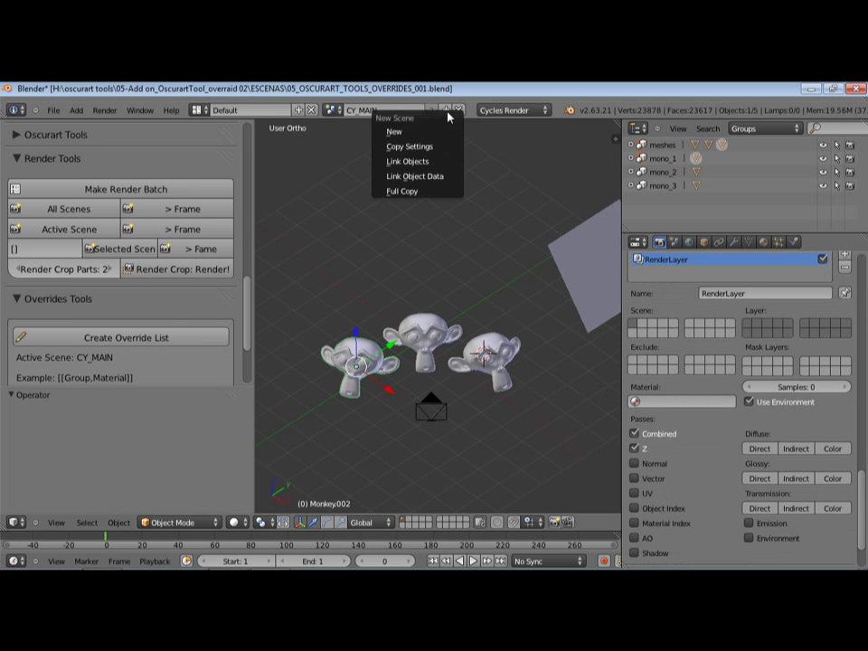
click(474, 110)
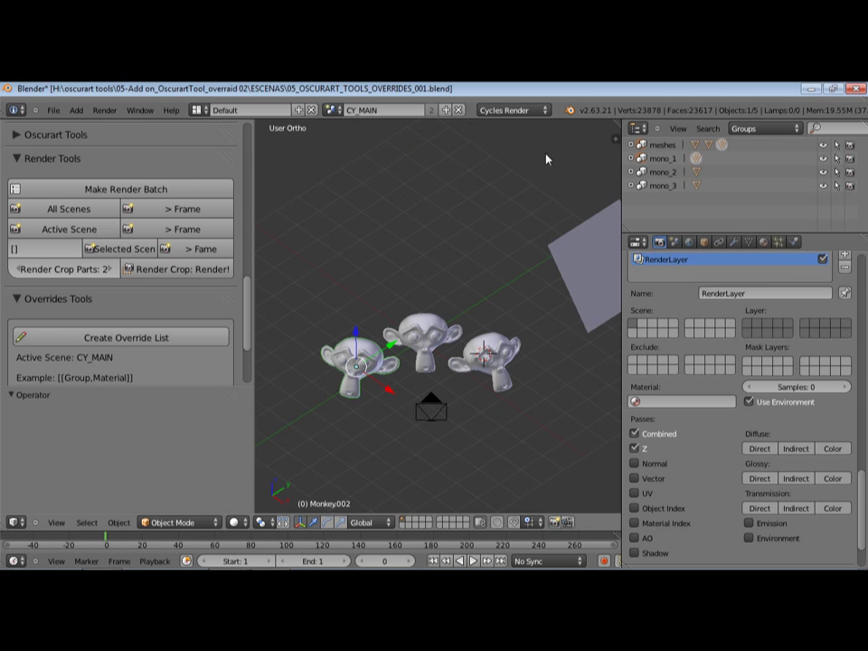
click(445, 110)
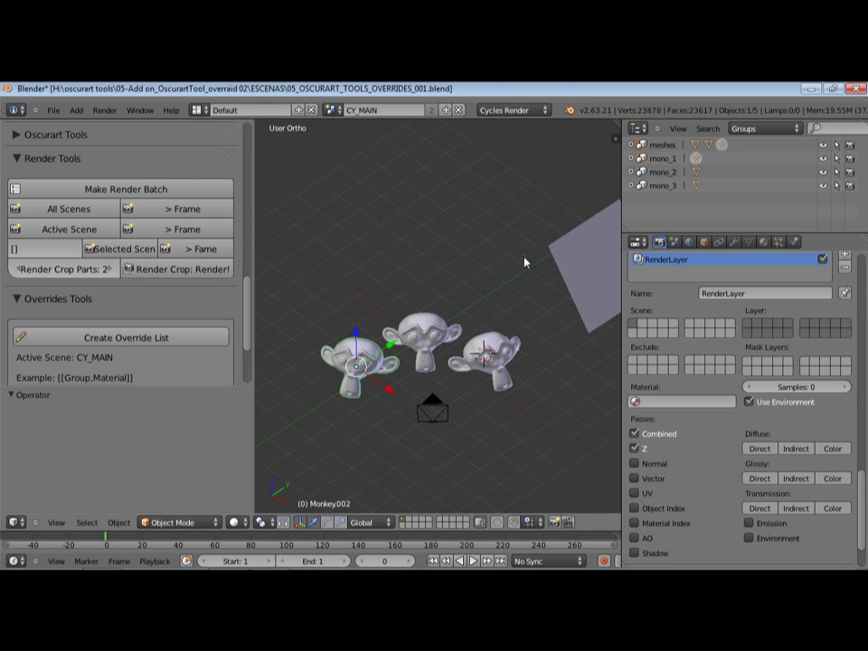
scroll(678, 384, up, 4)
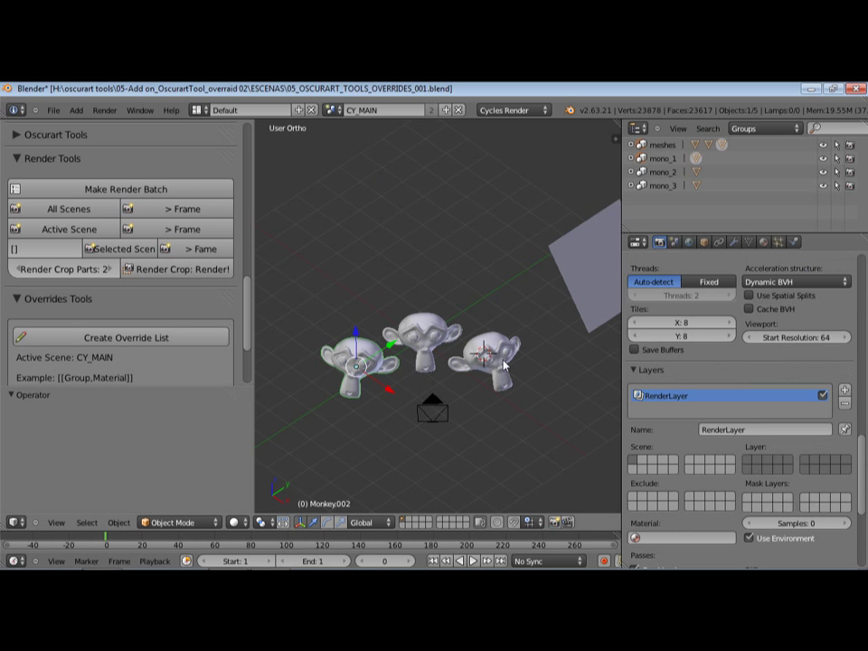
scroll(732, 362, up, 5)
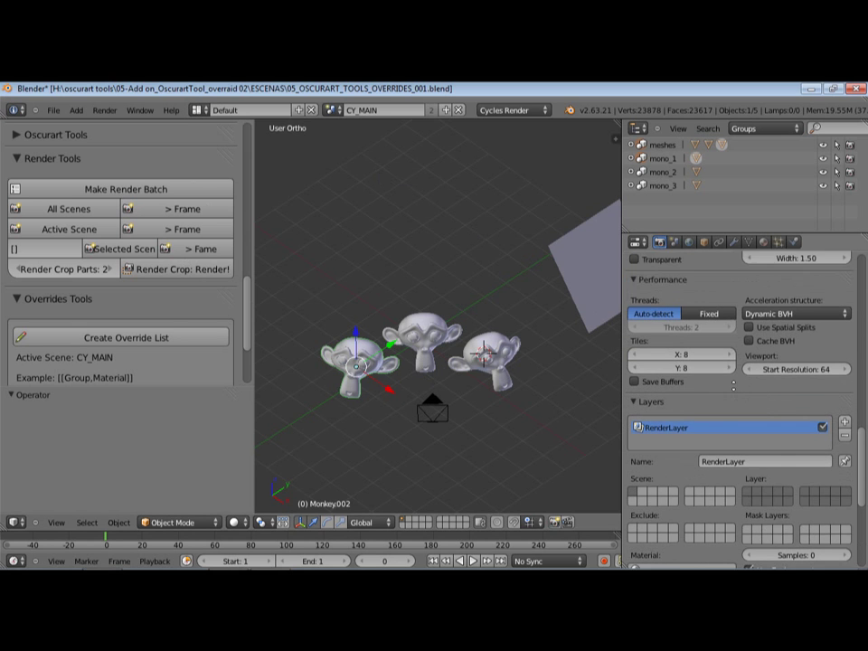
scroll(737, 405, up, 4)
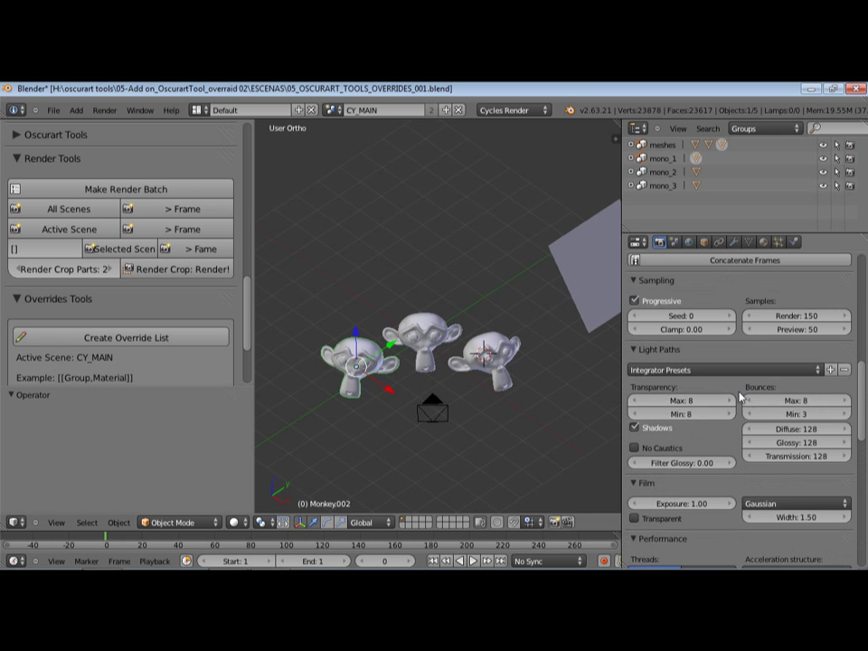
scroll(746, 361, up, 1)
scroll(858, 355, up, 3)
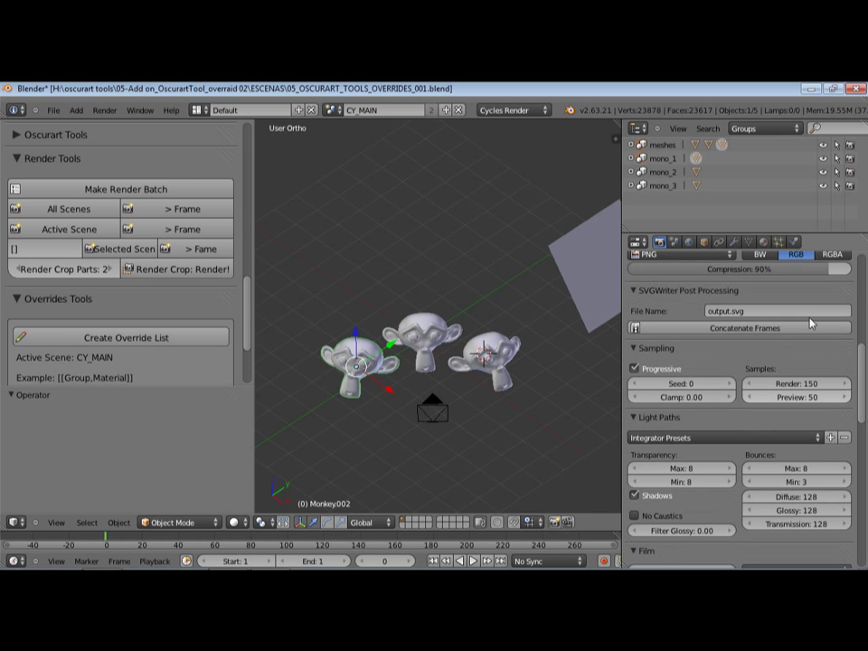
scroll(860, 301, up, 7)
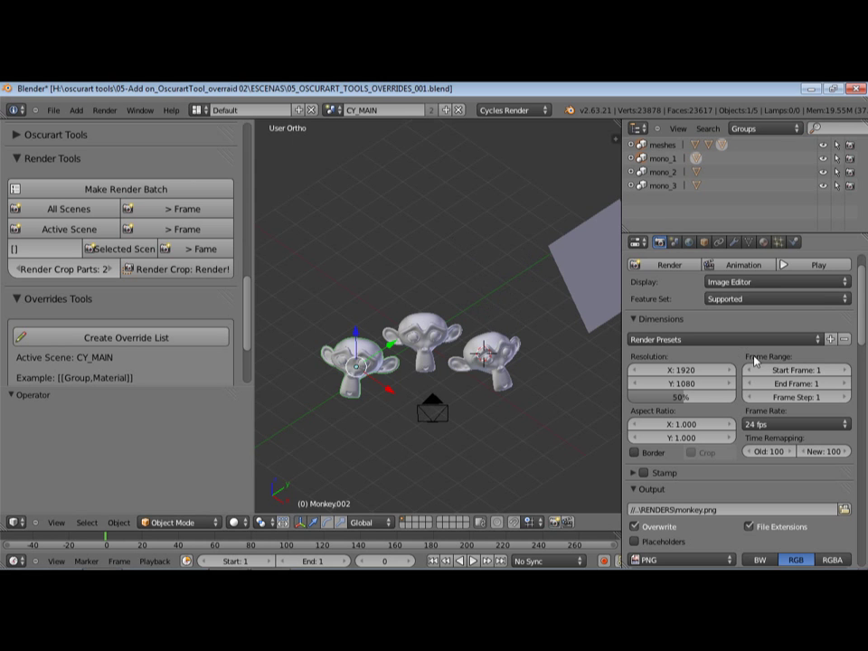
Shorten CY_MAIN's output path to //..\RENDER.
click(335, 110)
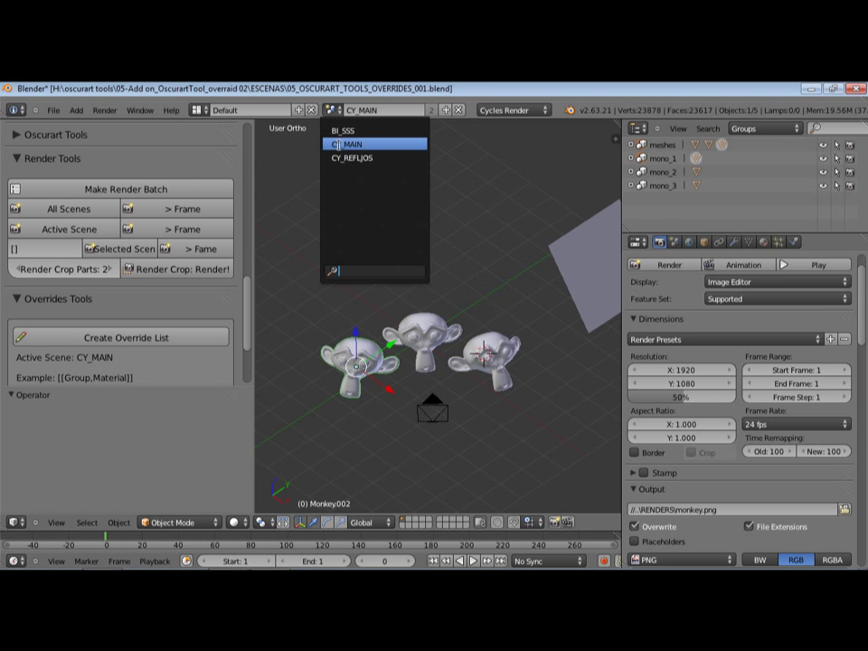
click(776, 372)
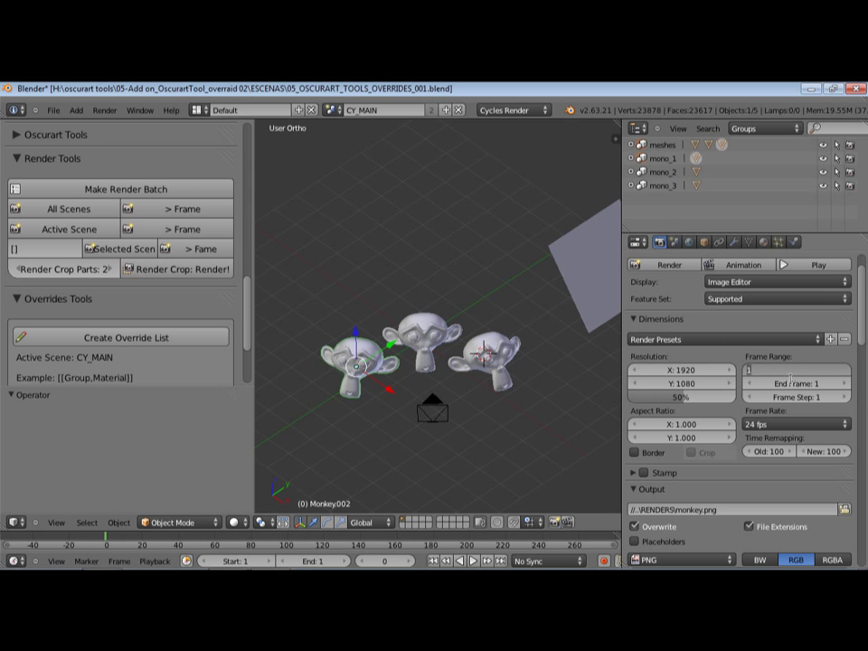
click(729, 511)
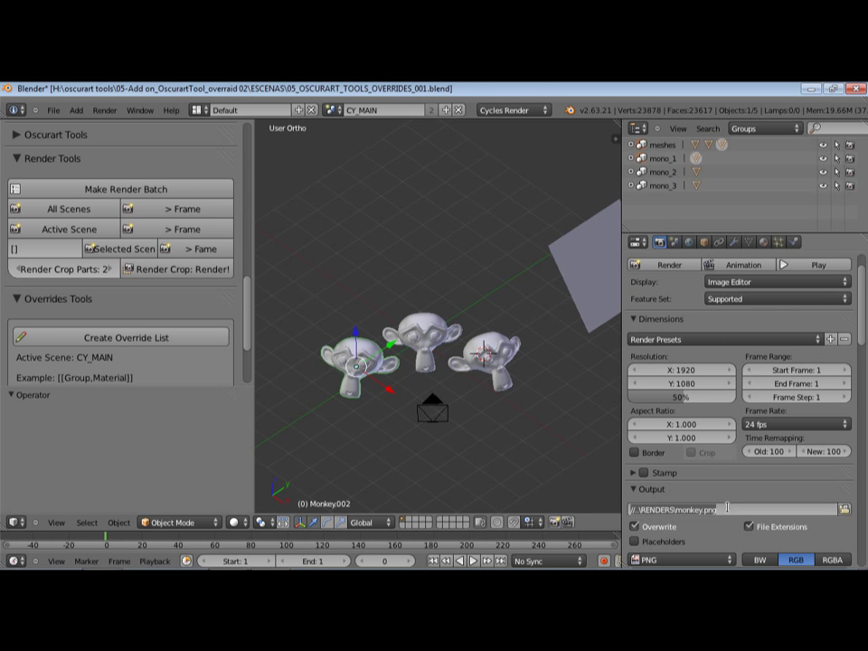
click(738, 505)
key(BackSpace)
key(BackSpace)
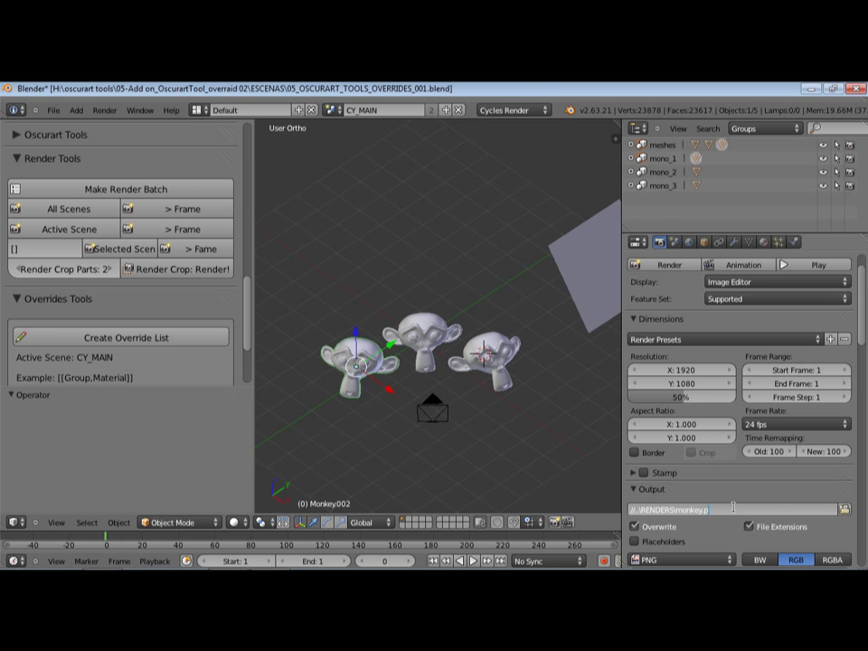
key(BackSpace)
key(BackSpace)
key(BackSpace)
key(BackSpace)
Look over the new scene options, including Link Objects, and switch to the BI_SSS scene.
click(445, 109)
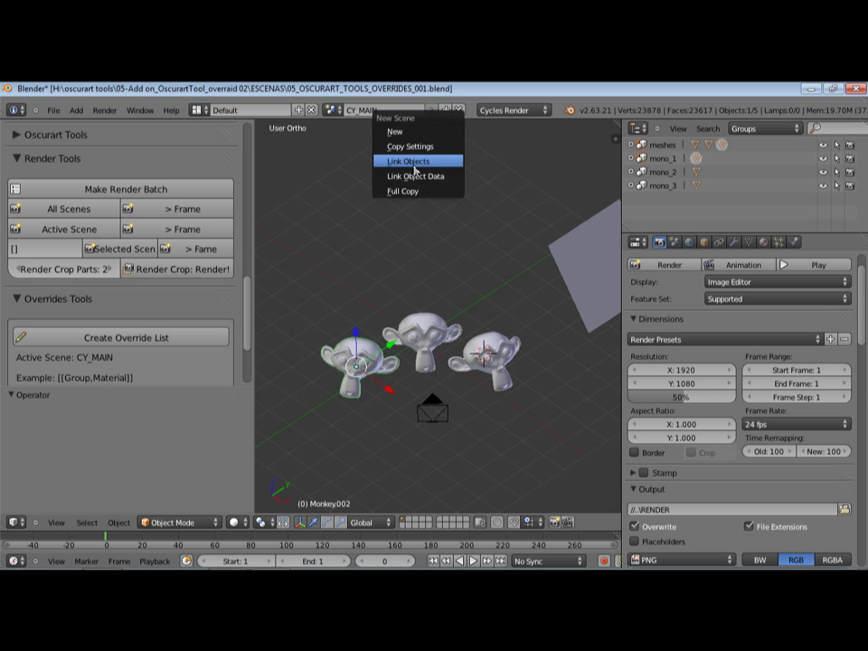
click(521, 211)
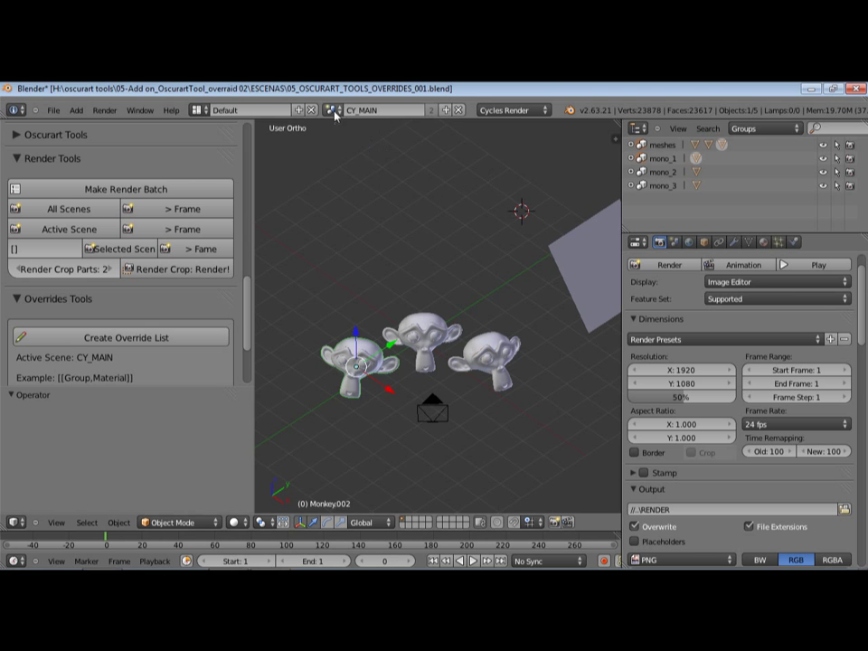
click(334, 110)
click(343, 131)
Collapse BI_SSS's Freestyle, Dimensions, Anti-Aliasing, SVGWriter Post Processing and Output settings to bring Oscurart Material Overrides into focus.
scroll(665, 383, up, 2)
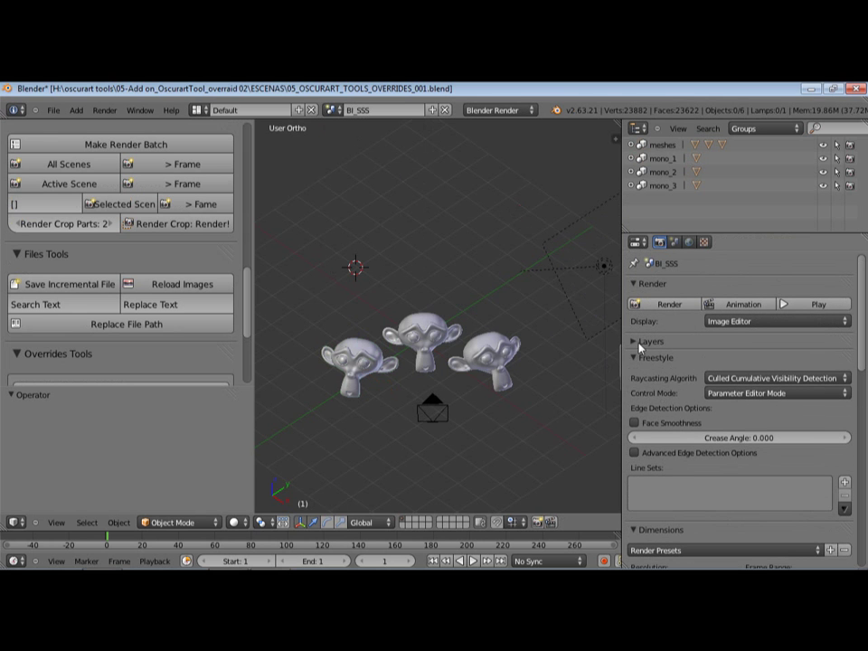
click(640, 357)
click(640, 375)
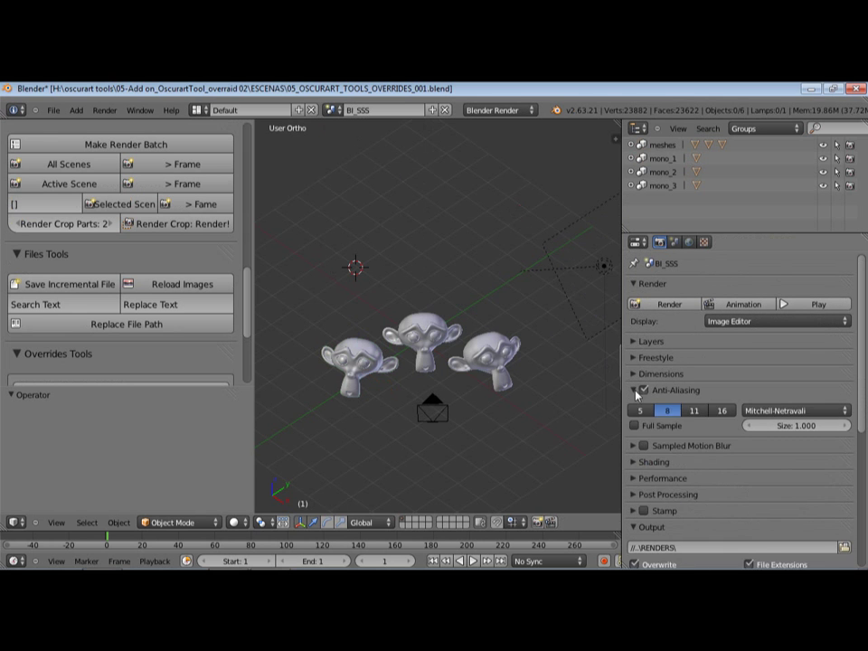
click(637, 391)
scroll(679, 412, down, 6)
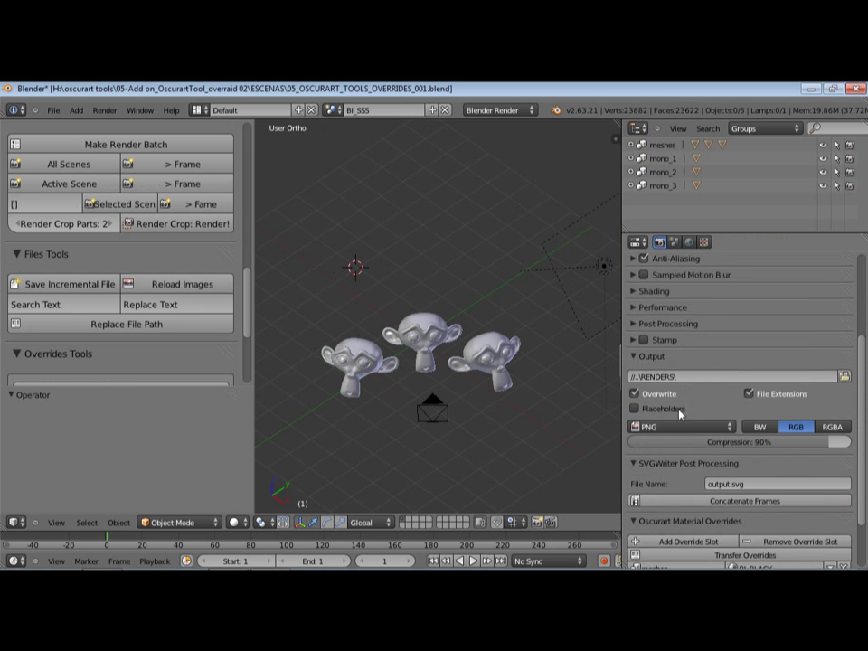
scroll(680, 414, down, 3)
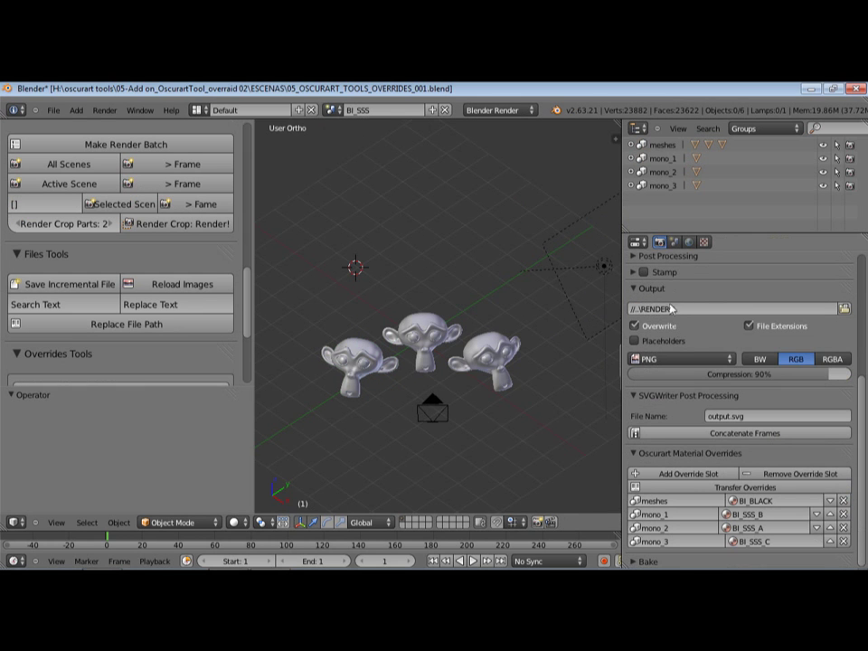
scroll(673, 358, up, 2)
scroll(671, 380, down, 2)
click(633, 395)
click(633, 292)
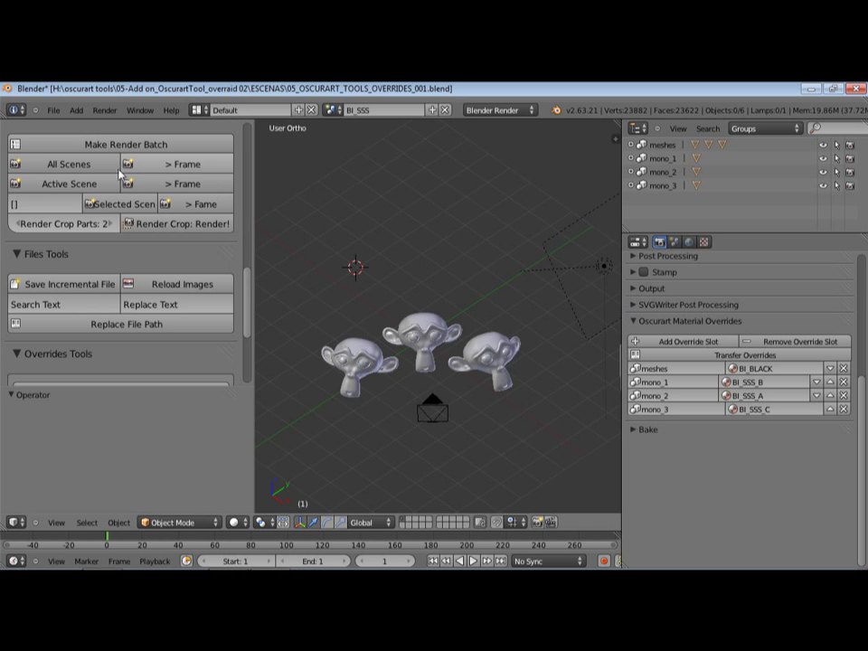
scroll(250, 279, up, 2)
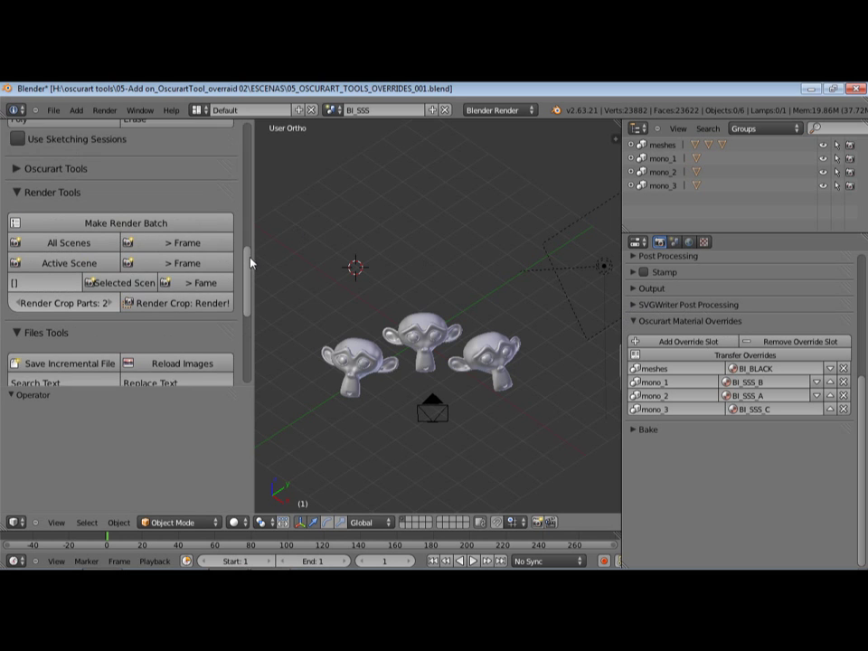
scroll(251, 262, down, 1)
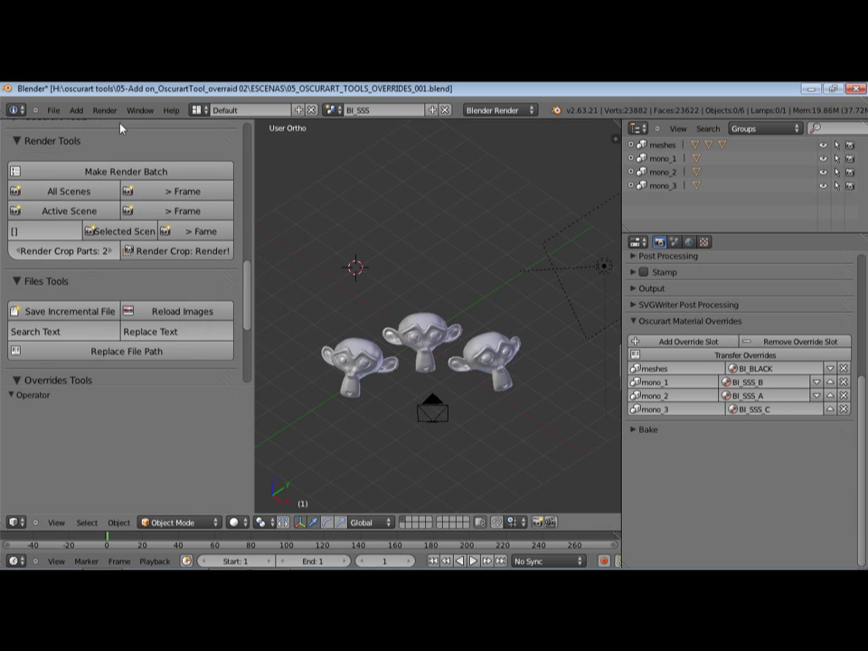
click(53, 109)
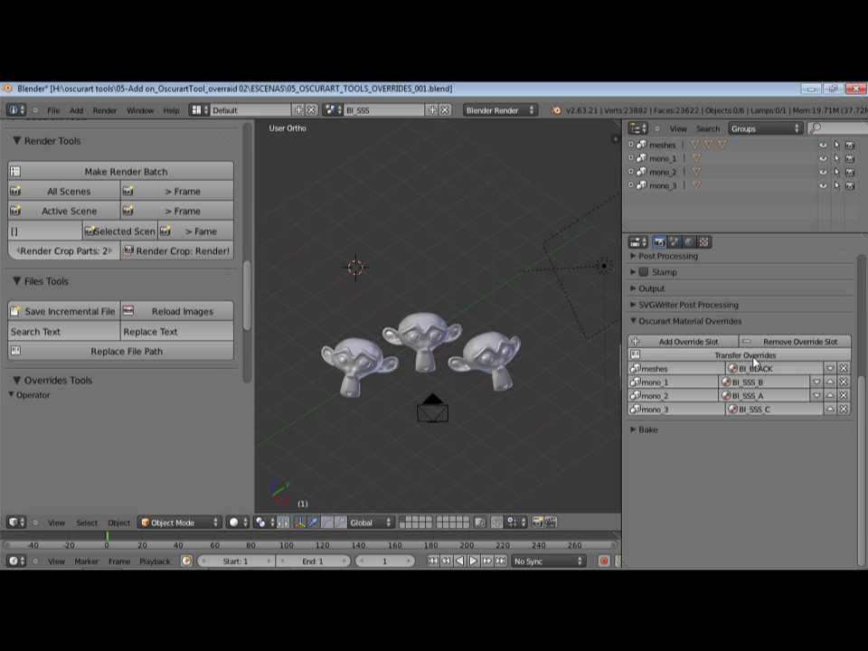
Add a material override slot with the meshes group in BI_SSS and remove that slot again.
click(682, 345)
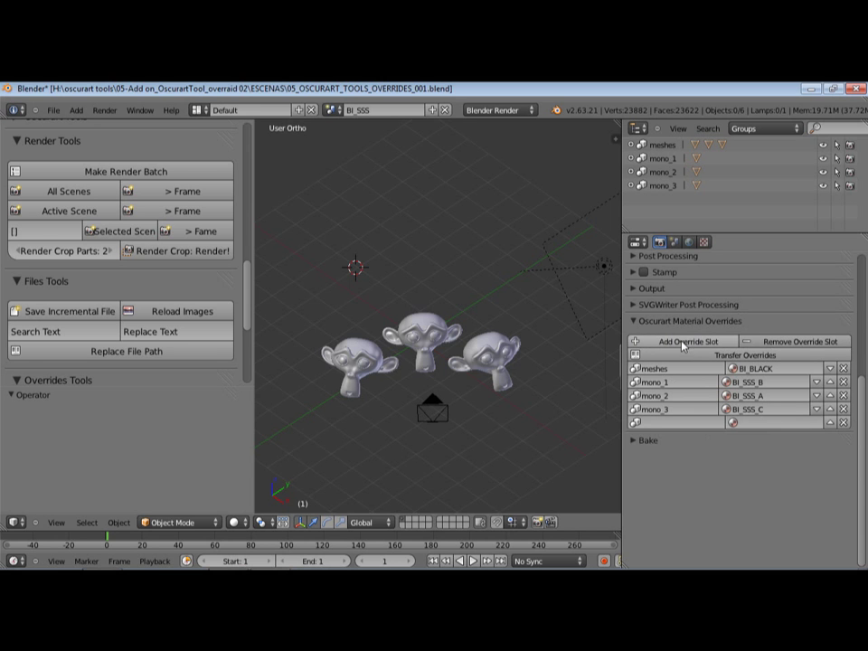
click(667, 422)
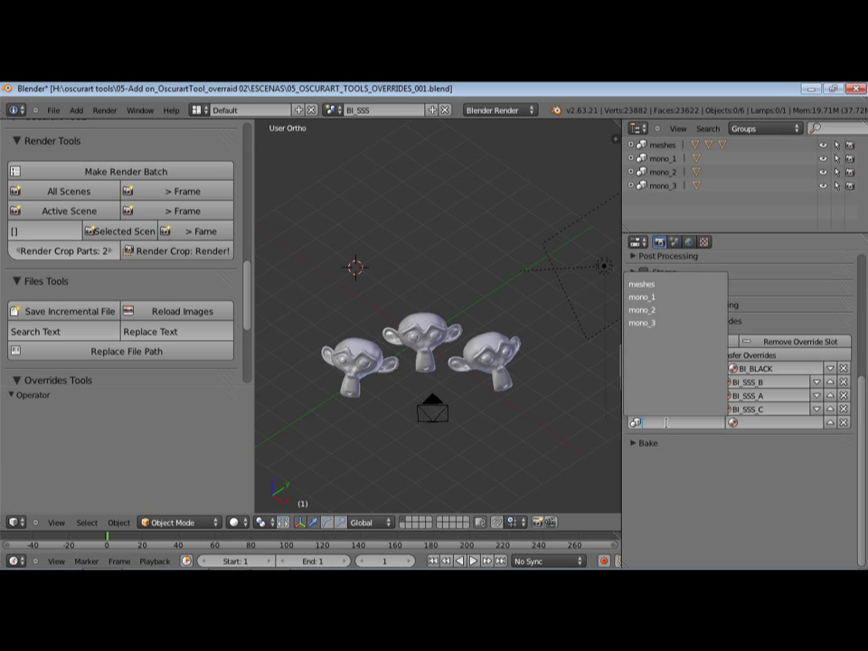
click(659, 285)
click(660, 288)
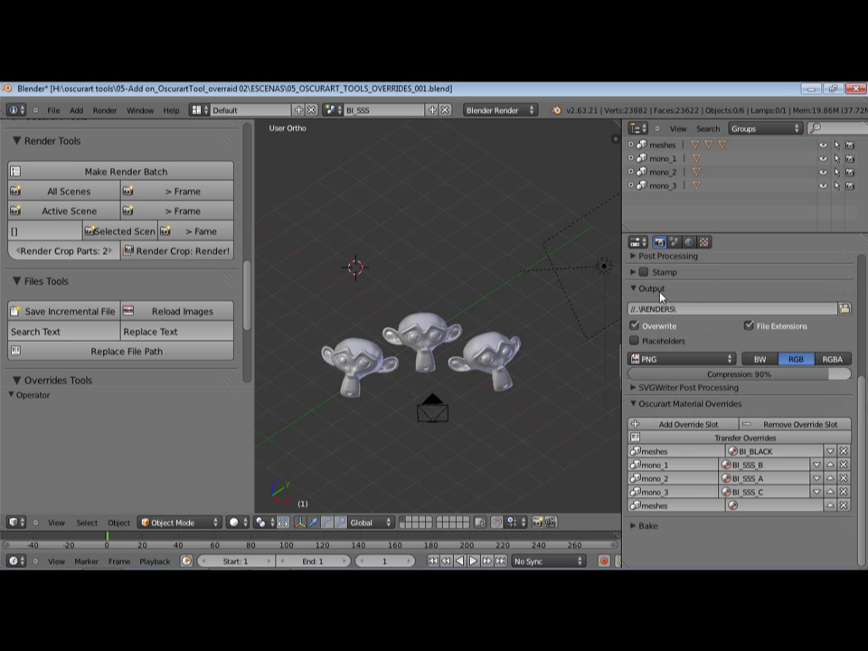
click(671, 513)
click(733, 513)
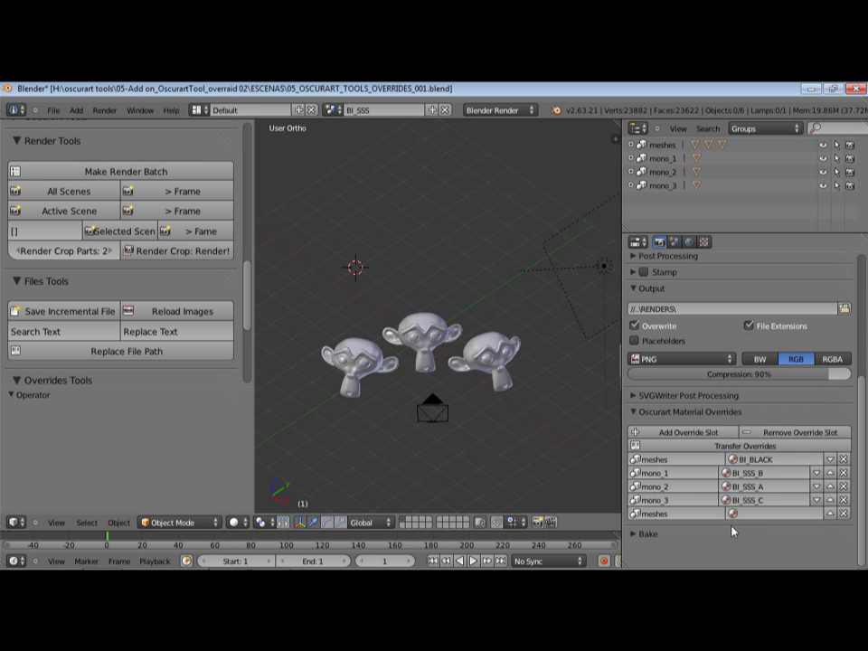
click(691, 512)
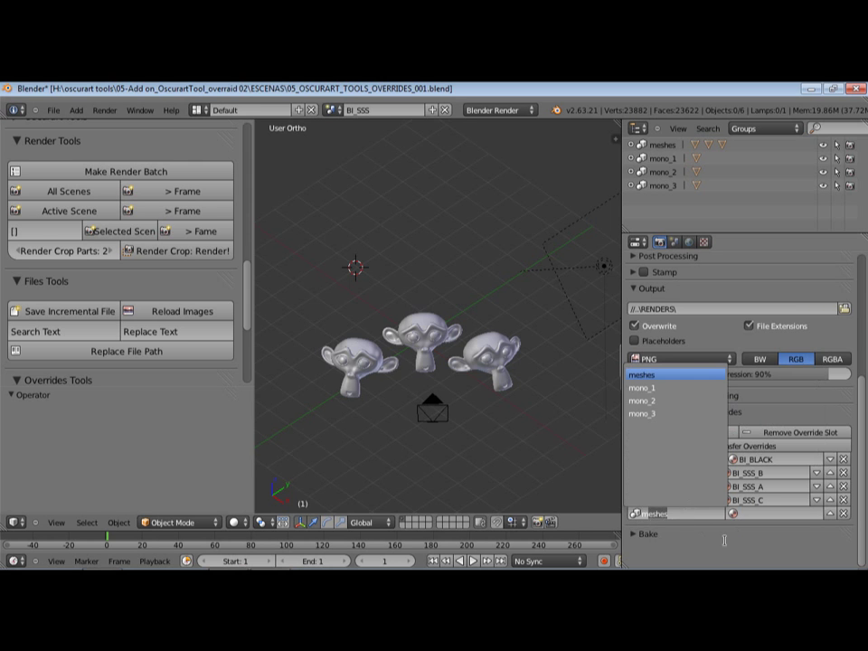
click(843, 513)
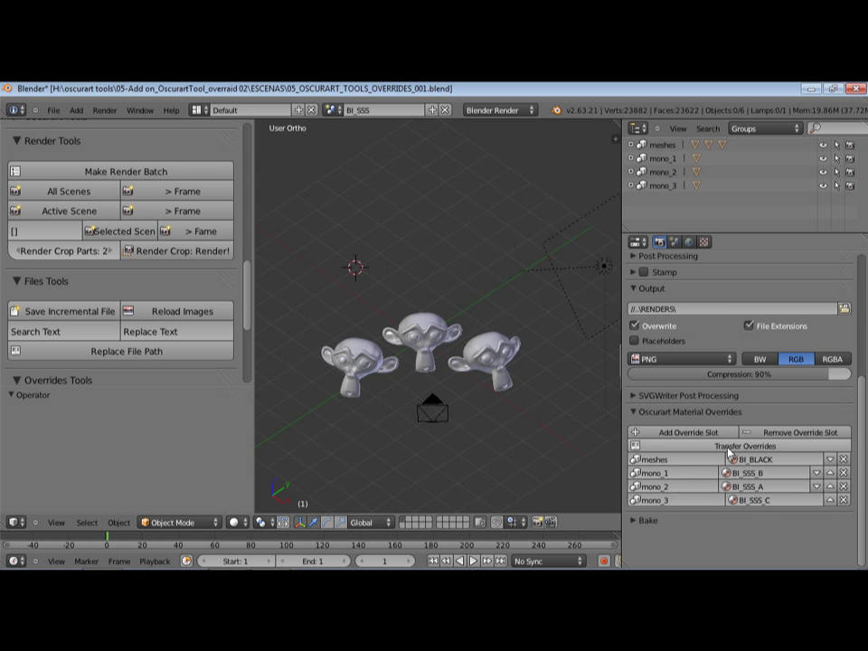
Widen the tool shelf and read through BI_SSS's group and material override list in Overrides Tools.
scroll(249, 297, down, 5)
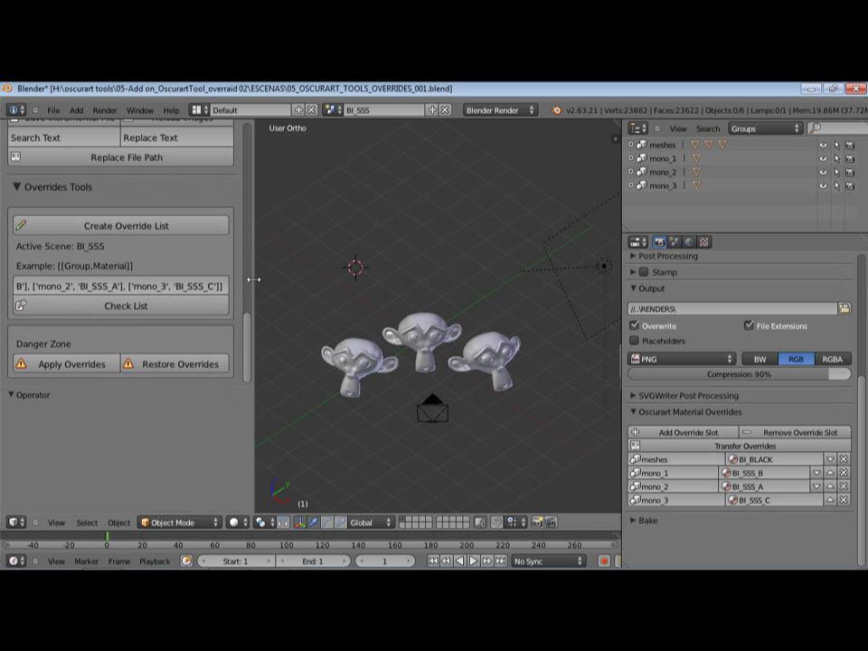
drag(260, 285, 31, 280)
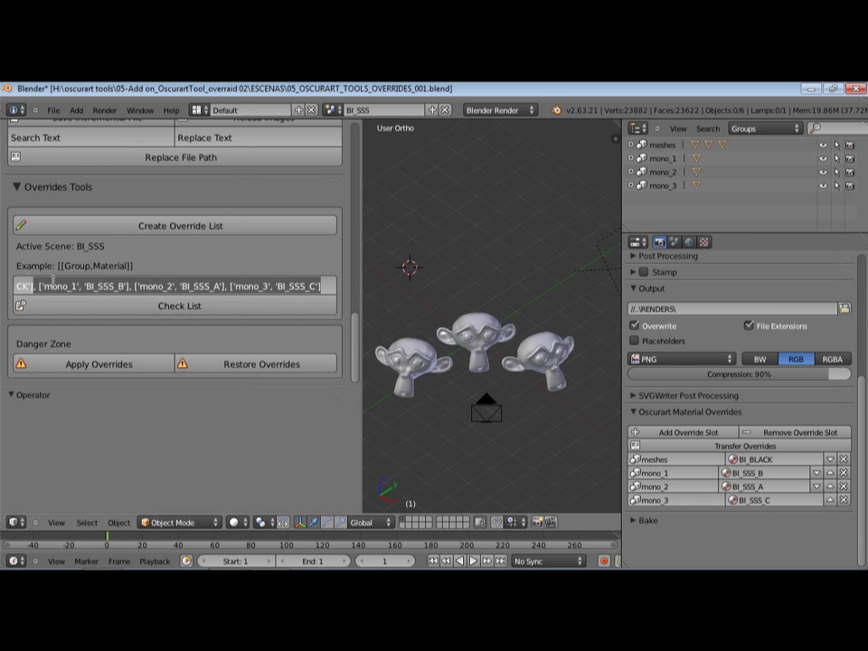
drag(332, 285, 60, 214)
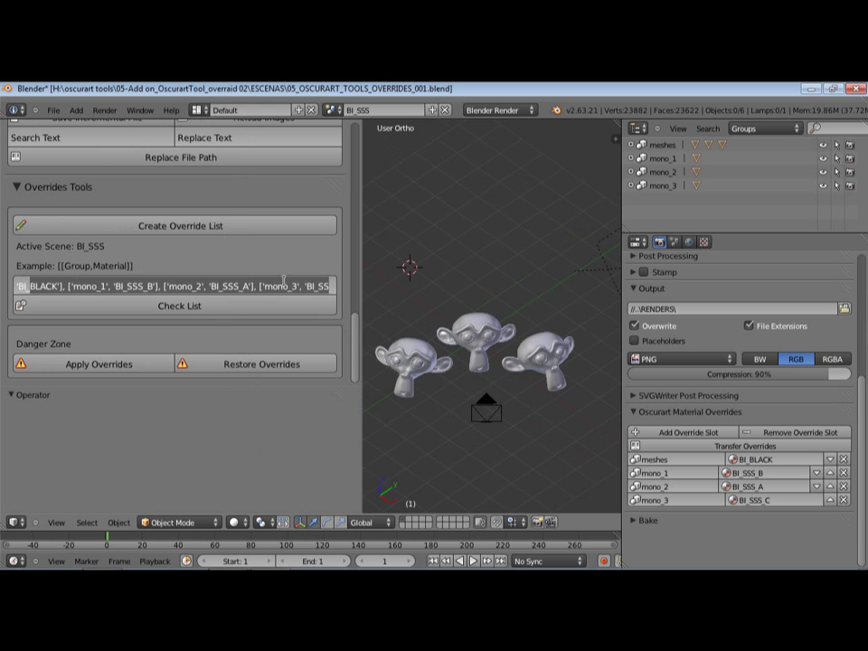
drag(260, 286, 17, 285)
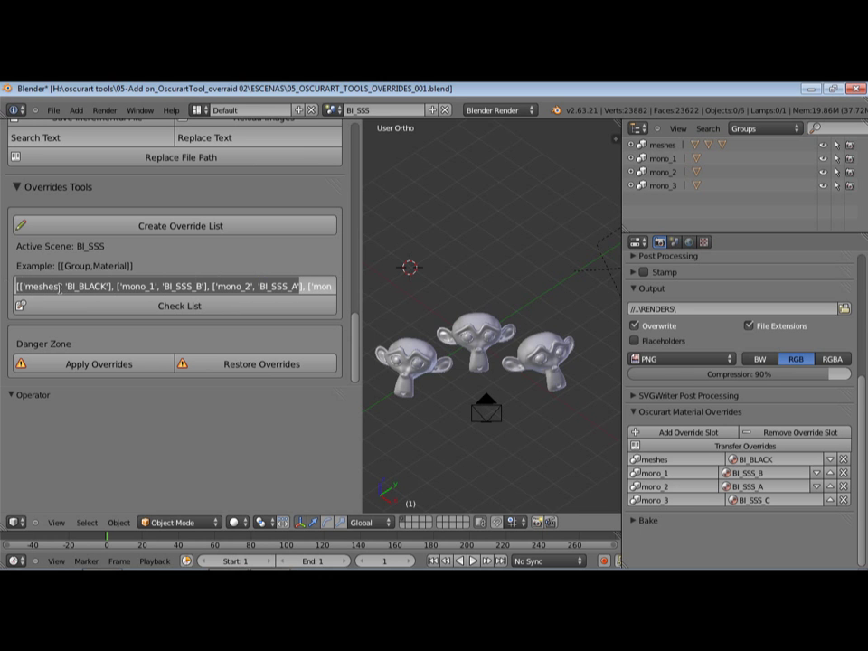
drag(308, 287, 375, 287)
click(342, 288)
click(331, 285)
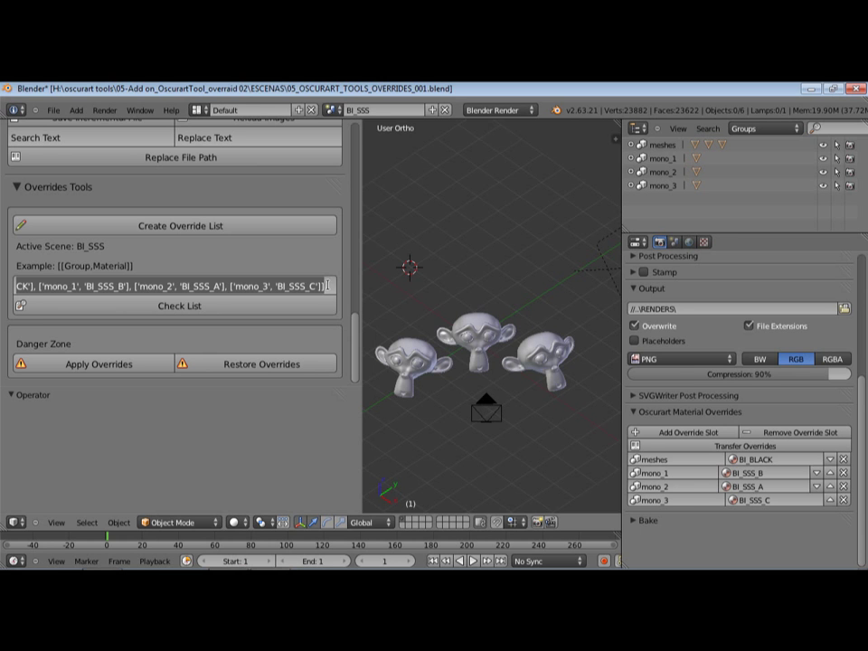
key(Return)
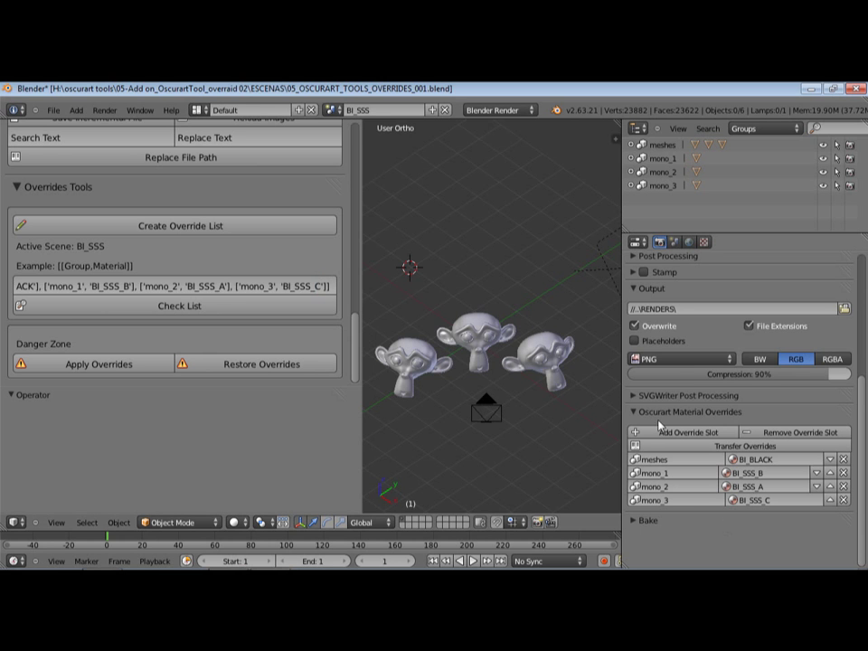
Inspect the group and material fields of the mono_1 override slot.
click(665, 472)
click(749, 482)
click(749, 474)
click(750, 482)
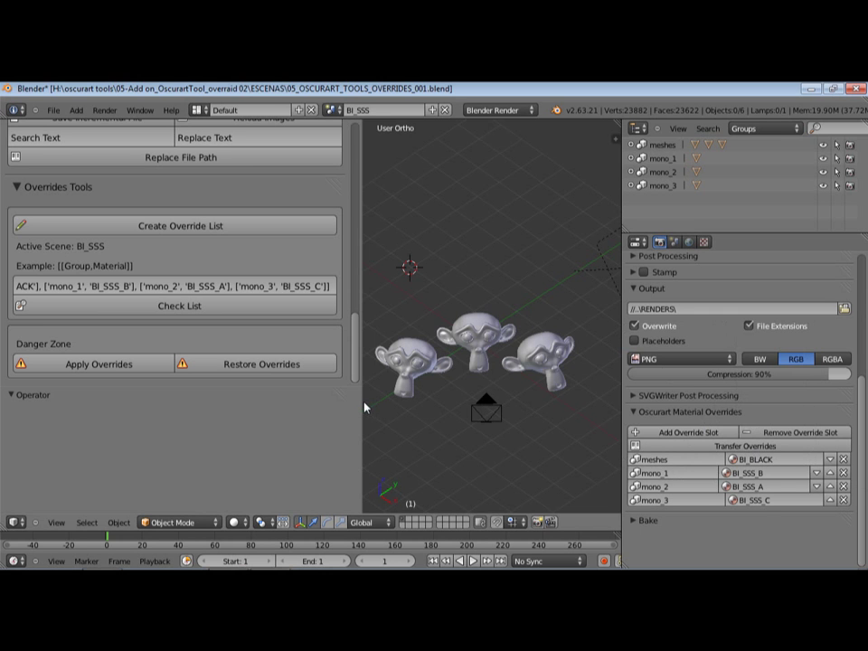
Move the mono_1 override slot below mono_2 and return it to its original place.
click(817, 473)
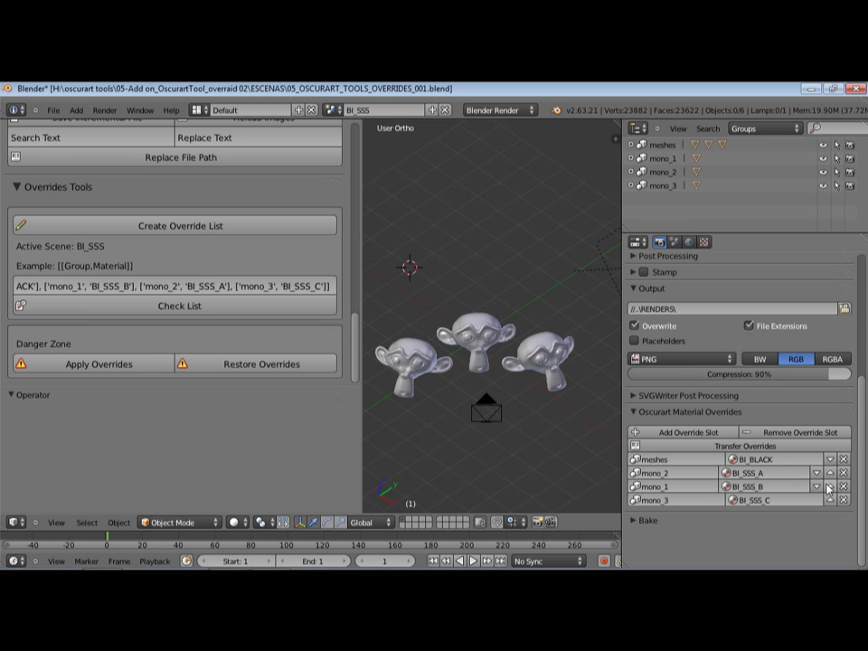
click(830, 487)
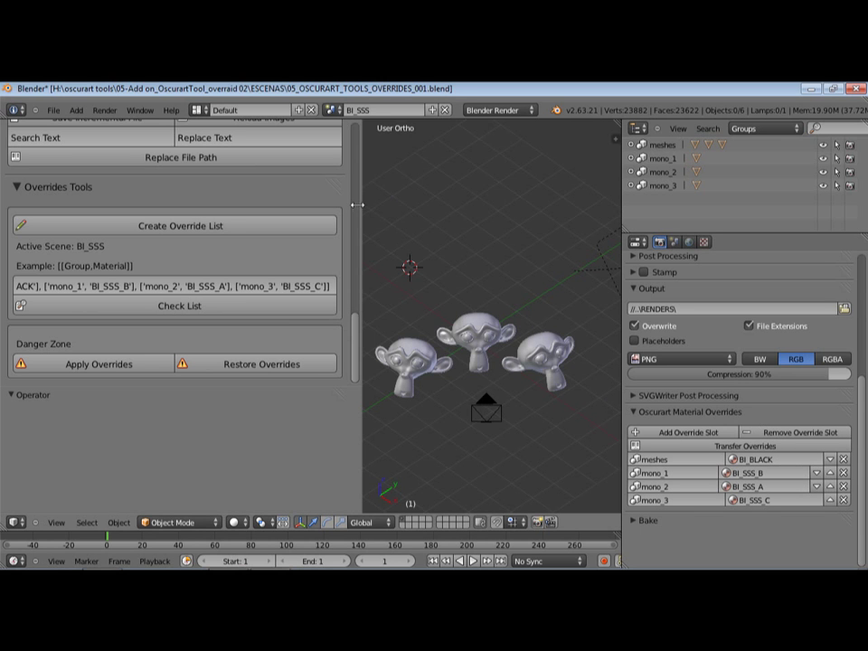
Narrow the tool shelf slightly and switch to the CY_REFLJOS scene.
drag(357, 206, 329, 205)
click(331, 109)
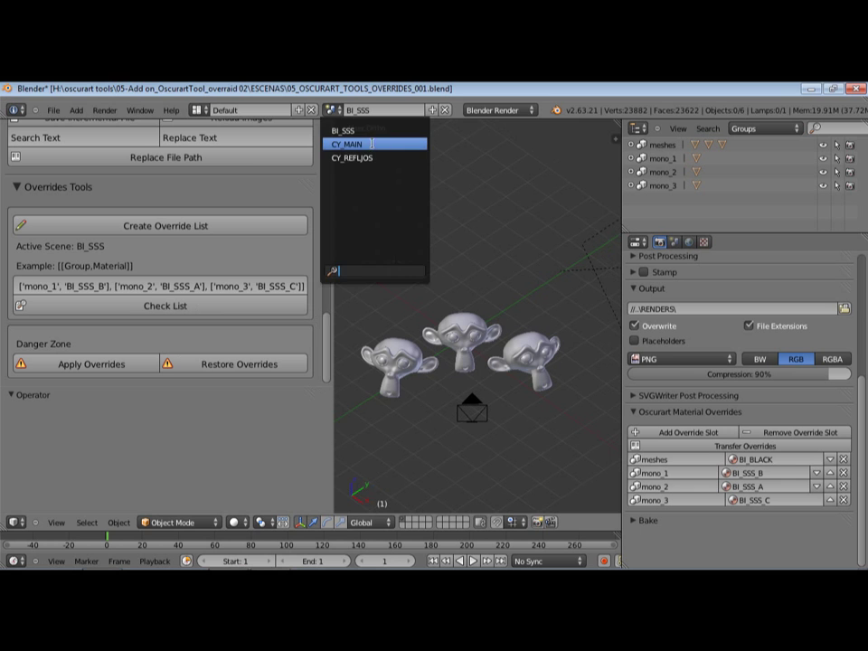
click(483, 146)
click(433, 111)
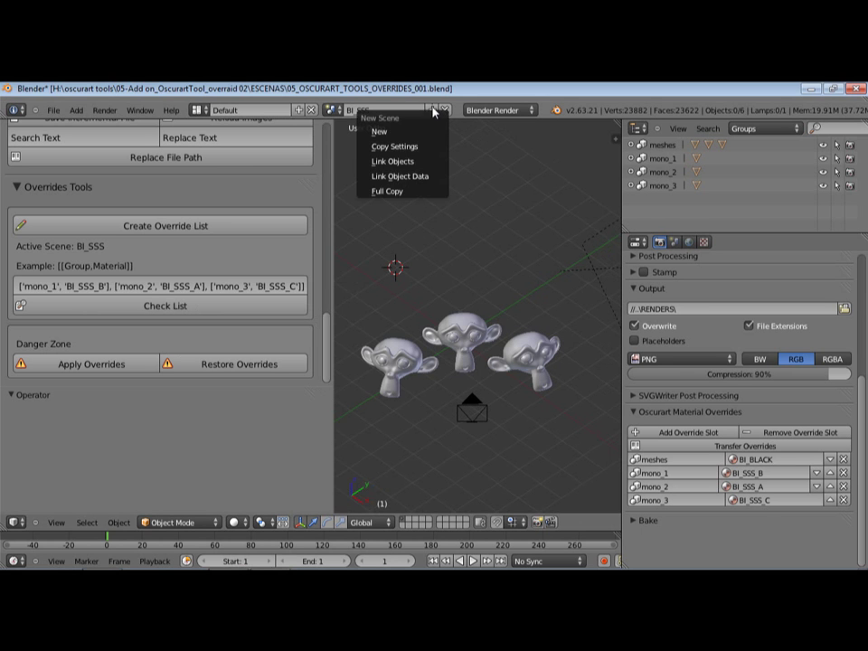
click(332, 111)
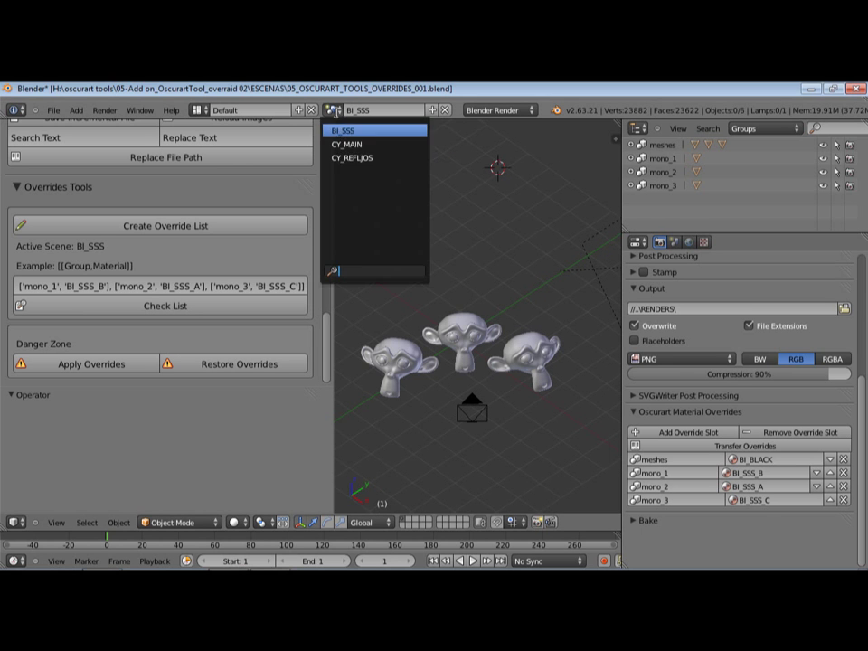
click(356, 159)
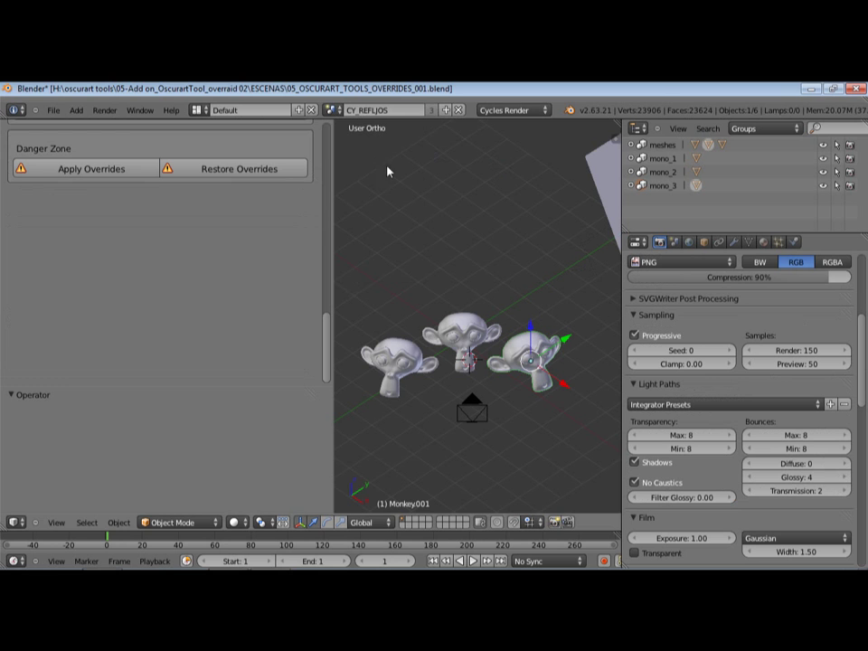
Examine CY_REFLJOS's override list and the group choices of its meshes slot in Oscurart Material Overrides.
drag(336, 343, 329, 283)
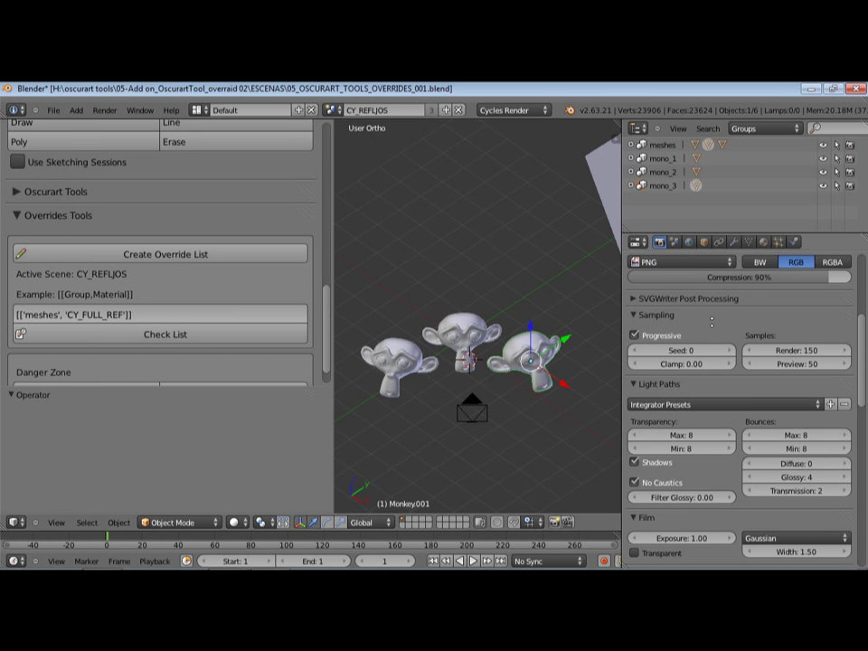
scroll(697, 330, down, 4)
scroll(697, 329, down, 2)
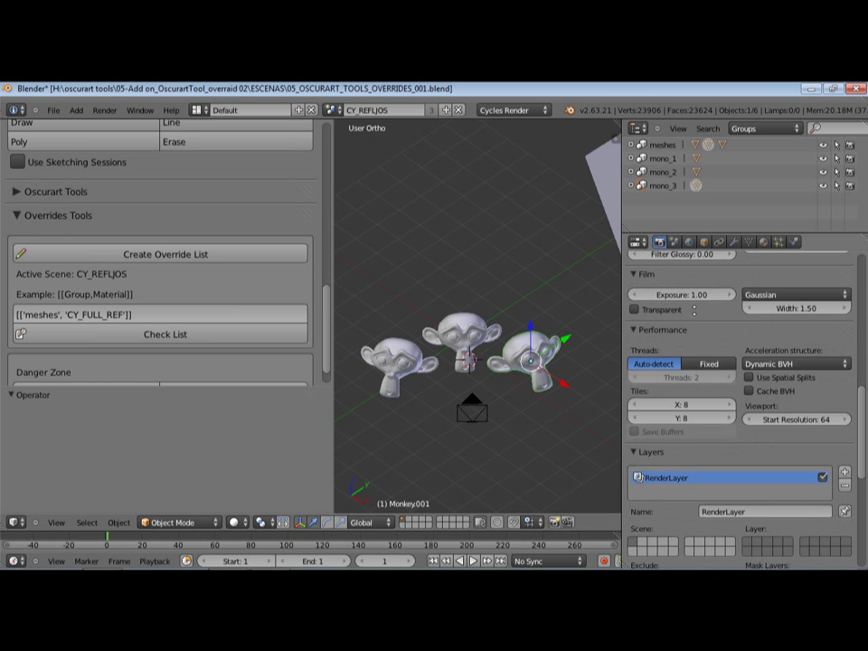
scroll(701, 298, down, 7)
scroll(692, 484, down, 2)
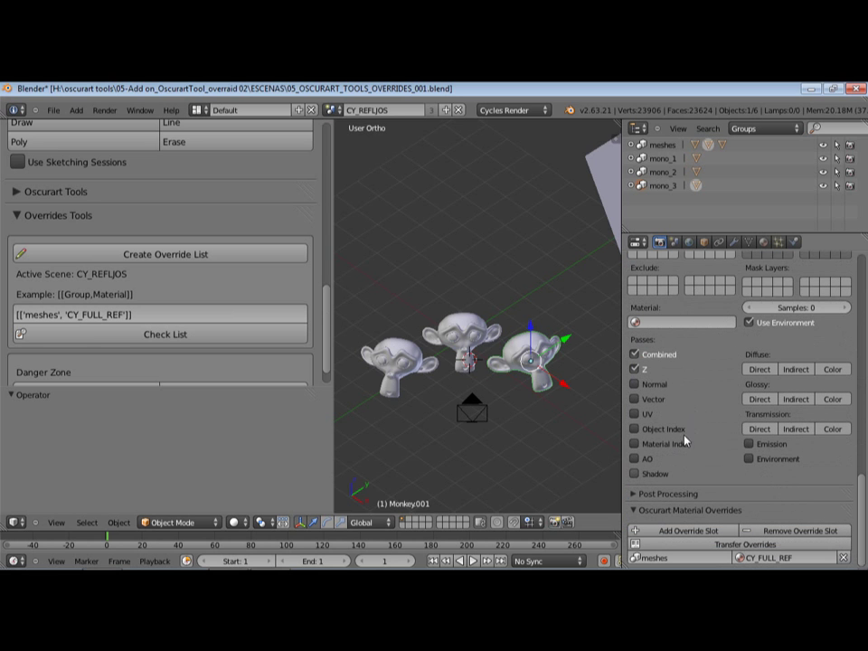
click(662, 557)
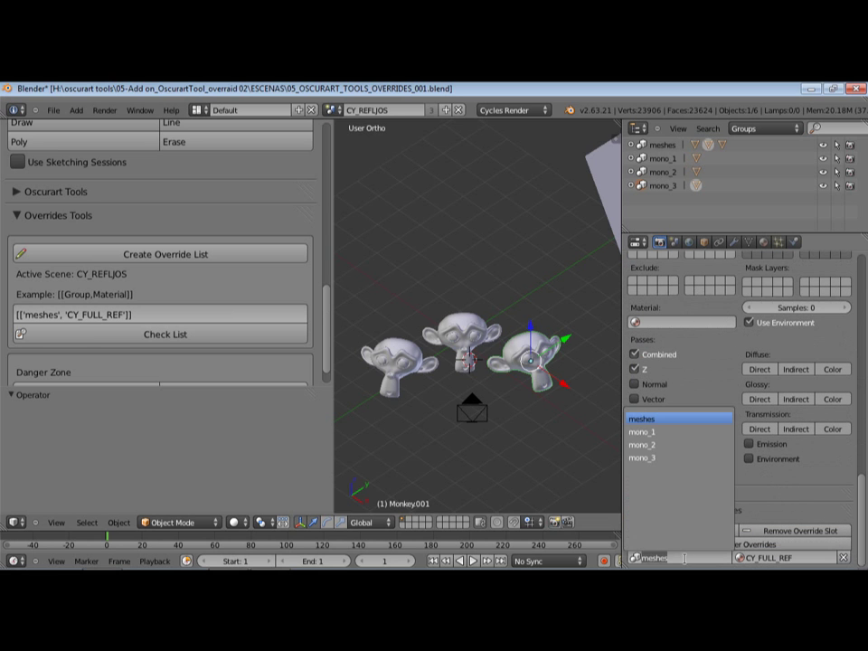
click(701, 558)
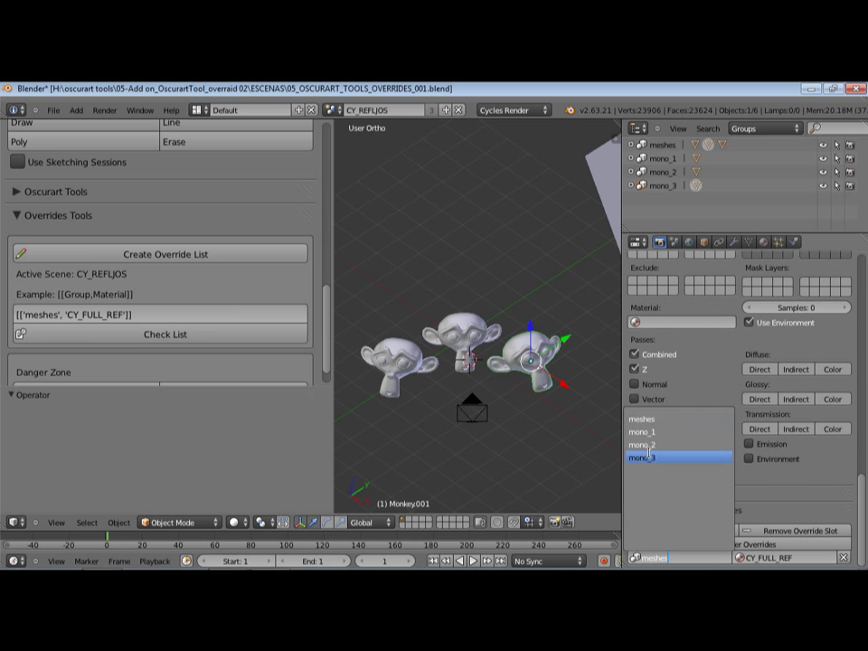
click(716, 188)
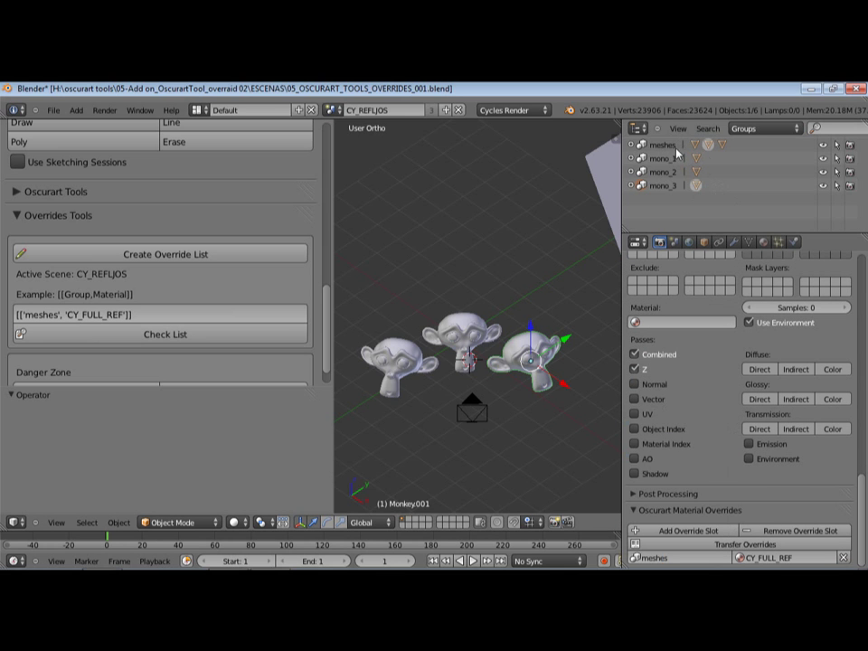
Select the monkeys of the meshes group from the group list to check which objects the override covers.
click(637, 148)
click(677, 161)
click(678, 171)
click(636, 147)
click(632, 146)
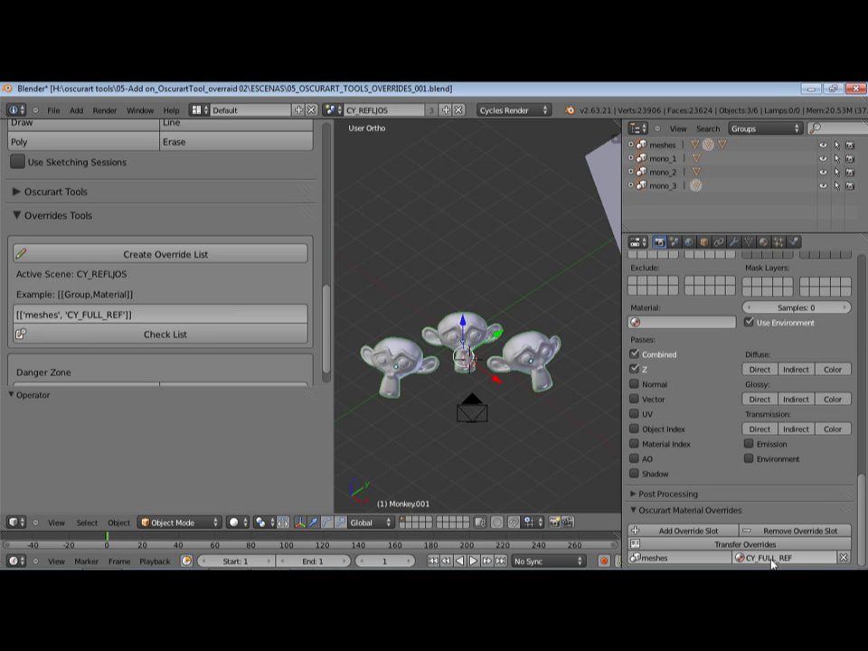
Add a plane above and behind the three monkeys in CY_REFLJOS.
middle_drag(568, 302, 528, 258)
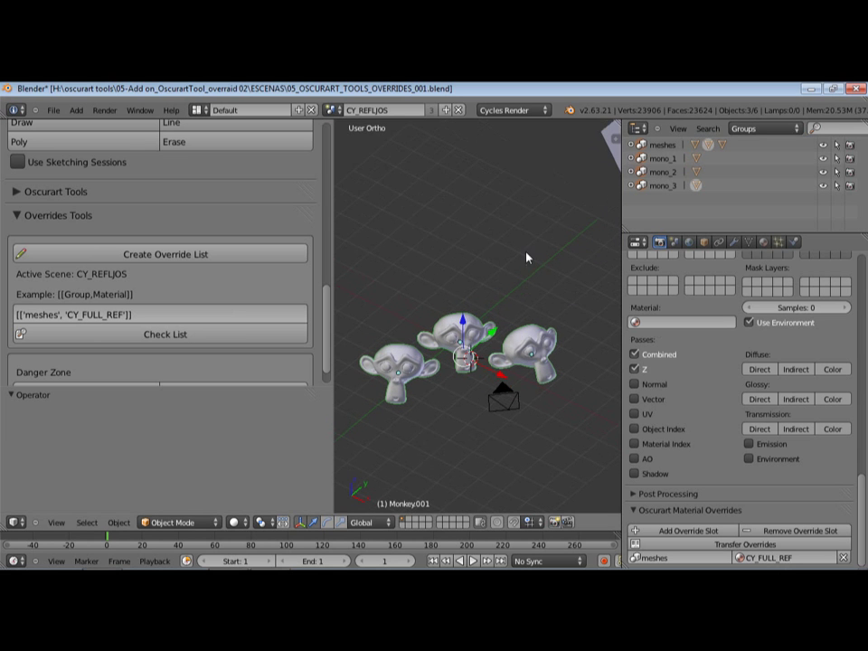
click(512, 174)
key(shift+a)
mouse_move(506, 183)
click(534, 183)
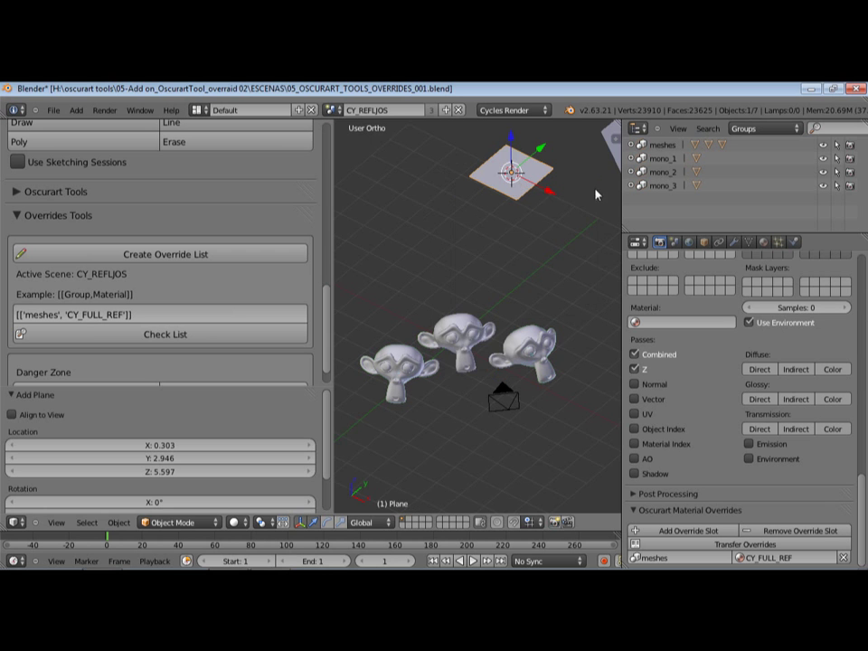
Create a material named ref on the plane with a Glass BSDF surface and give it a fake user.
middle_drag(564, 215, 575, 188)
click(760, 243)
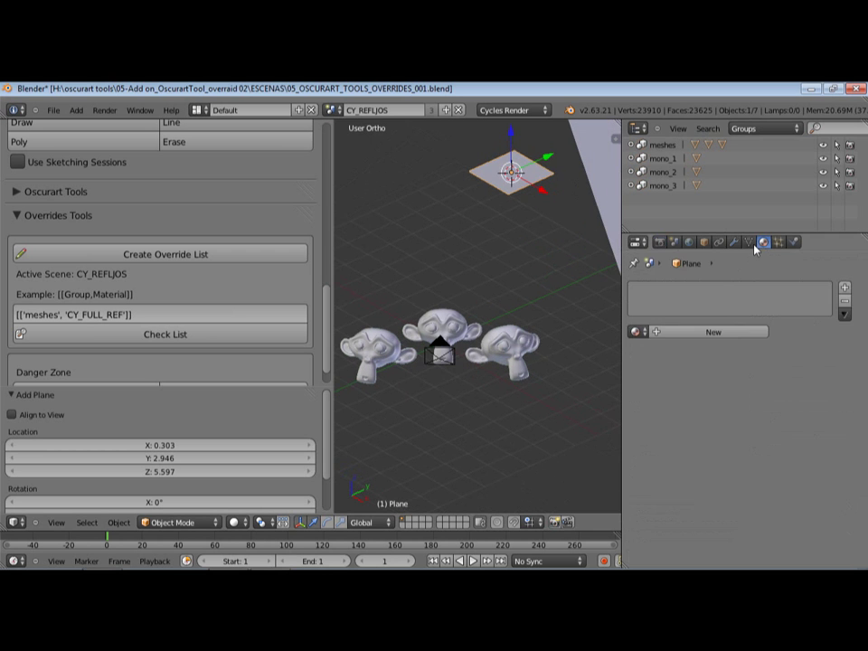
click(710, 334)
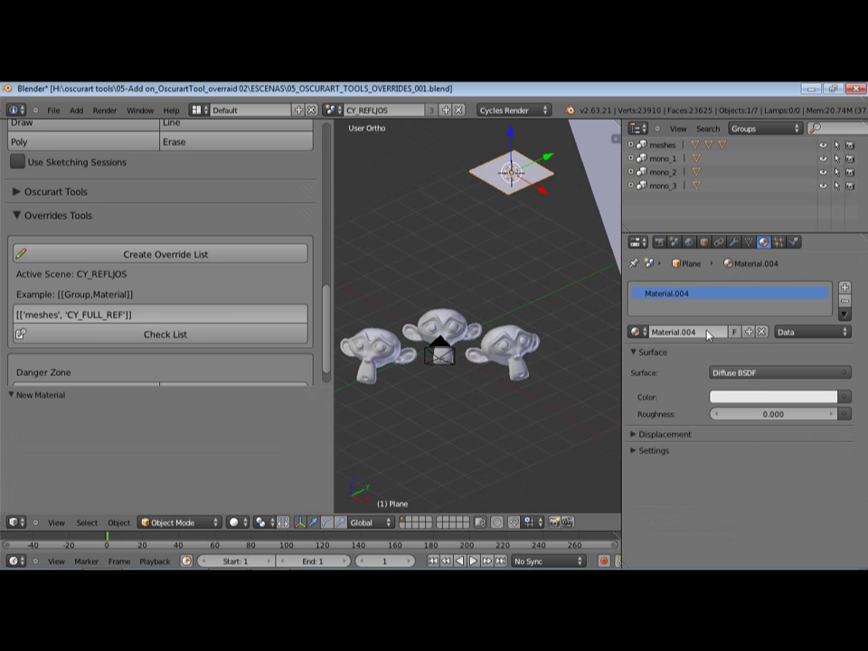
click(696, 327)
text(m)
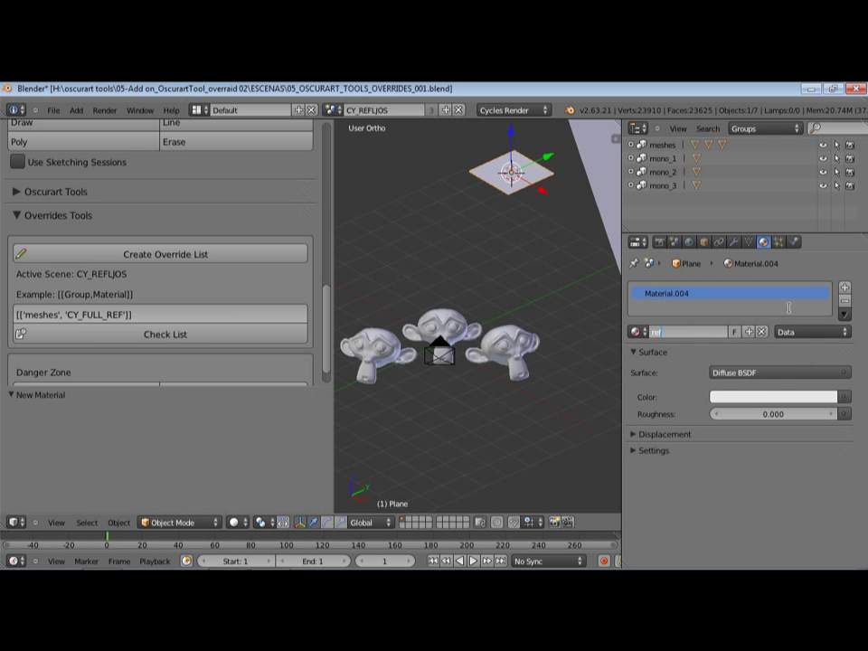
key(Return)
click(778, 373)
click(696, 446)
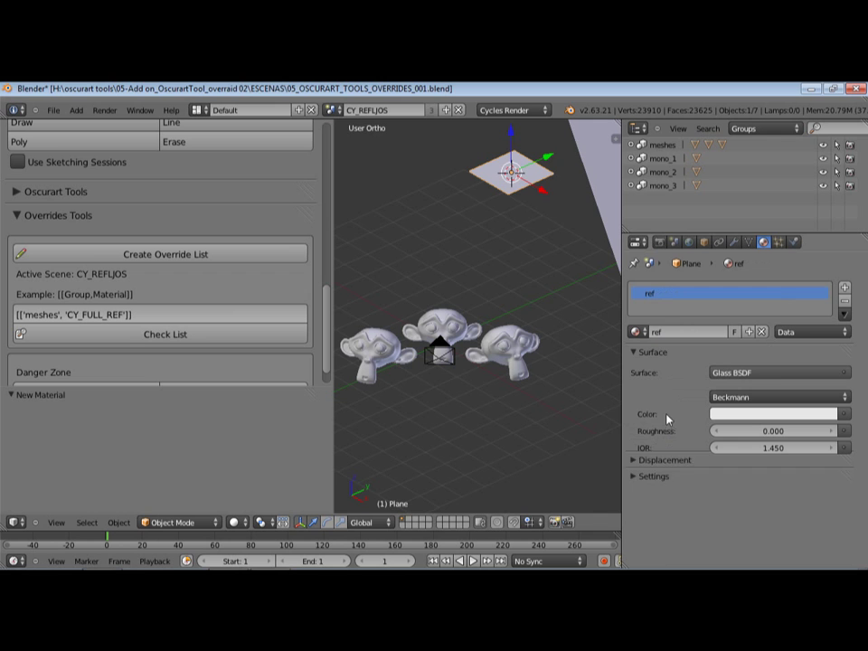
click(735, 333)
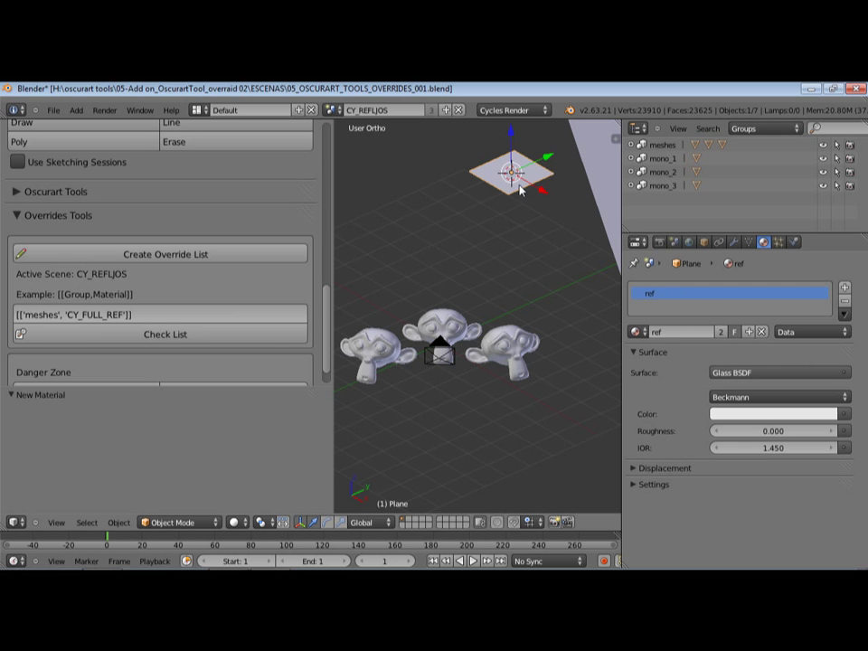
Delete the plane from CY_REFLJOS.
key(x)
click(485, 176)
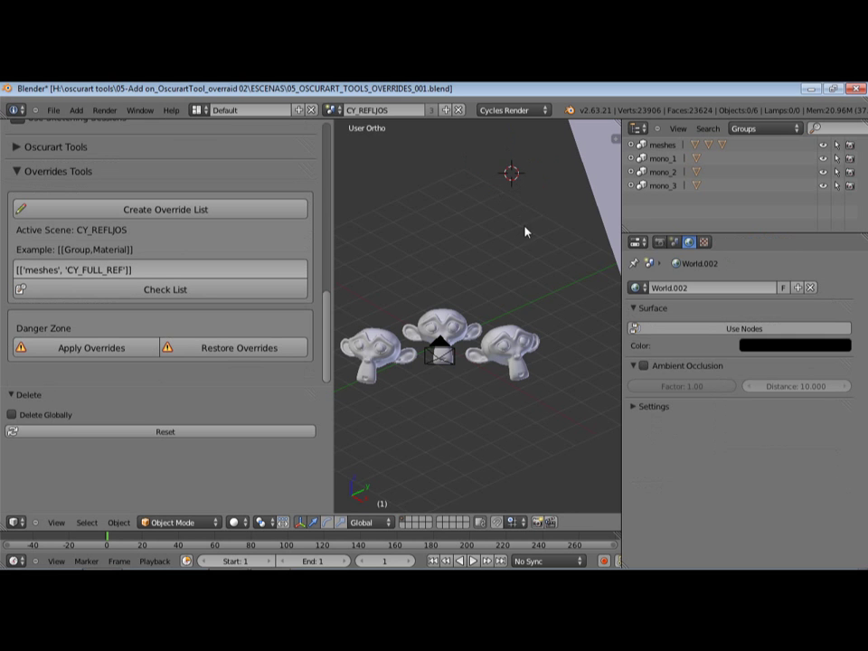
middle_drag(512, 296, 504, 299)
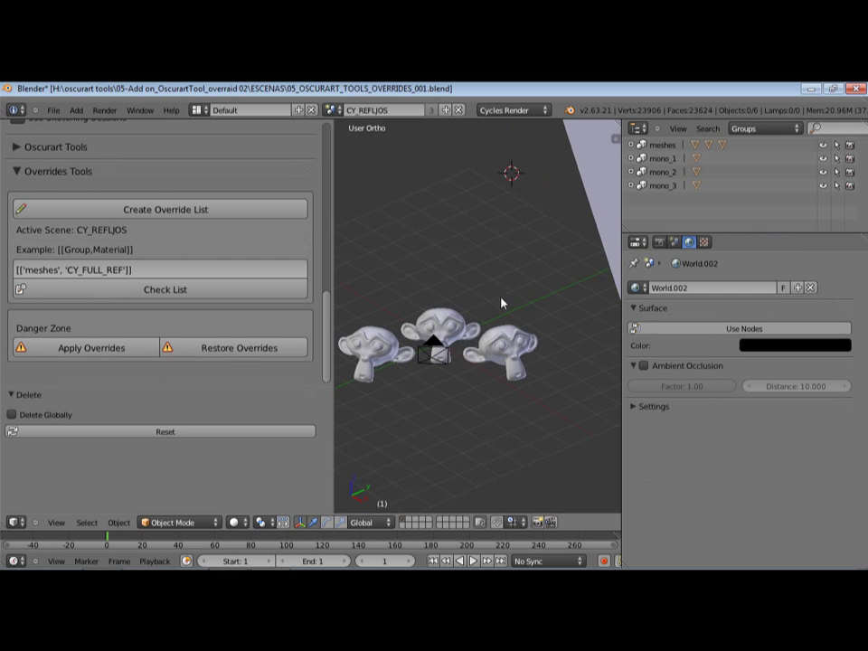
middle_drag(457, 336, 404, 244)
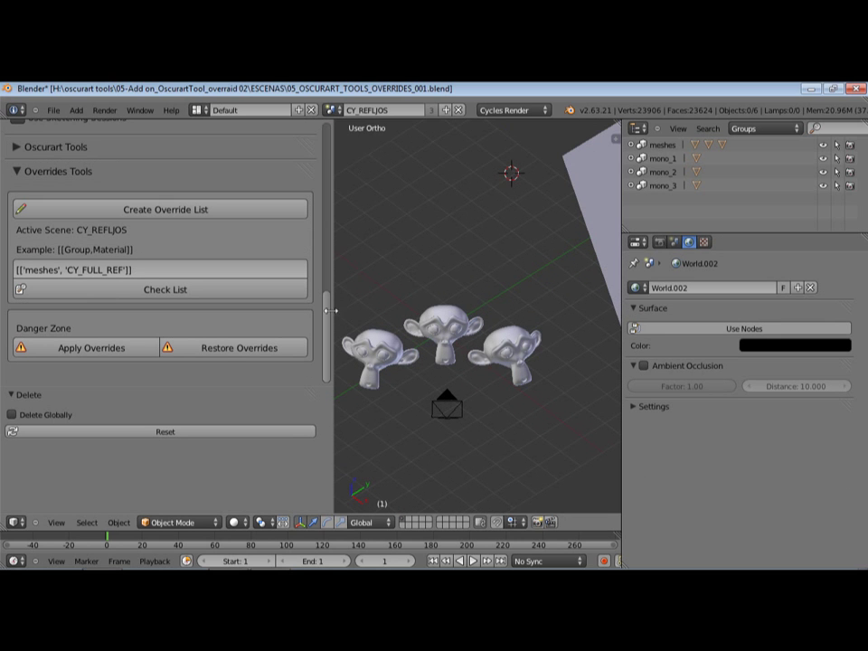
Expand Oscurart Tools and display its Render Tools for CY_REFLJOS.
mouse_move(330, 313)
mouse_down()
mouse_move(328, 166)
mouse_move(332, 339)
mouse_move(331, 287)
mouse_move(329, 315)
mouse_up()
click(19, 275)
drag(332, 267, 329, 312)
click(231, 273)
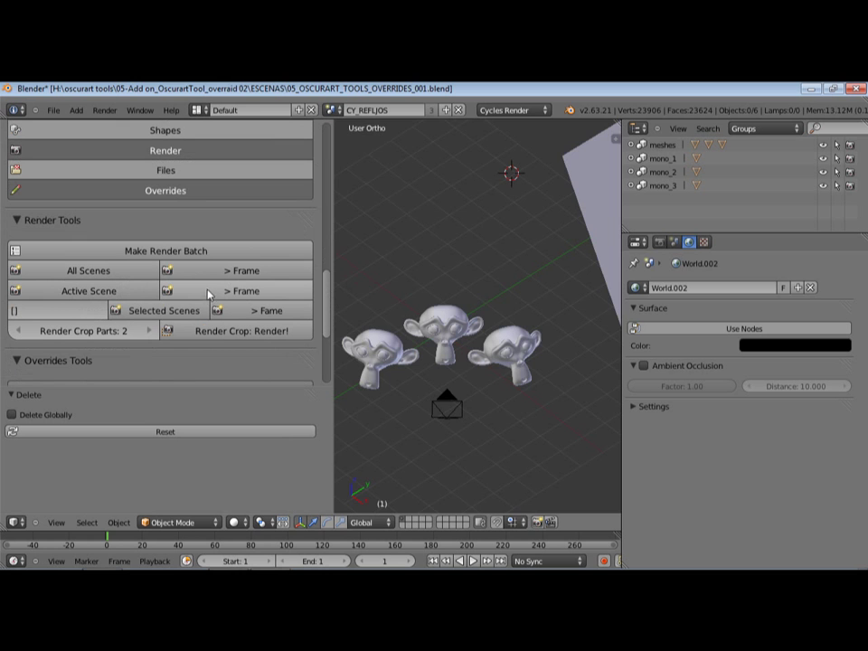
Create a new scene from CY_REFLJOS using Link Objects.
middle_drag(500, 320, 518, 314)
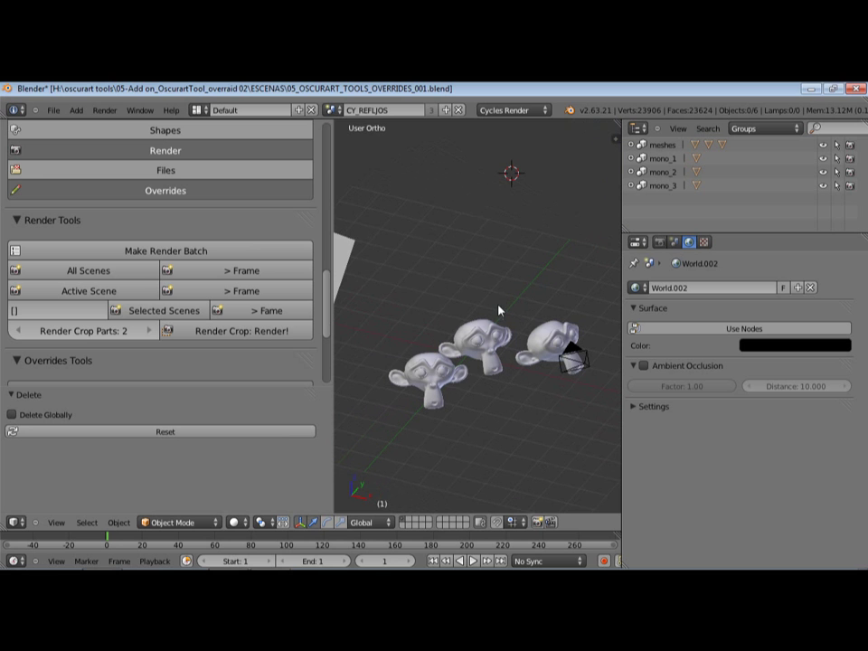
middle_drag(492, 310, 445, 262)
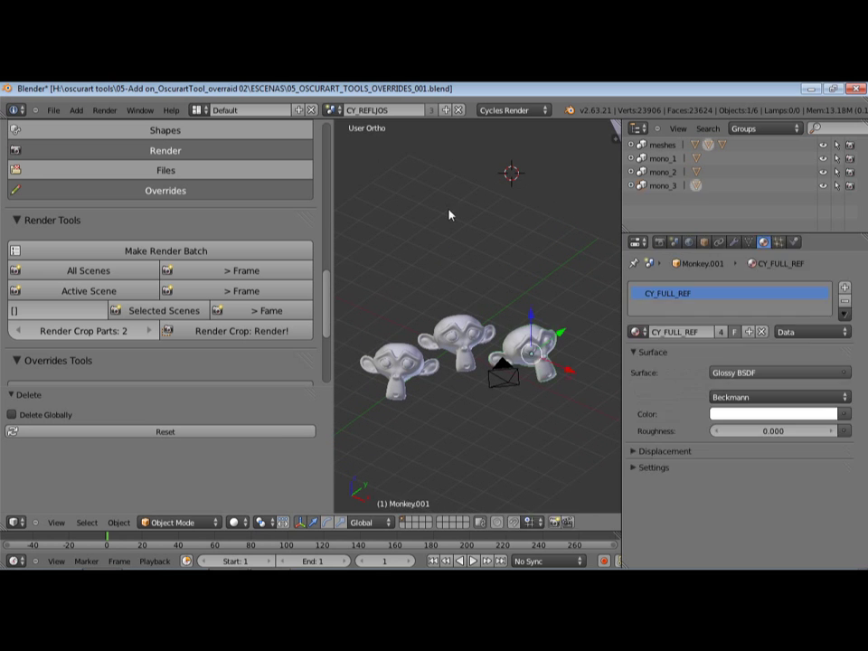
click(445, 112)
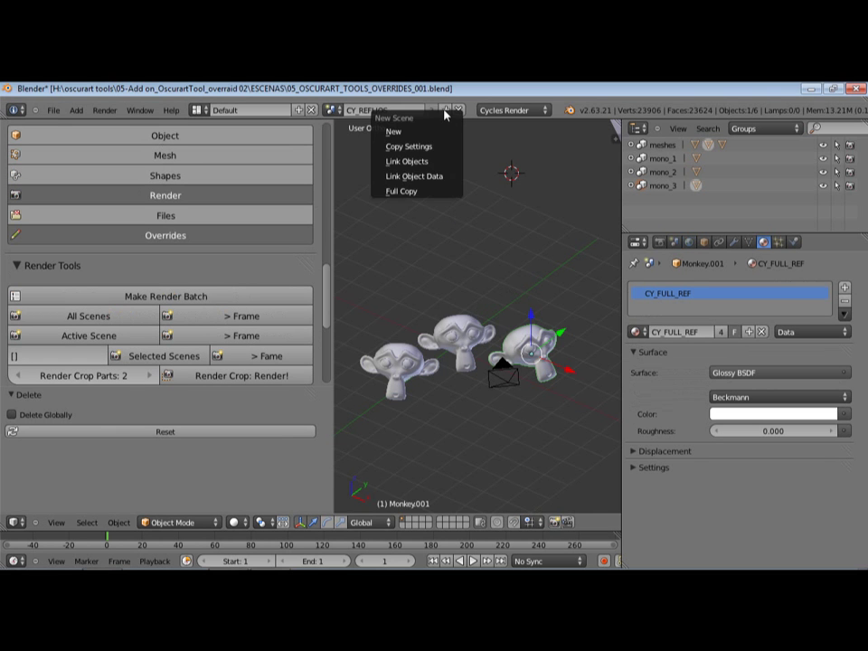
click(425, 161)
middle_drag(467, 341, 462, 338)
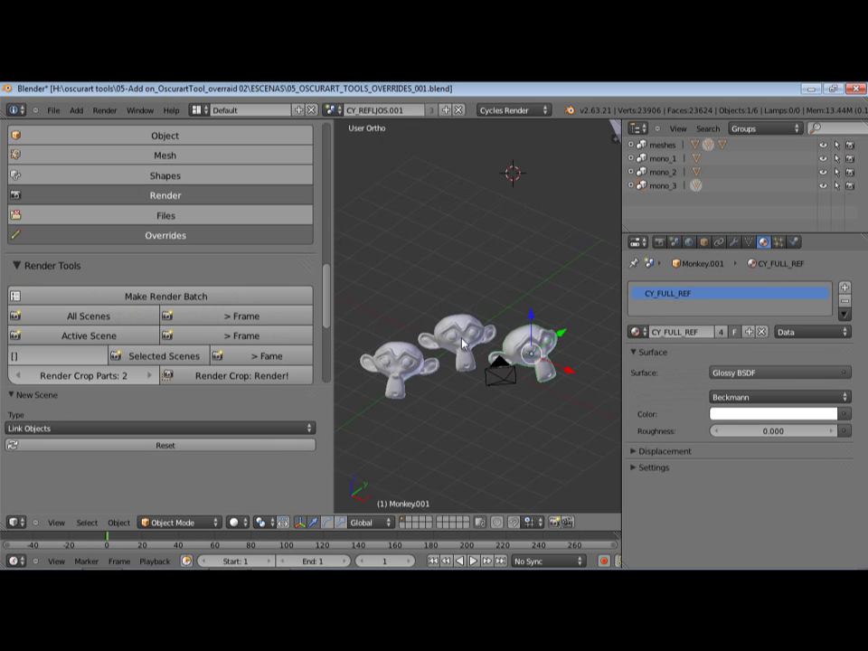
middle_drag(545, 361, 518, 360)
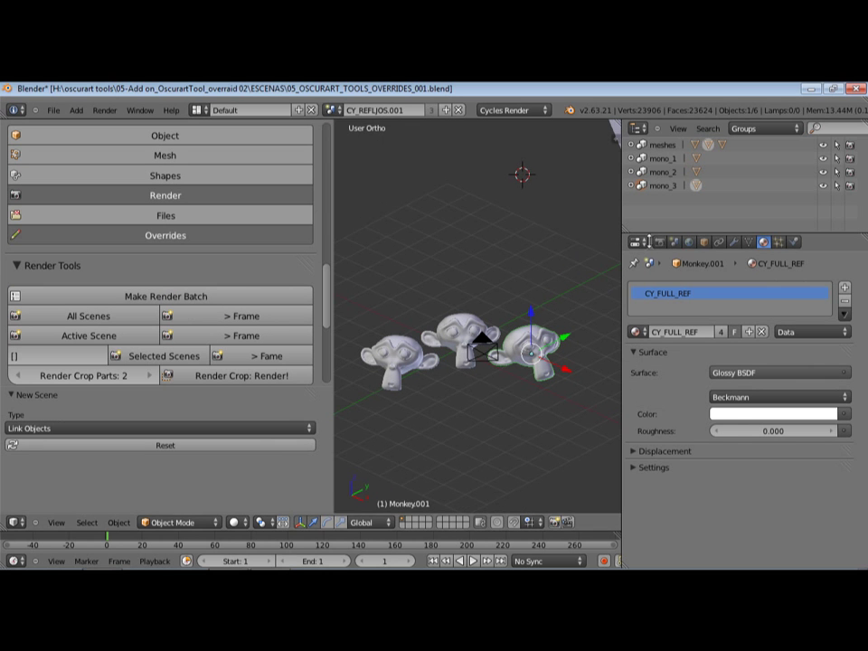
Look through the materials available for Monkey.001 without changing its assignment, and toggle the selection of all objects.
click(637, 332)
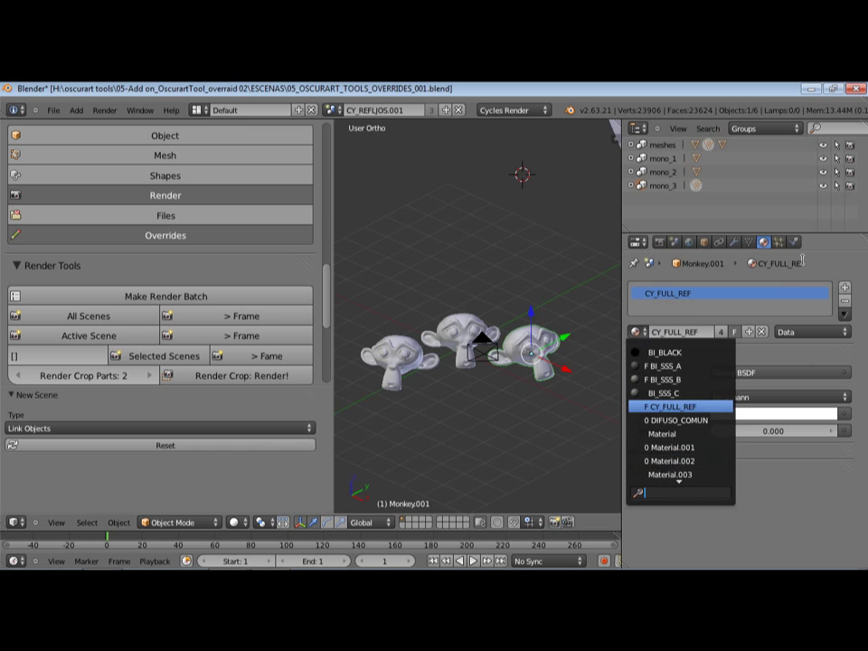
click(514, 244)
key(a)
key(a)
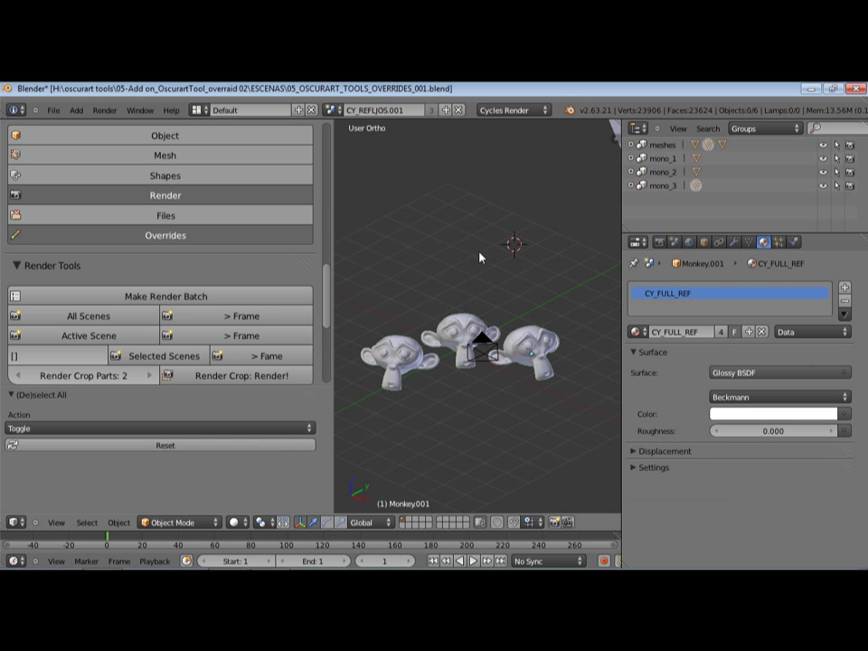
Add a cube above the monkeys, create a new material on it and unlink the material from its slot.
click(481, 251)
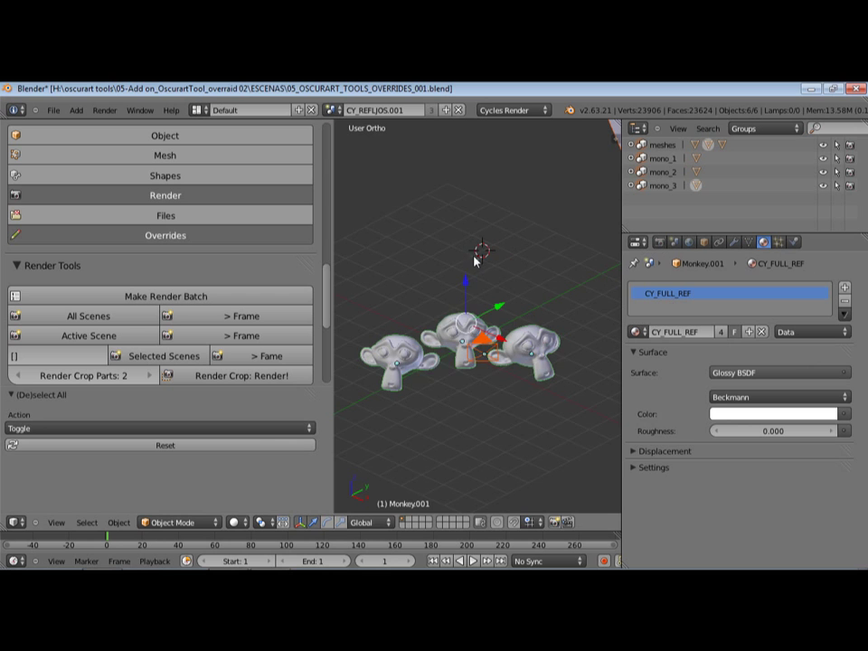
key(shift+a)
mouse_move(475, 257)
click(503, 267)
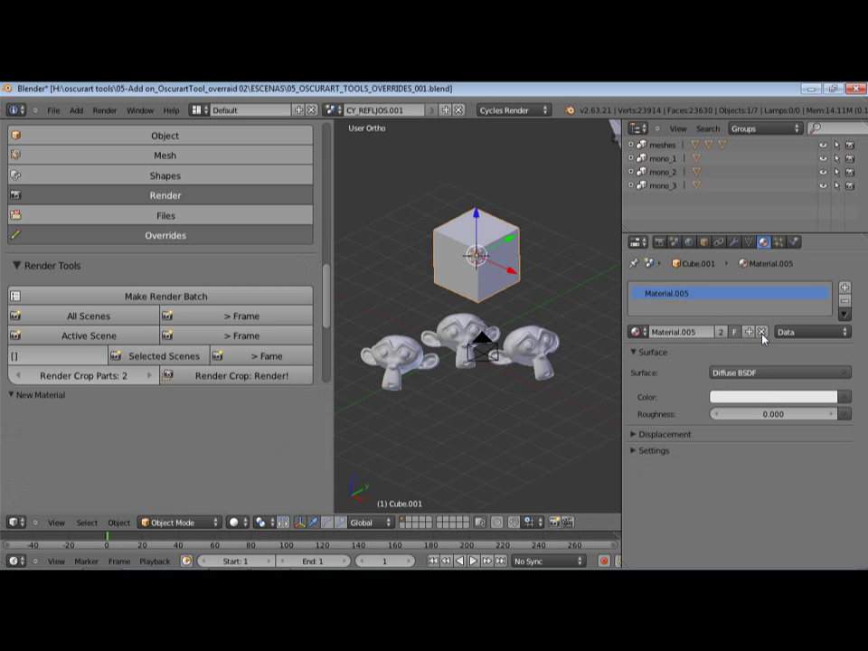
click(748, 332)
click(763, 332)
Add two empty material slots to the cube and remove both again.
click(845, 289)
click(845, 289)
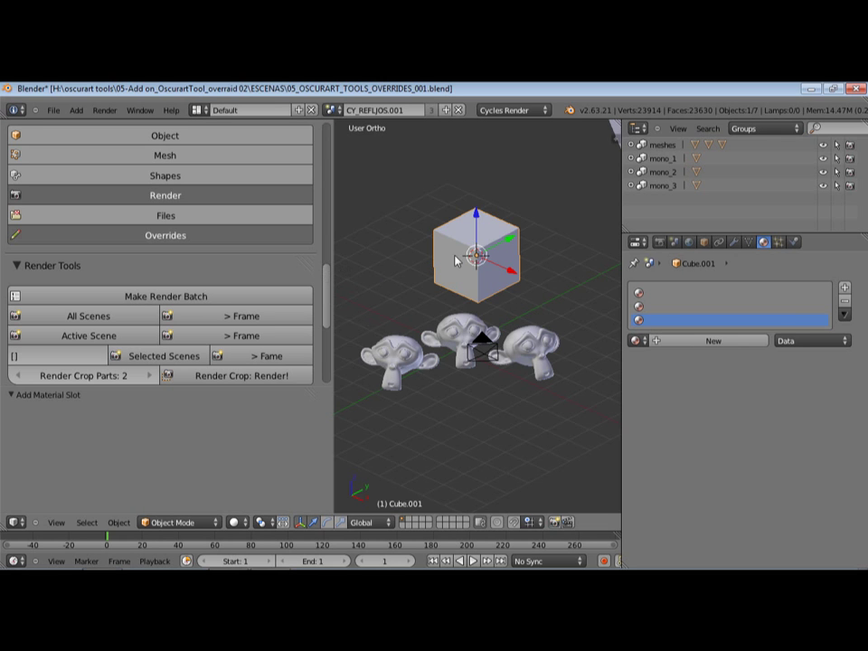
click(844, 302)
click(844, 302)
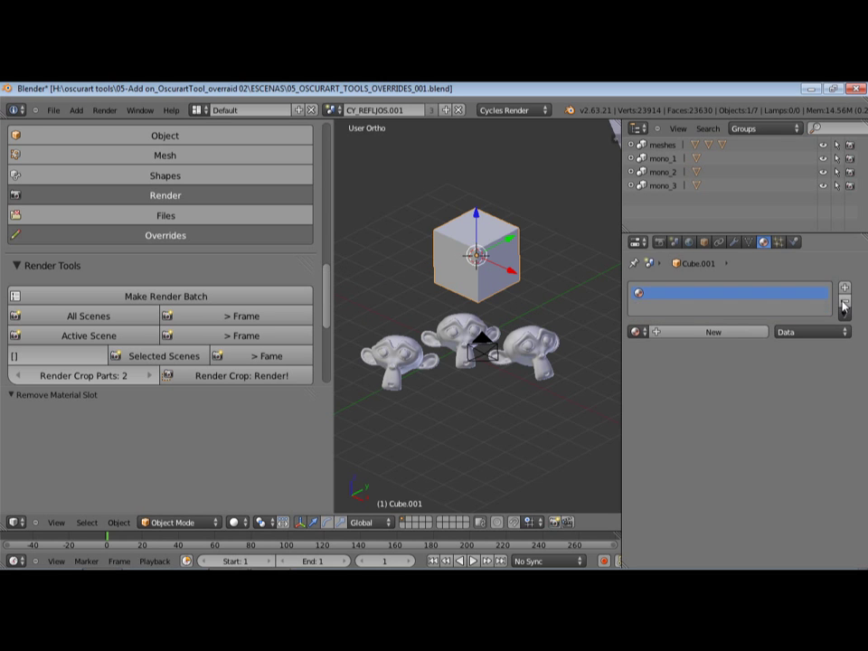
Remove the cube's remaining material slot, and add and remove one more empty slot.
click(844, 302)
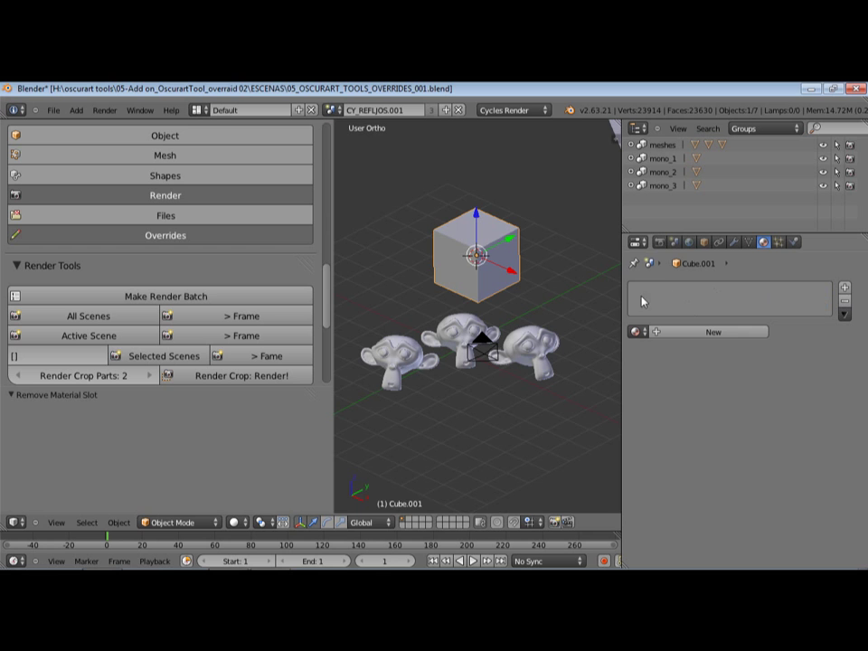
drag(327, 295, 329, 324)
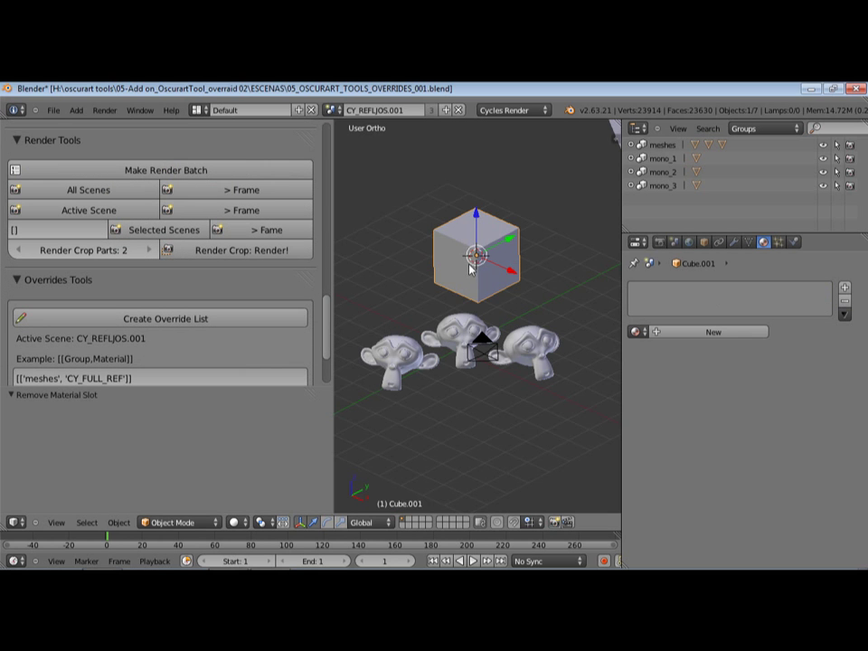
middle_drag(506, 238, 462, 280)
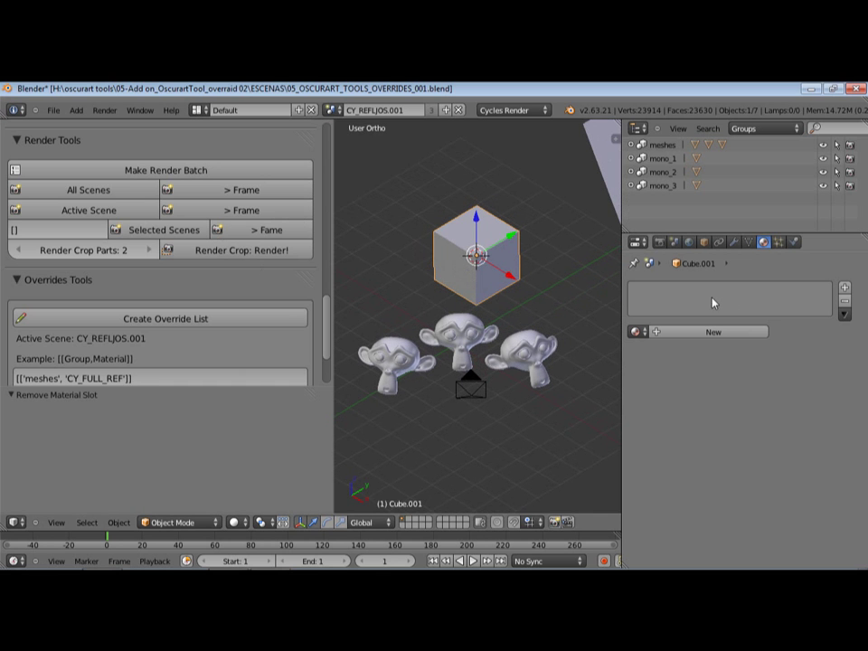
click(844, 287)
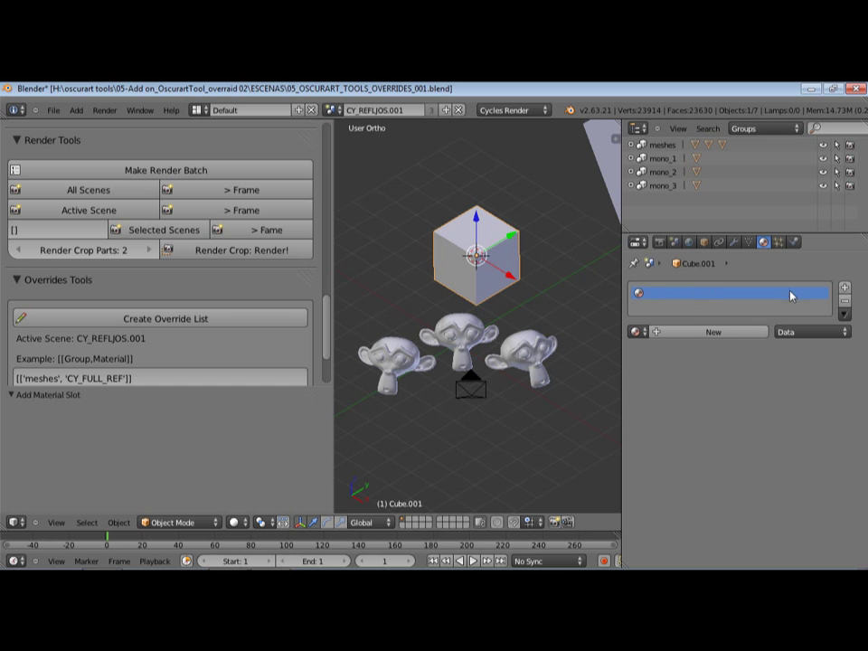
click(845, 301)
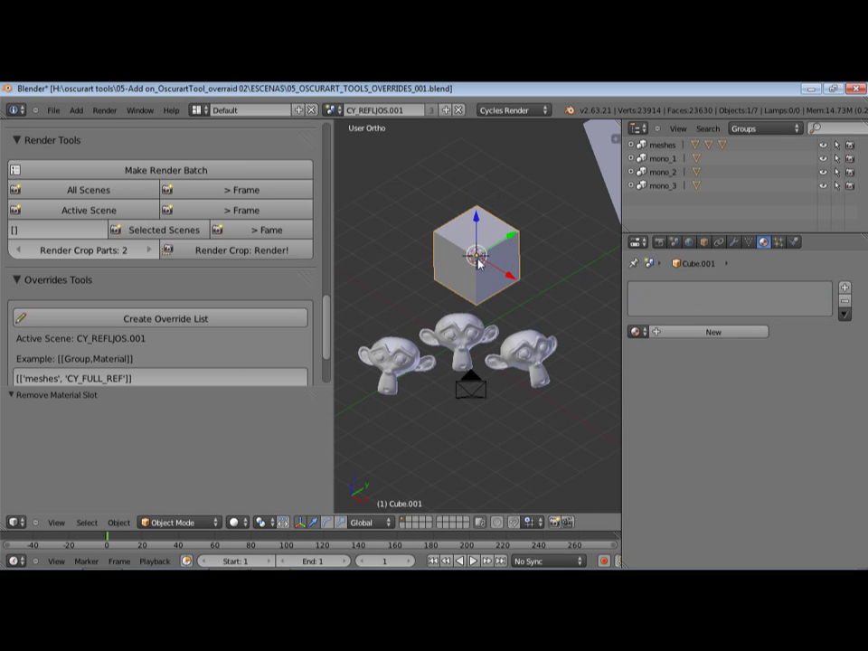
Add three material slots to the cube and create a new material in the first slot.
click(846, 289)
click(846, 288)
click(846, 288)
click(652, 294)
click(672, 341)
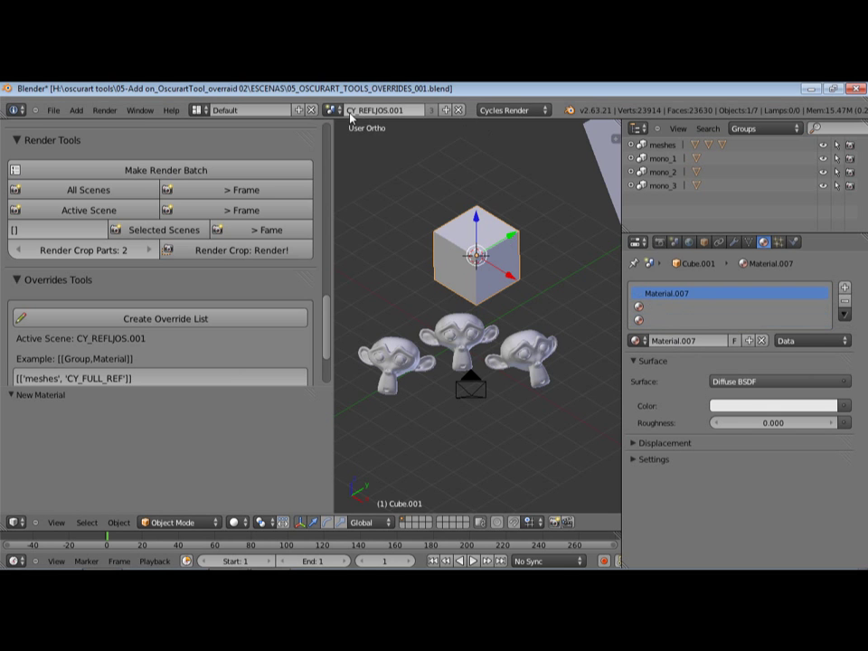
Switch the scene's render engine to Blender Render and rename the scene BI_RGB_MASC.
click(503, 111)
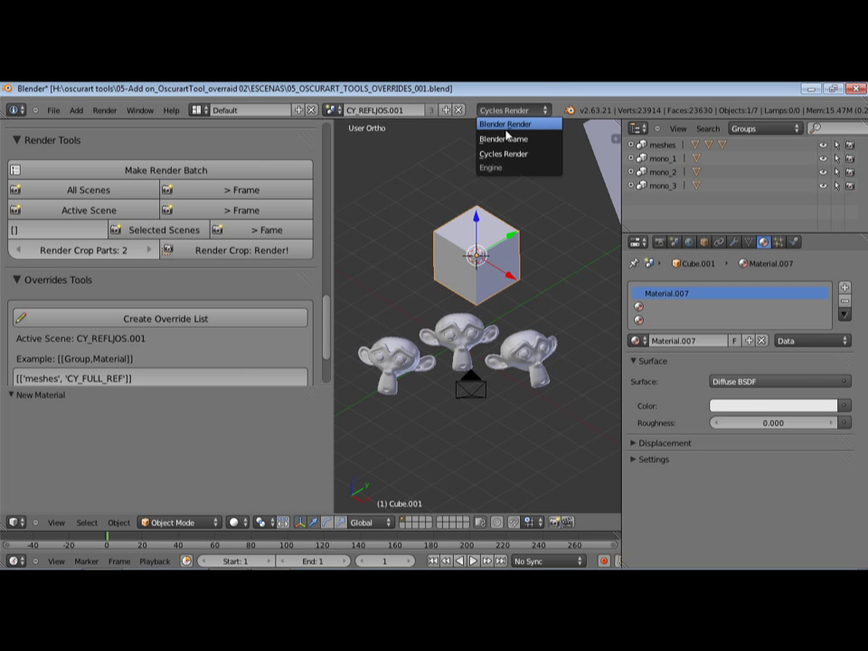
click(505, 124)
click(375, 110)
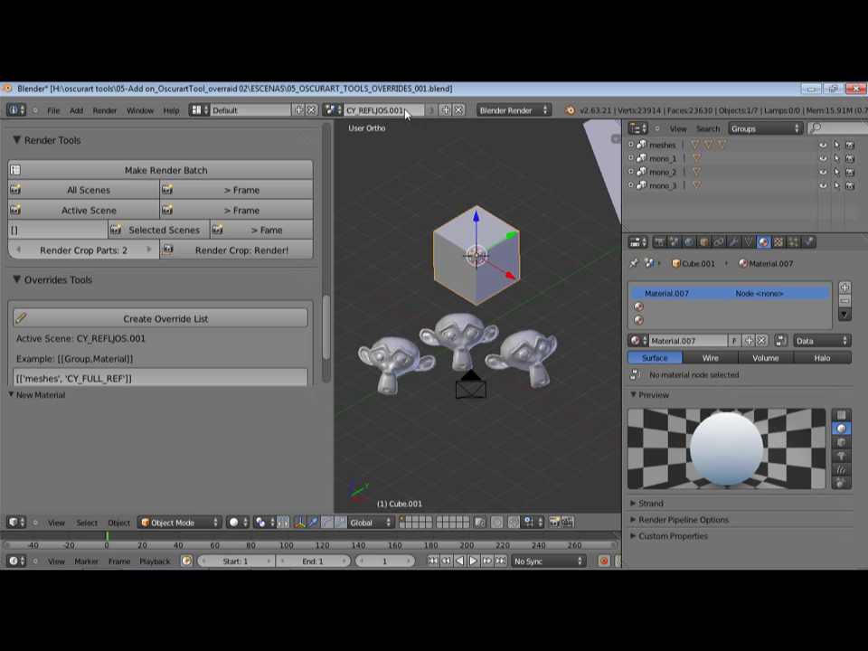
text(BL_RGB_MASC)
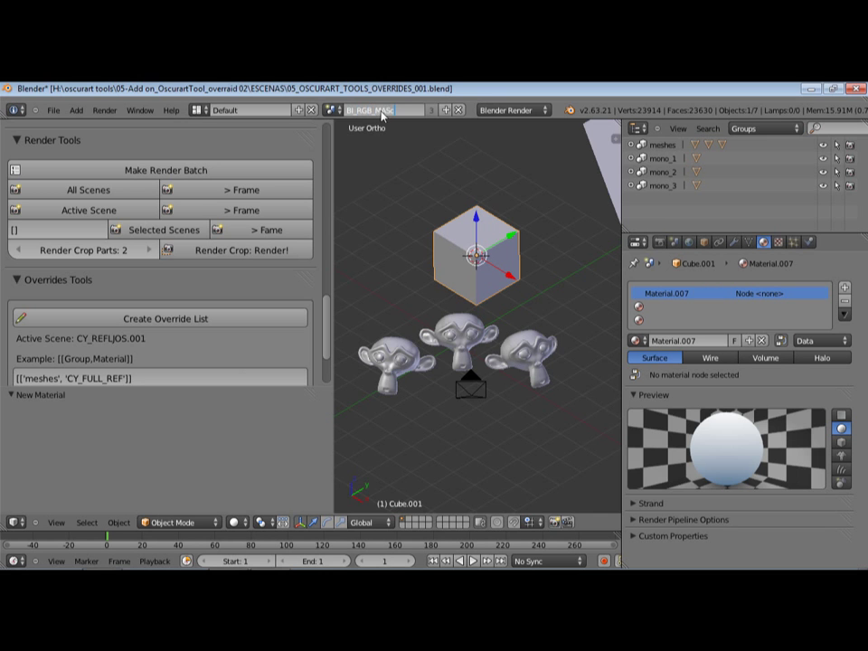
key(Return)
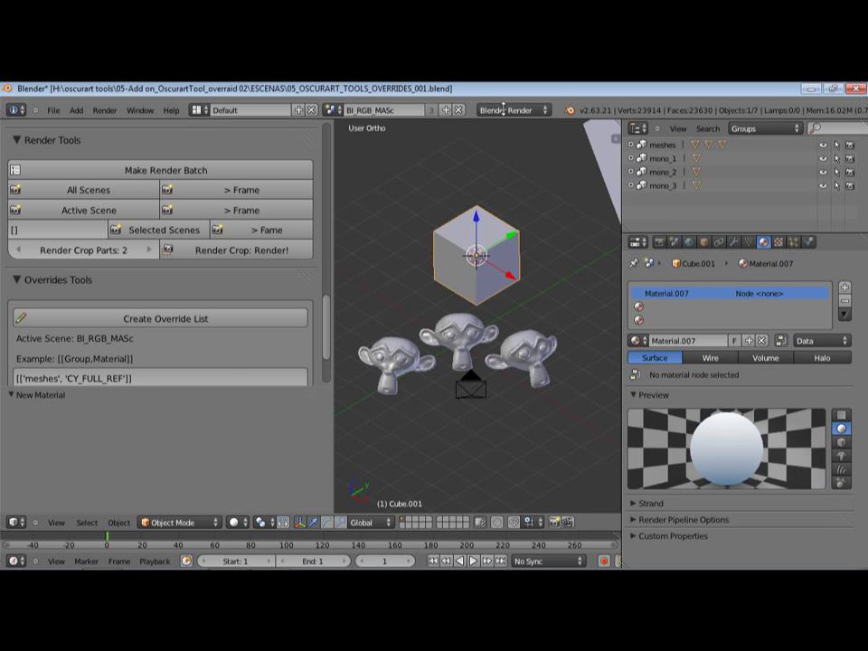
click(408, 111)
key(Return)
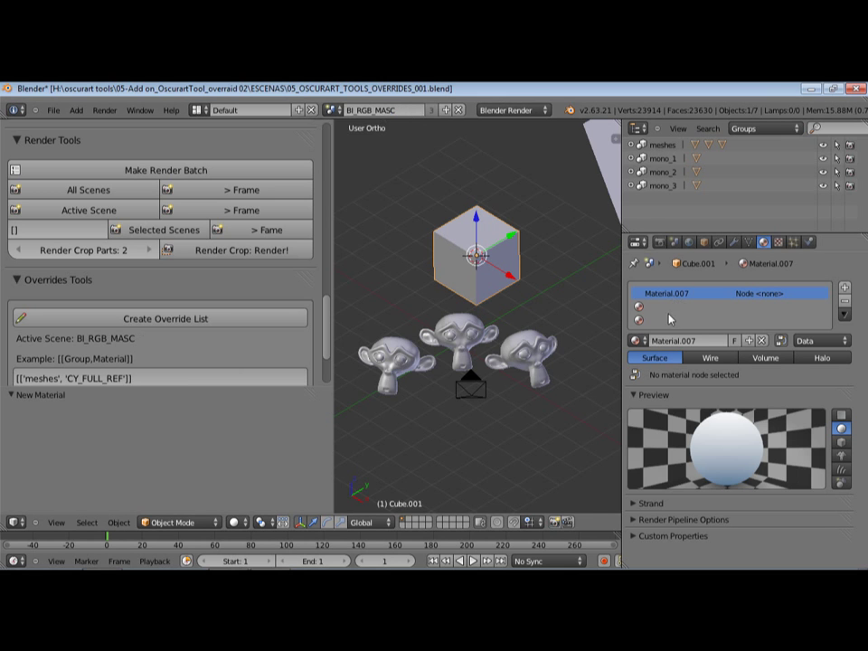
Replace the material in the cube's first slot with a new material named BI_R.
click(762, 342)
click(711, 348)
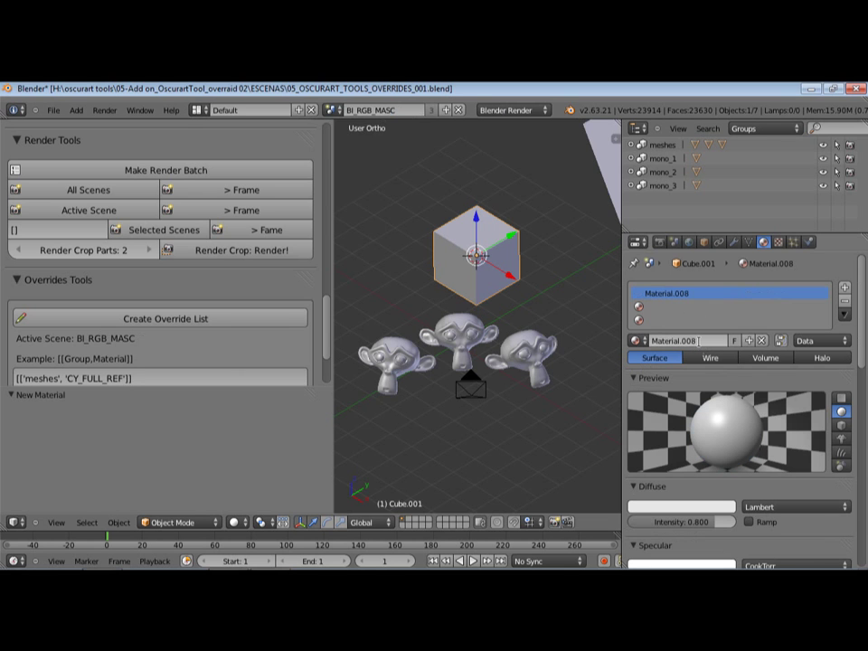
click(693, 341)
key(BackSpace)
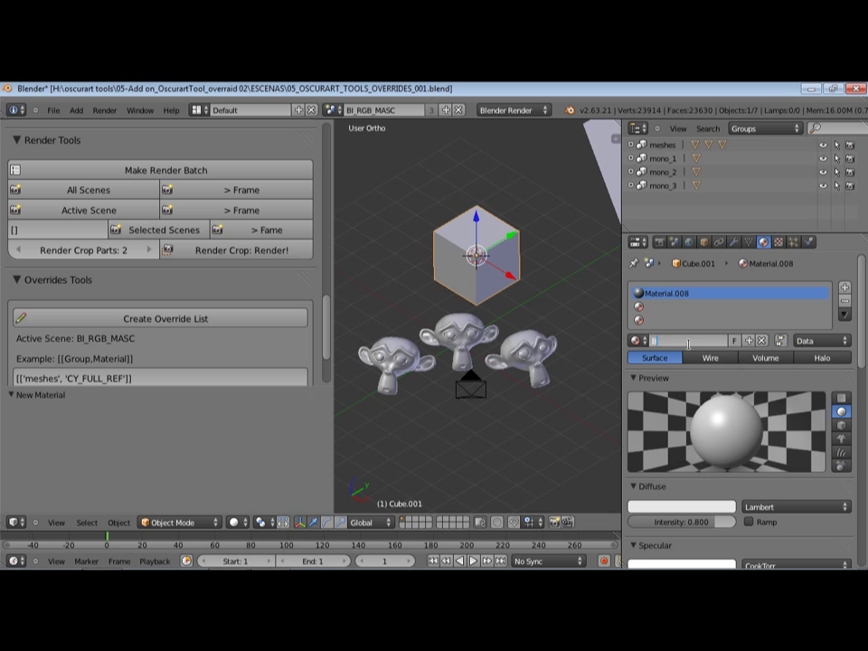
key(BackSpace)
key(BackSpace)
key(BackSpace)
key(BackSpace)
key(Return)
Make the BI_R material shadeless and set the green and blue values of its diffuse colour to 0.
scroll(747, 355, down, 5)
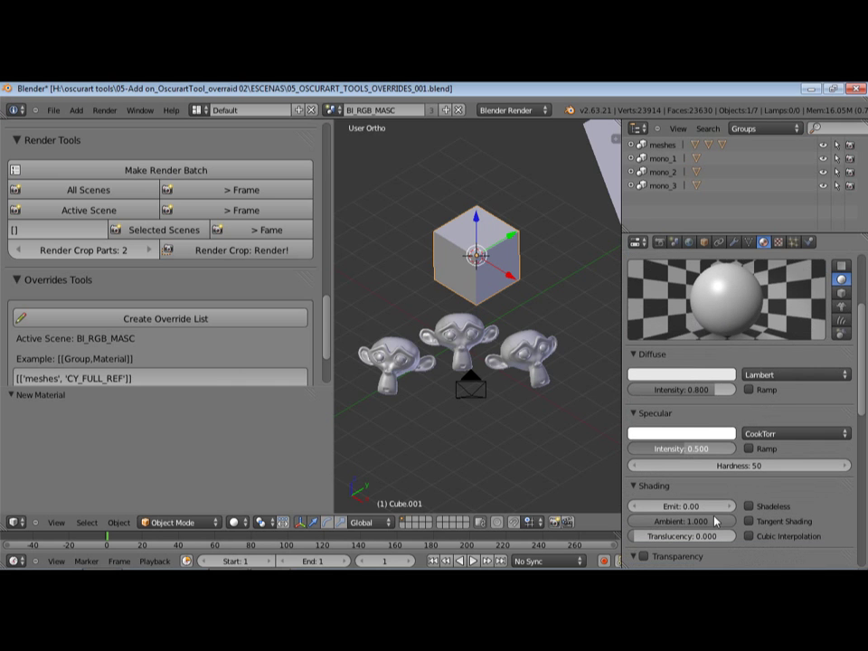
click(749, 507)
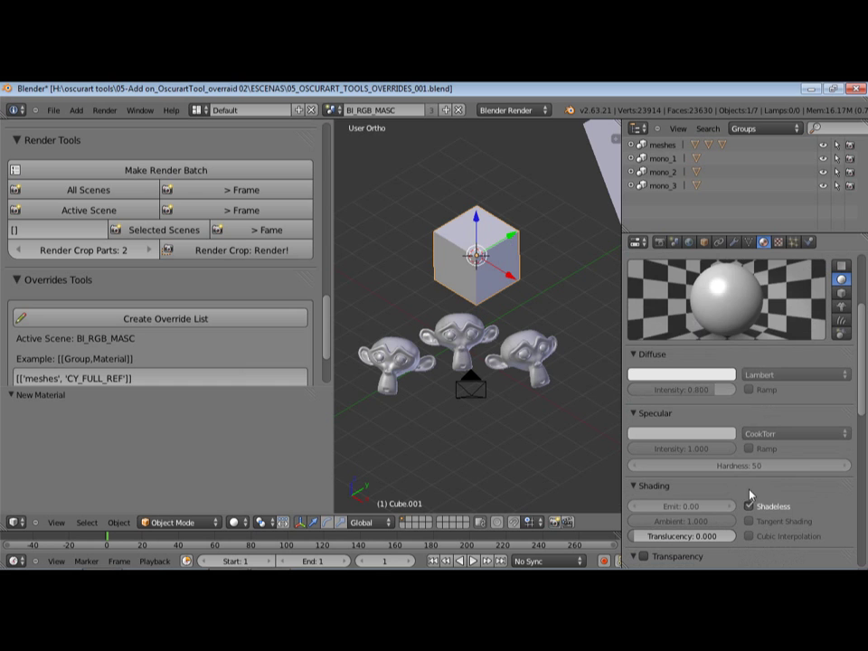
click(706, 378)
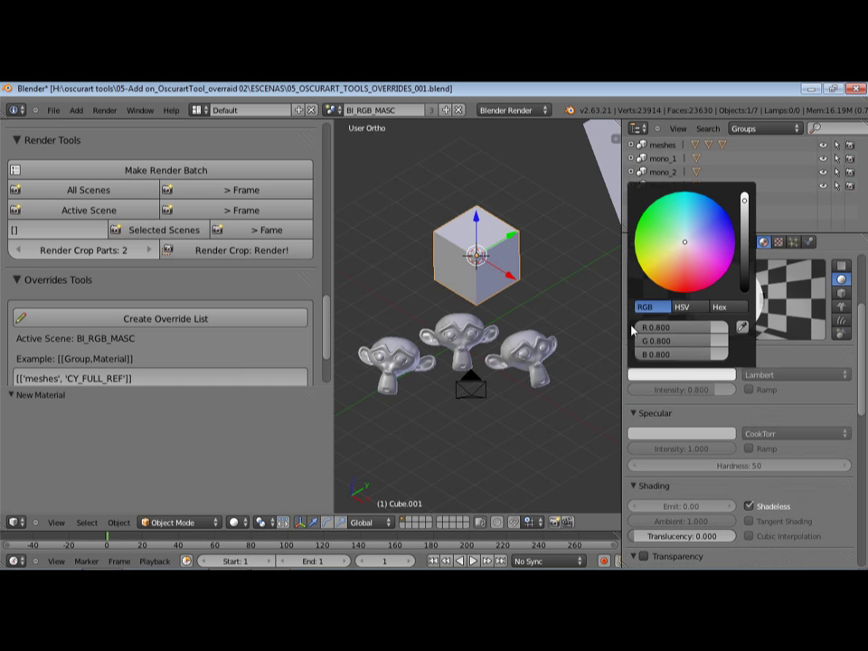
drag(542, 344, 455, 353)
drag(707, 340, 721, 345)
drag(719, 342, 620, 347)
click(675, 374)
click(668, 354)
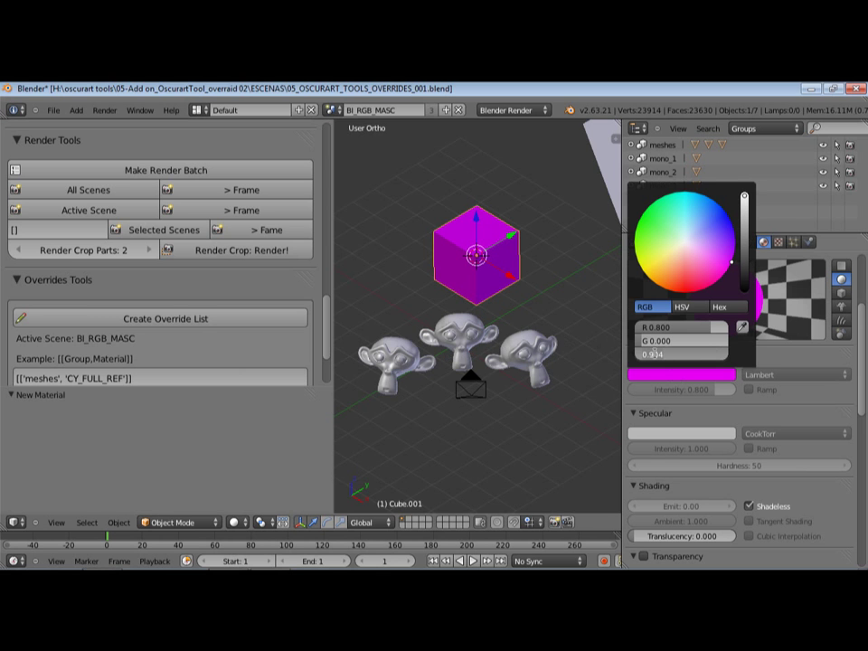
text(0)
key(Return)
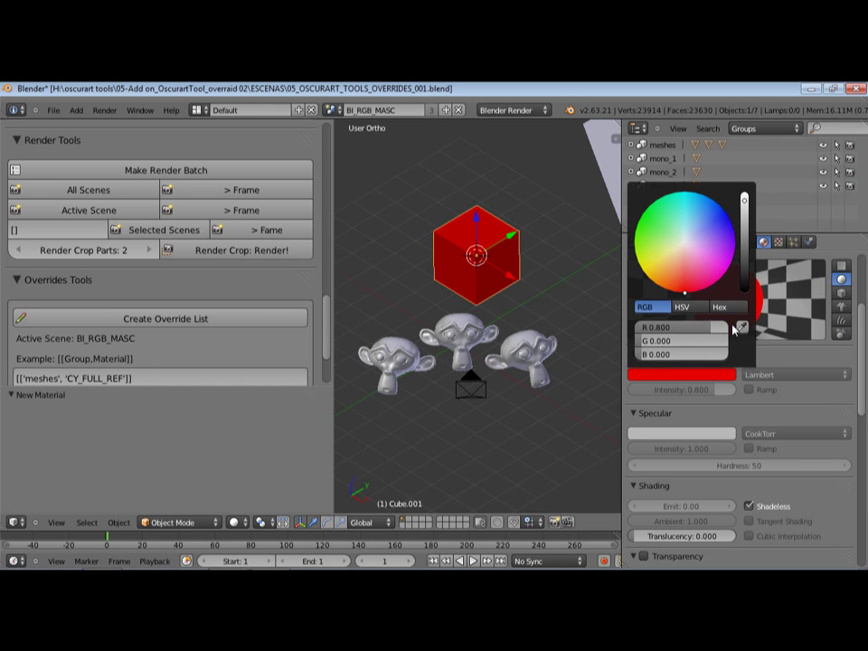
Set the red value of BI_R's diffuse colour to 1.
drag(726, 329, 722, 329)
click(685, 331)
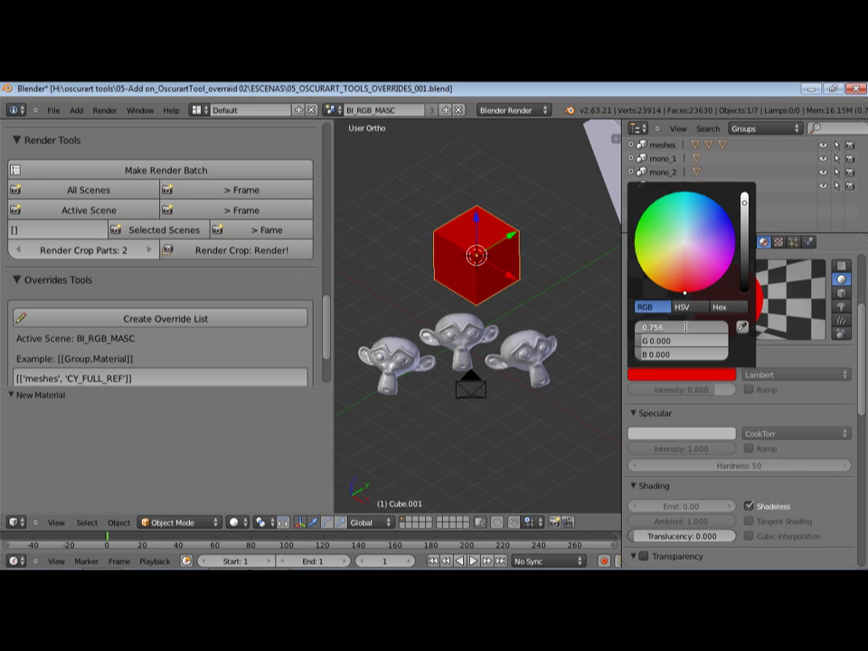
text(1)
key(Return)
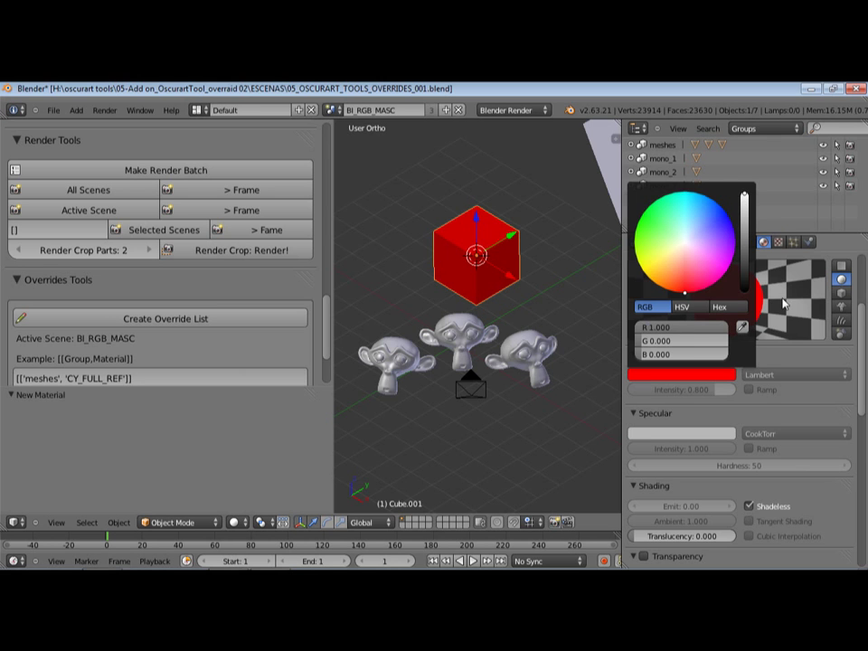
Assign BI_R to the cube's second slot, make it a single-user copy and rename the copy BI_G.
scroll(788, 300, up, 3)
scroll(674, 301, down, 3)
scroll(674, 312, up, 4)
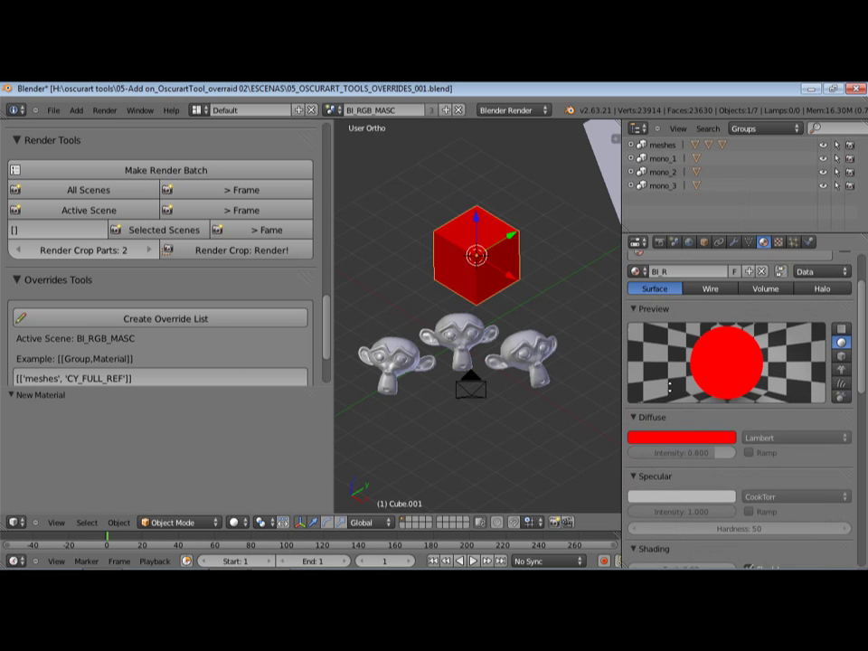
click(650, 296)
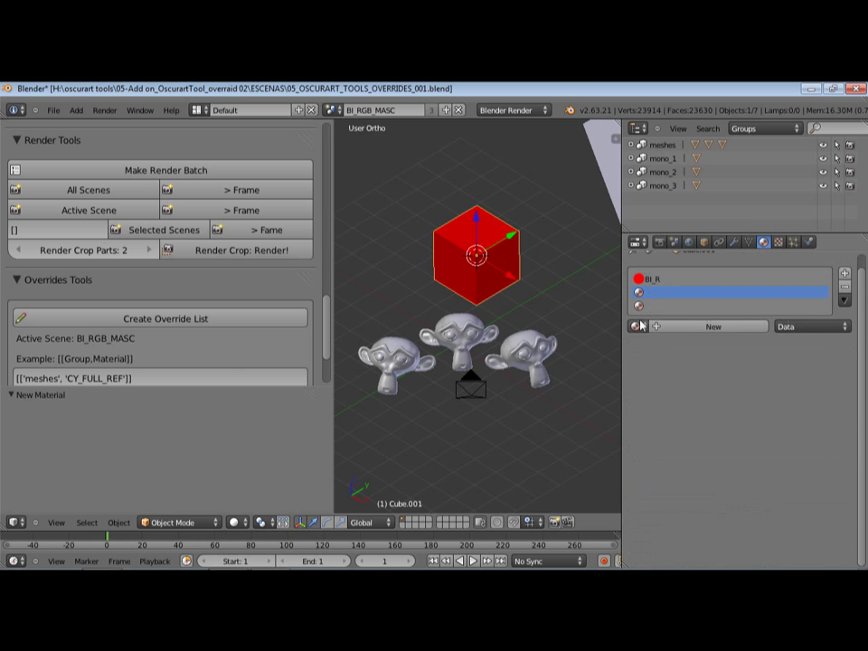
click(642, 329)
click(655, 361)
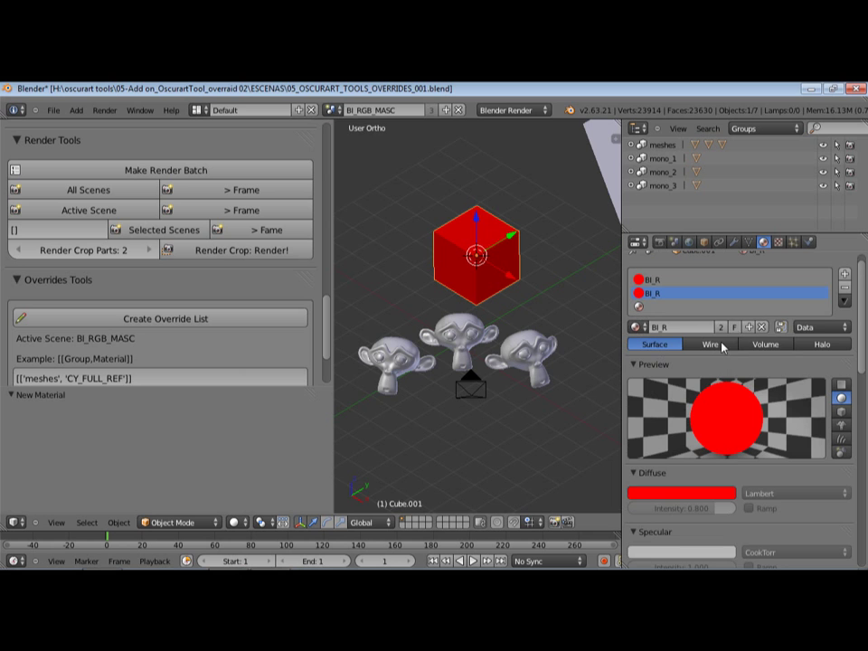
click(721, 328)
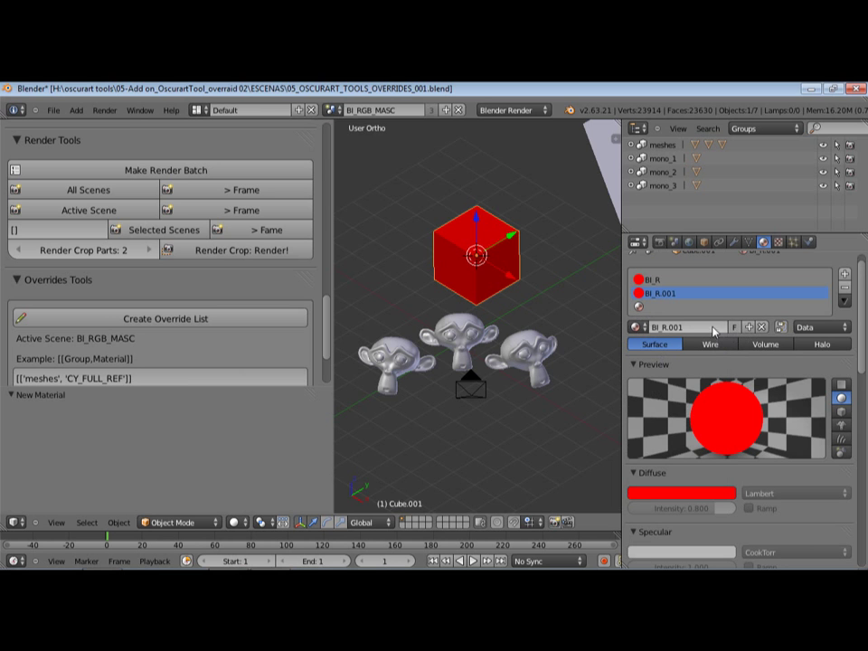
click(710, 326)
text(BI)
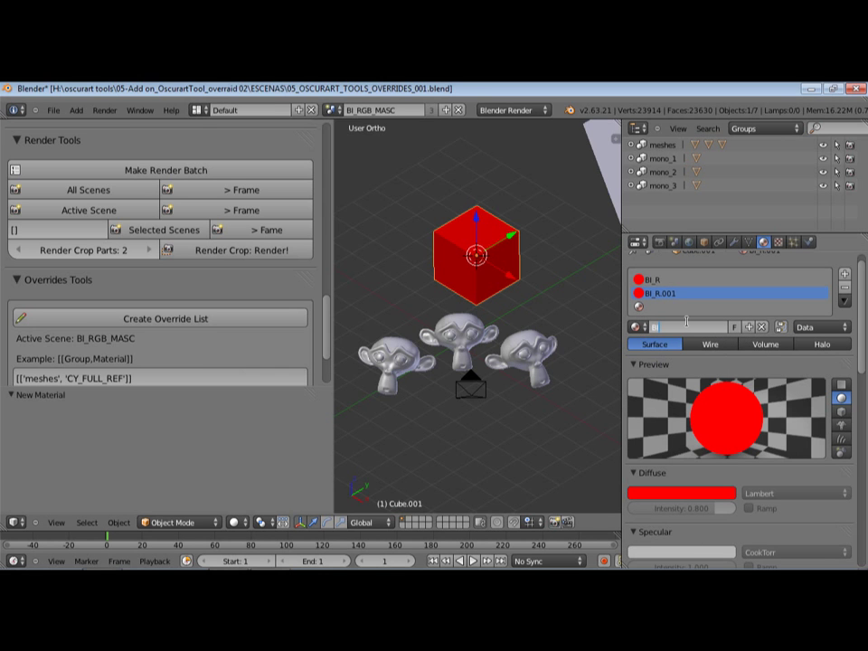
text(_G)
key(Return)
Set BI_G's diffuse colour to R 0, G 1, B 0 and give both BI_G and BI_R a fake user.
click(694, 493)
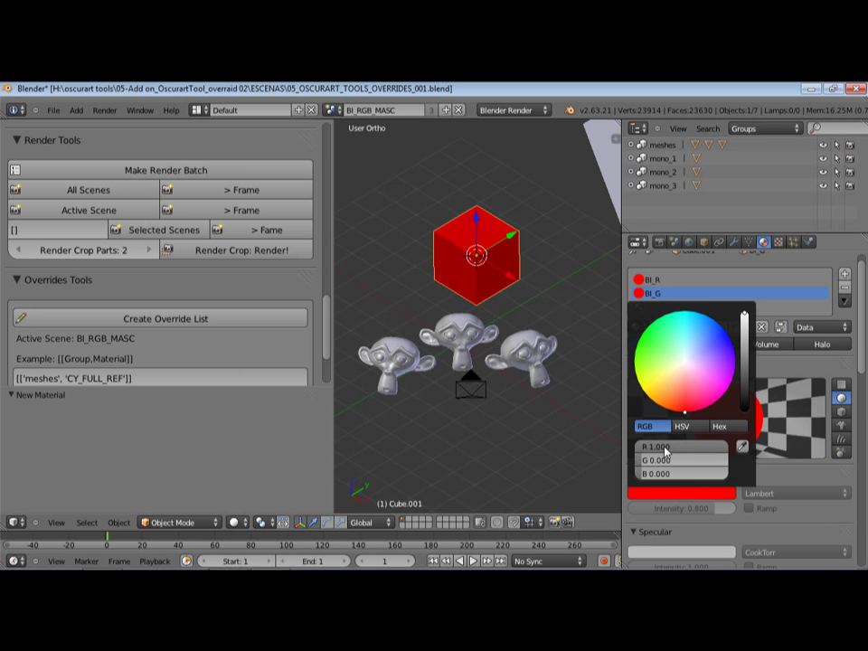
drag(670, 446, 567, 441)
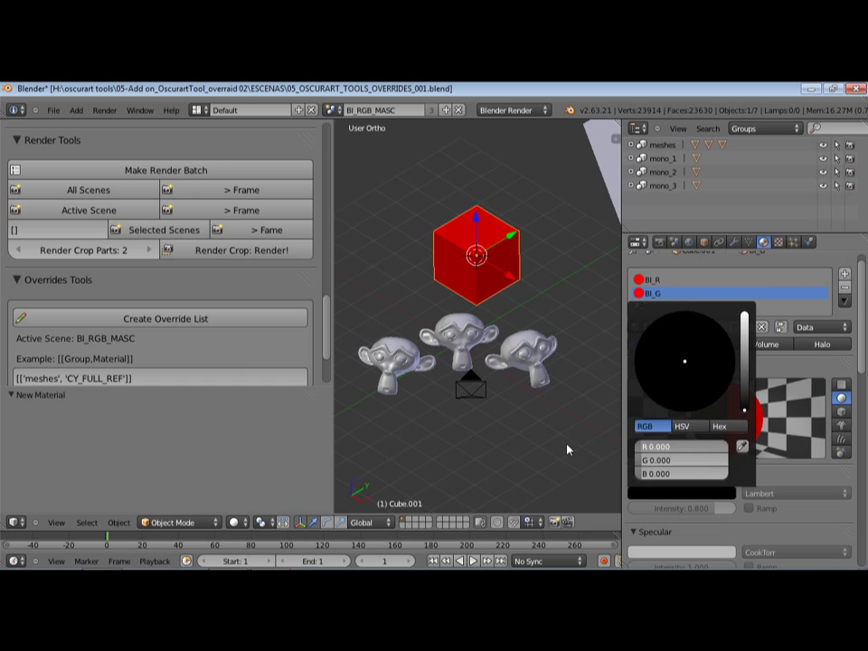
click(664, 492)
drag(648, 461, 734, 466)
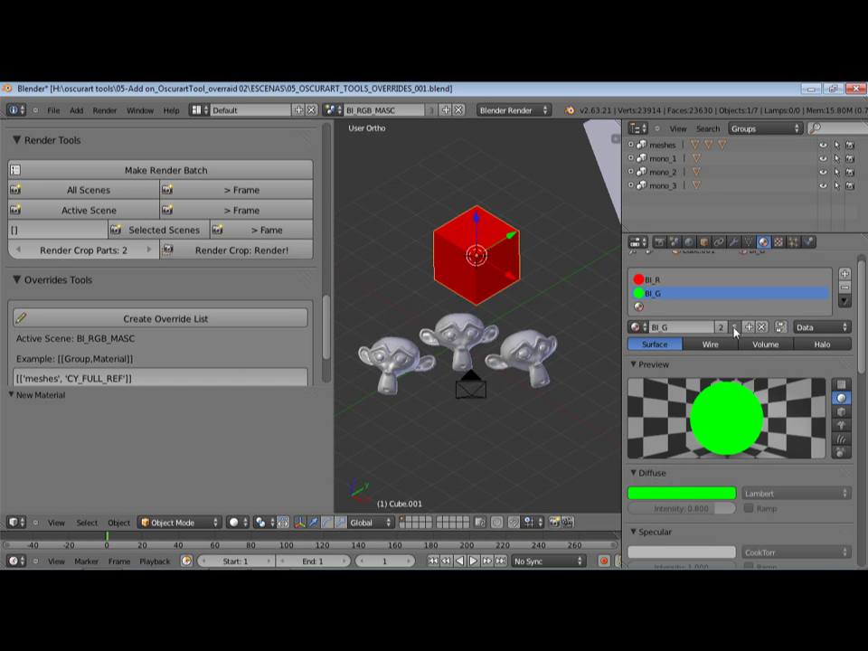
click(665, 281)
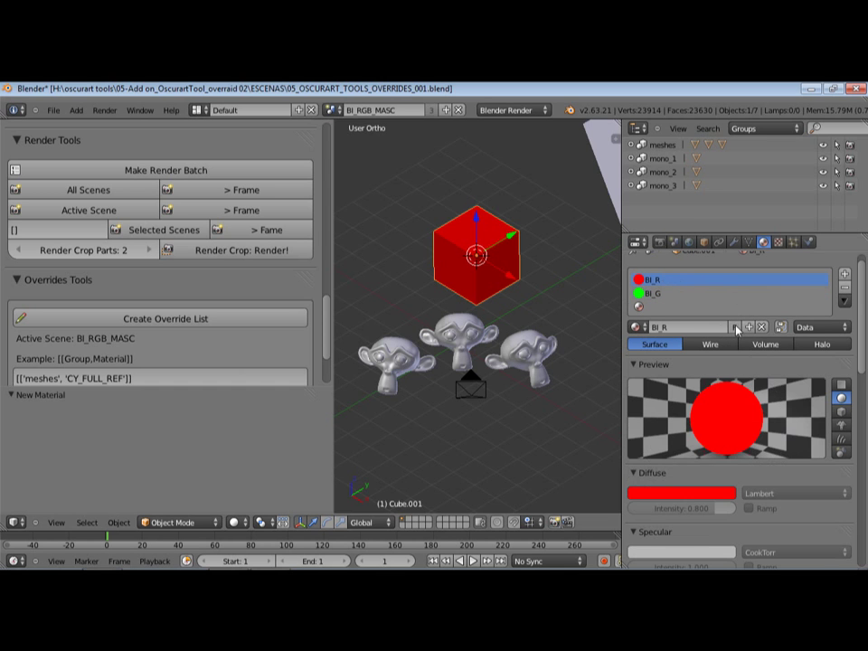
click(669, 294)
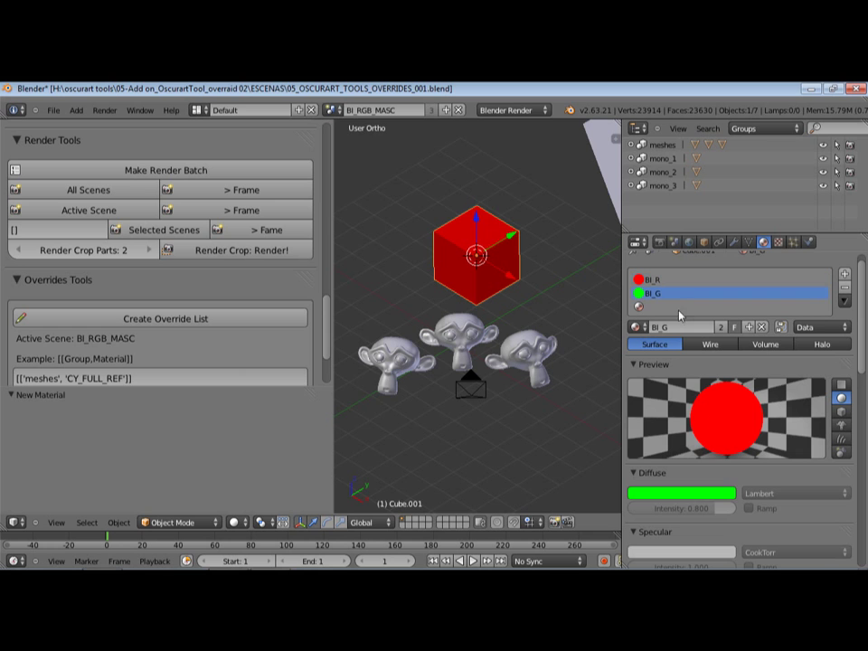
Assign BI_G to the cube's third slot, make it a single-user copy and rename the copy.
scroll(693, 366, down, 1)
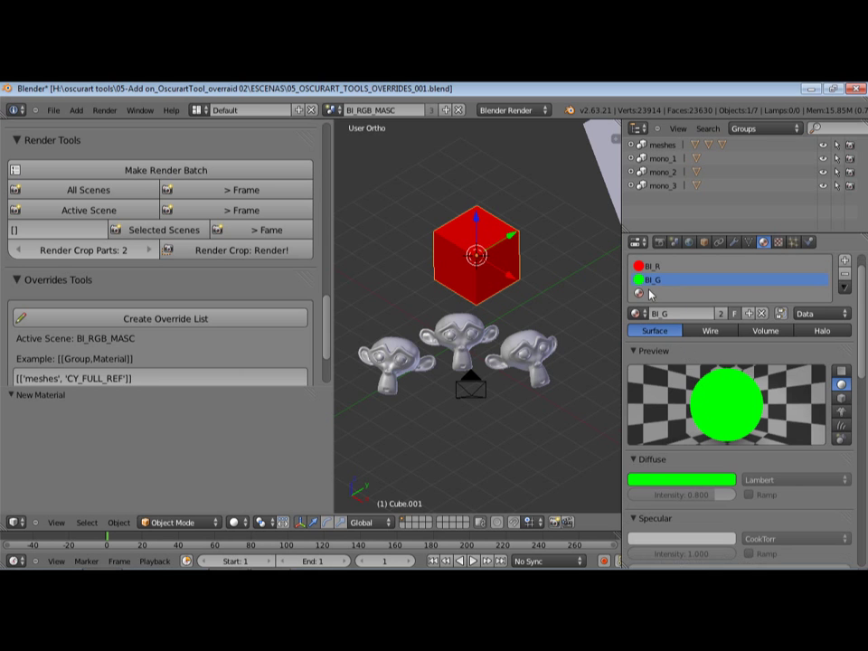
click(642, 294)
click(639, 314)
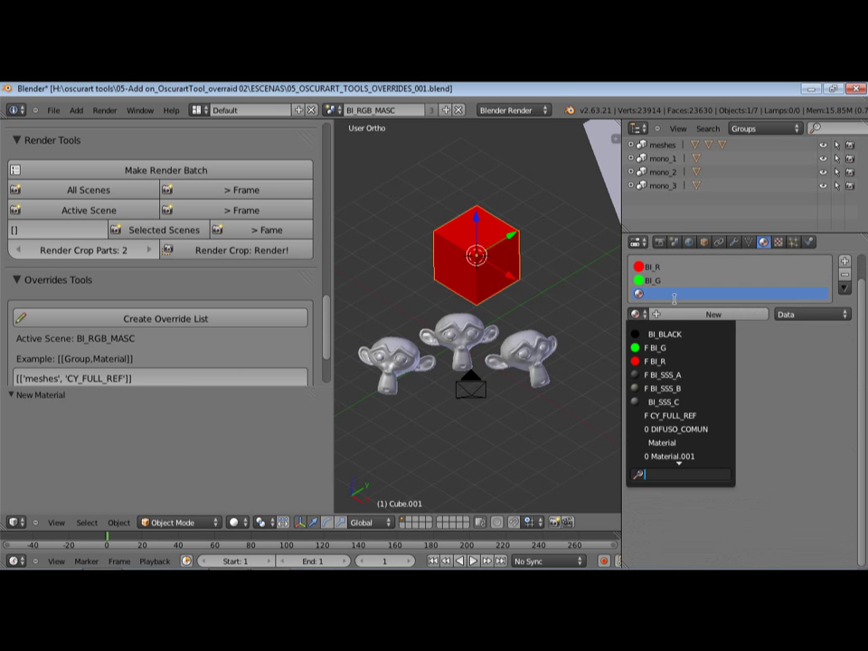
click(648, 348)
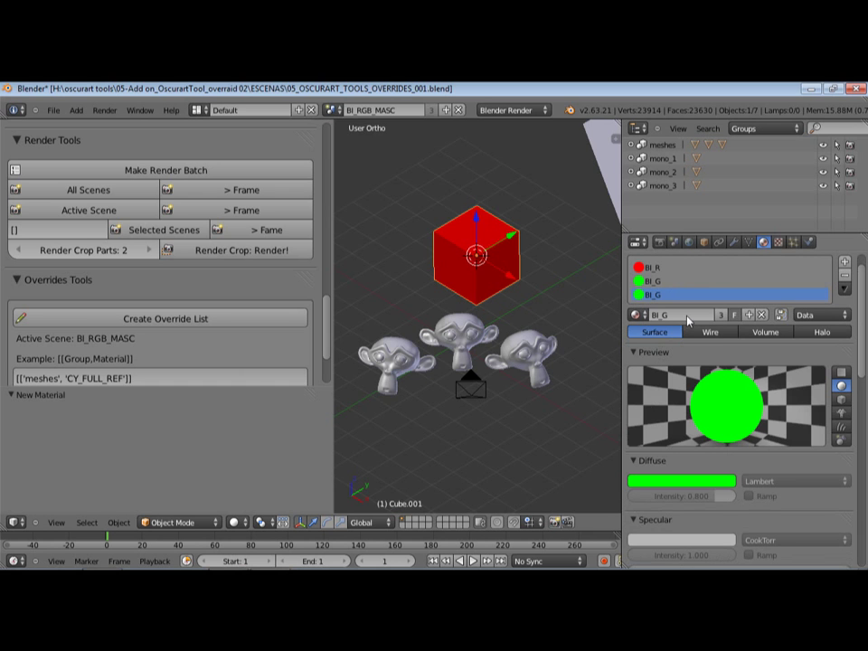
double_click(690, 314)
click(720, 314)
double_click(711, 314)
key(BackSpace)
key(BackSpace)
key(BackSpace)
key(BackSpace)
key(BackSpace)
text(_)
Change BI_B's diffuse colour to pure blue with green at 0, and give the material a fake user.
click(696, 480)
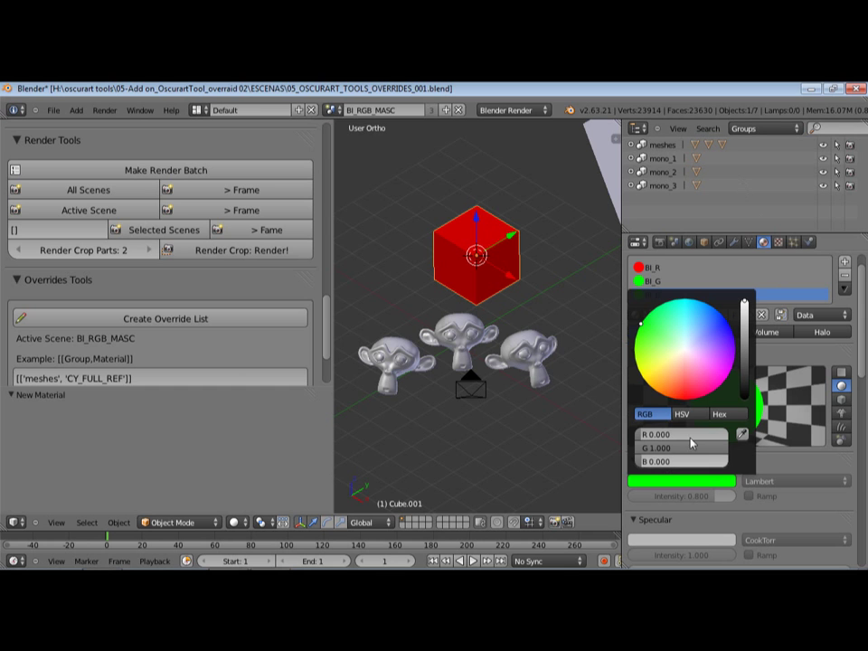
drag(682, 449, 556, 446)
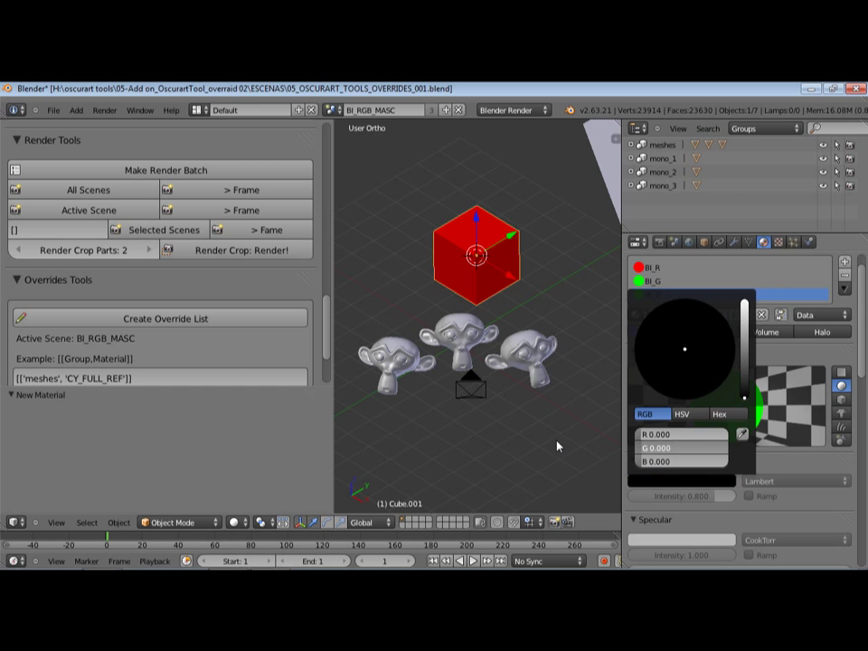
click(660, 483)
drag(684, 467, 737, 464)
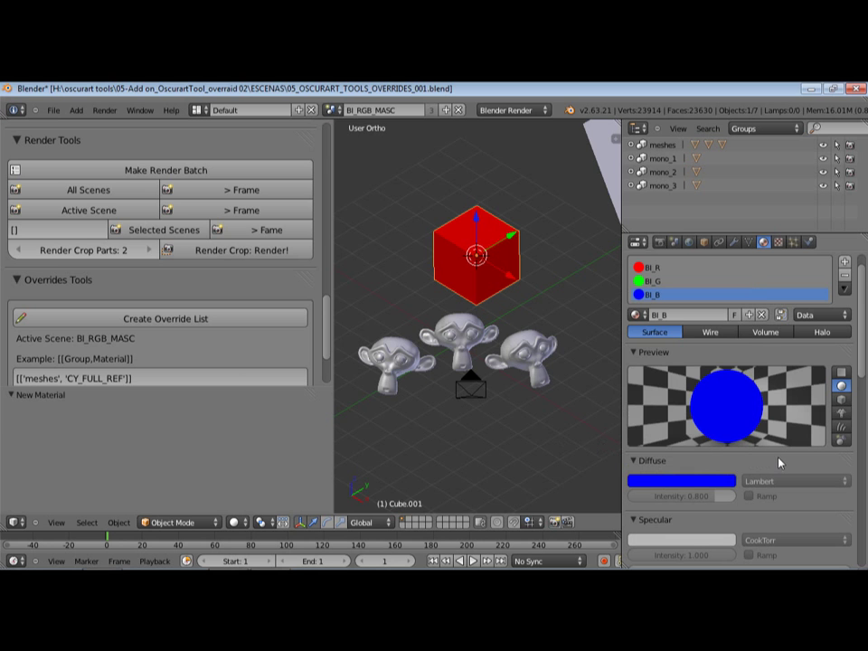
scroll(715, 425, up, 1)
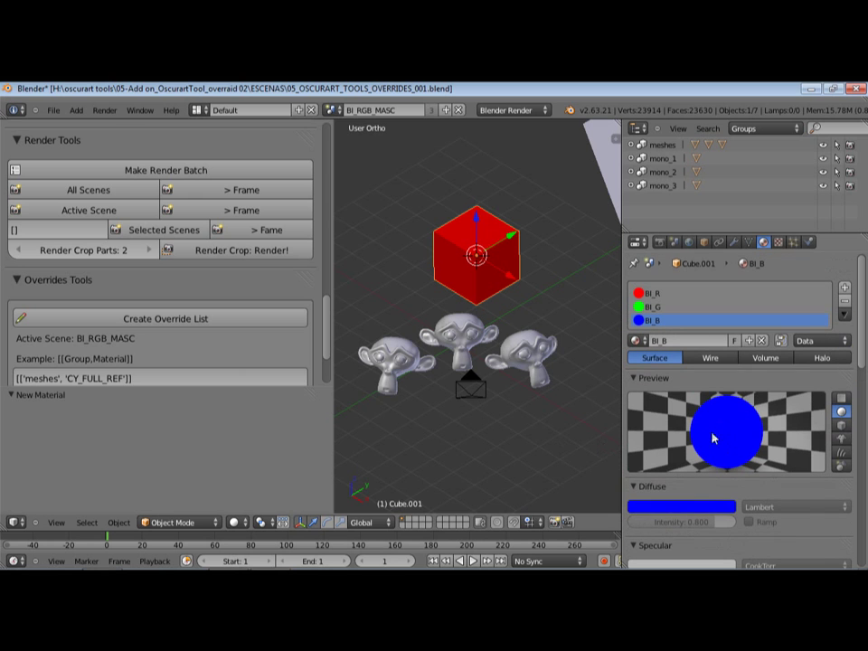
click(736, 341)
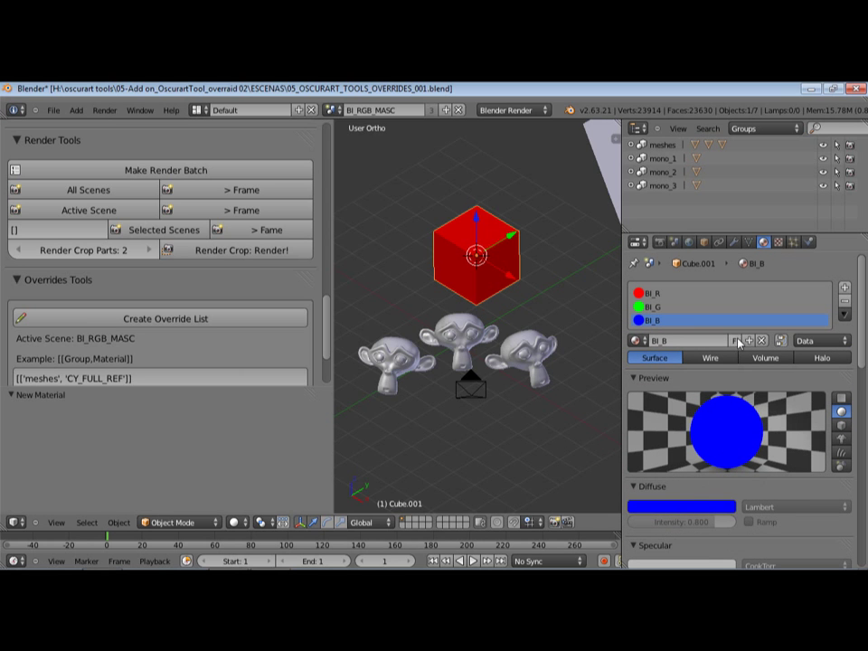
Check the BI_R and BI_G slots and delete the cube that carries the three mask materials.
click(672, 294)
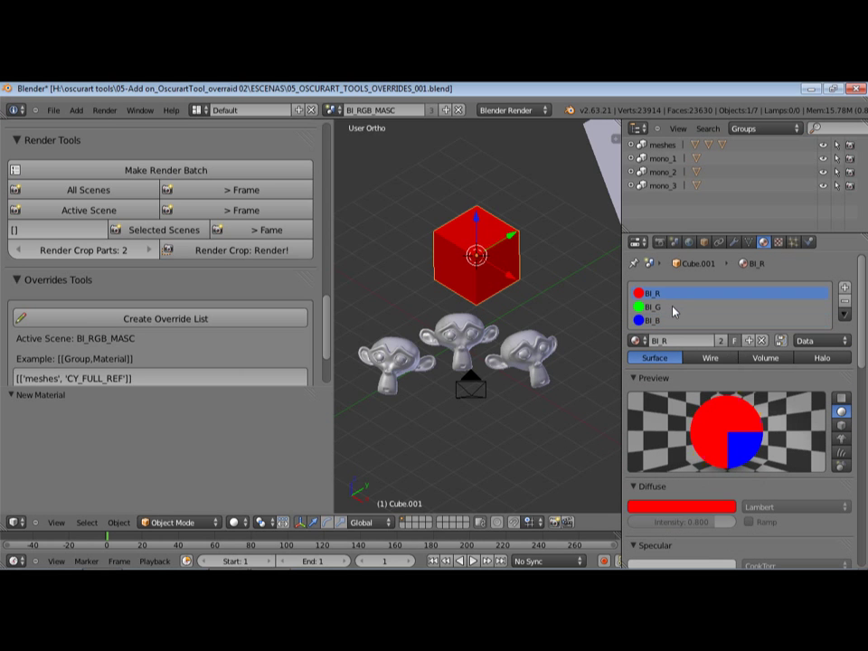
key(ctrl+z)
click(670, 308)
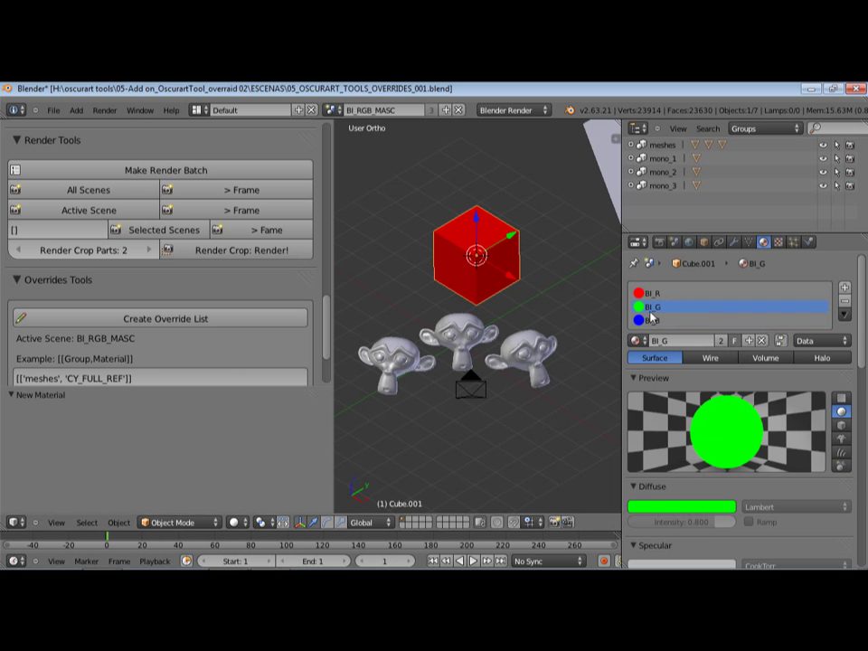
key(x)
click(503, 253)
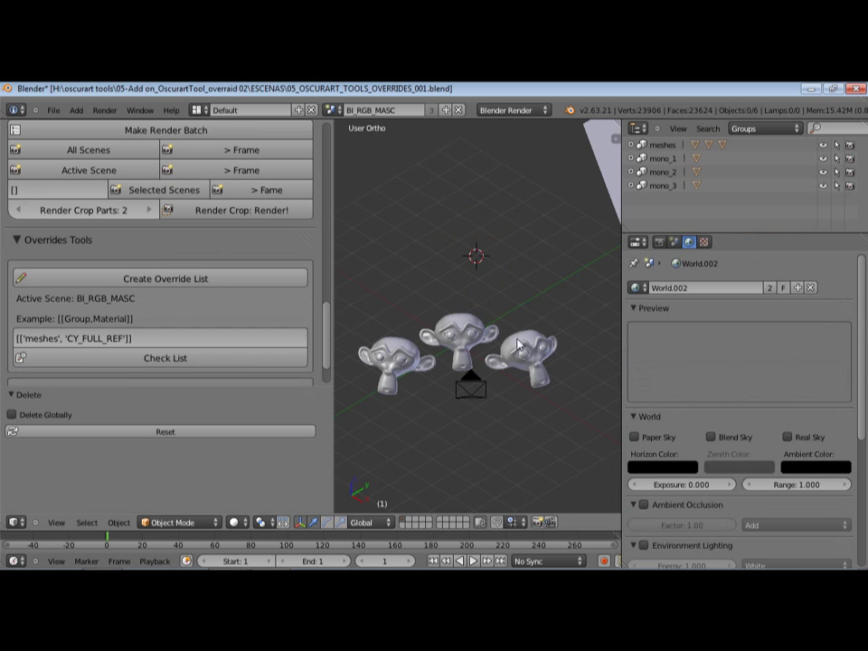
Remove the override slot pairing meshes with CY_FULL_REF from the scene's Oscurart Material Overrides.
mouse_move(535, 347)
middle_down()
mouse_move(545, 349)
mouse_move(518, 350)
middle_up()
click(660, 243)
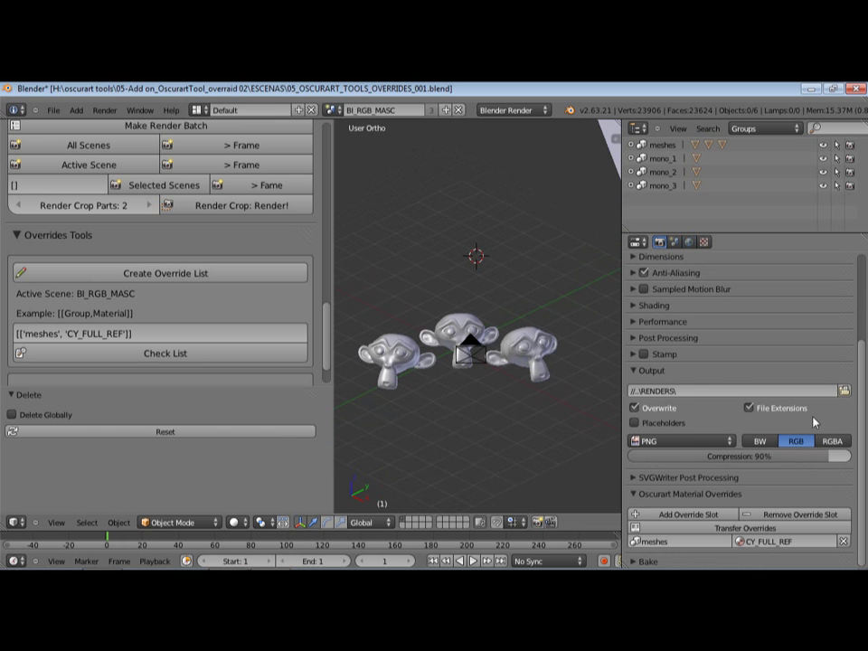
click(843, 541)
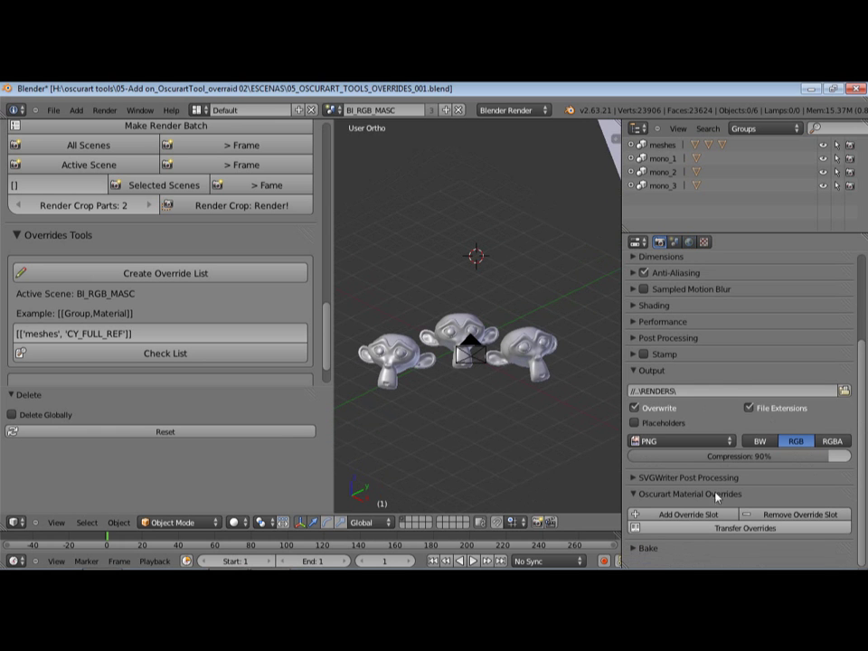
Add four empty override slots to the Oscurart Material Overrides and expand the Bake settings.
click(650, 548)
scroll(702, 508, down, 3)
click(678, 434)
click(678, 433)
click(680, 433)
click(678, 433)
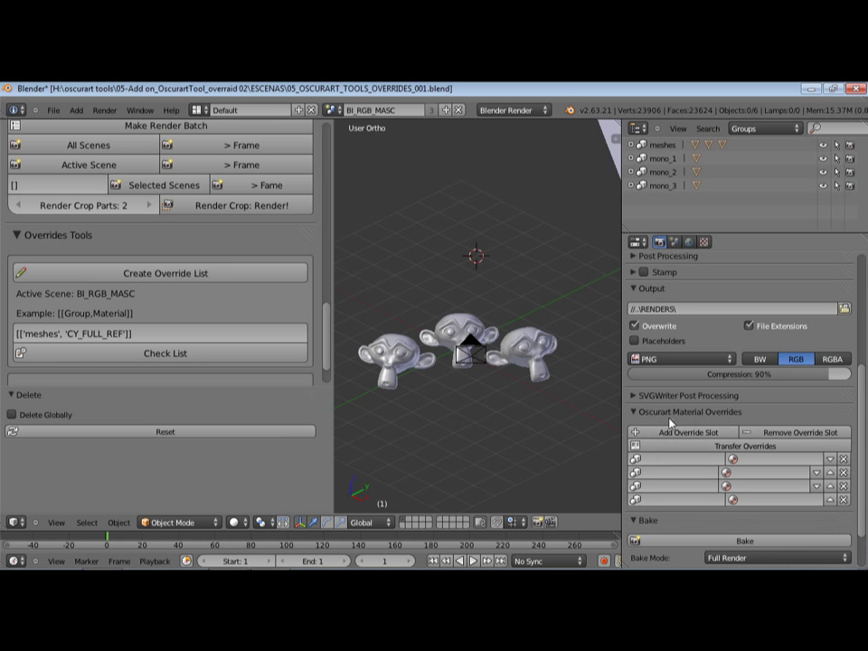
Set the first override slot to group mono_1 with material BI_R.
click(677, 458)
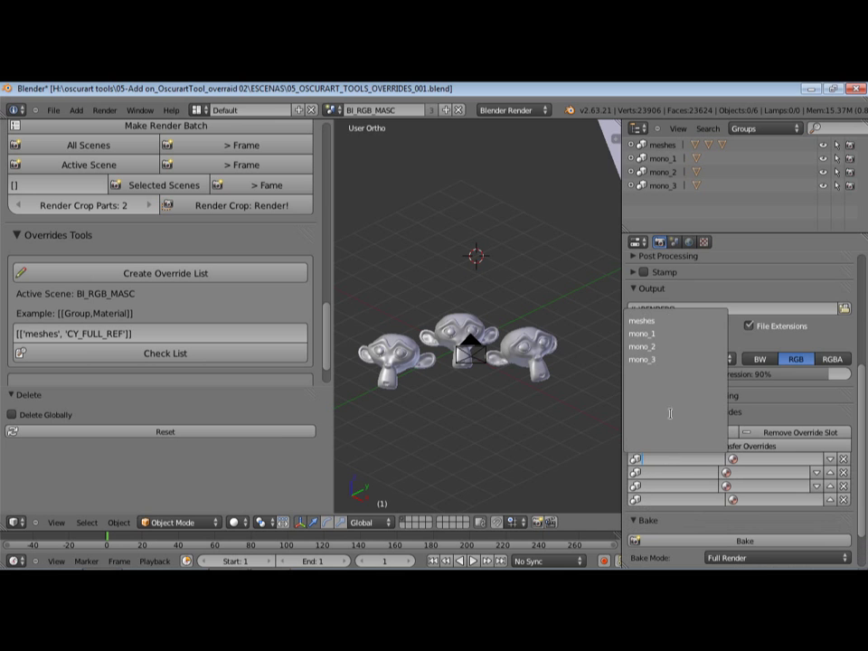
click(665, 341)
click(763, 459)
click(756, 427)
click(763, 459)
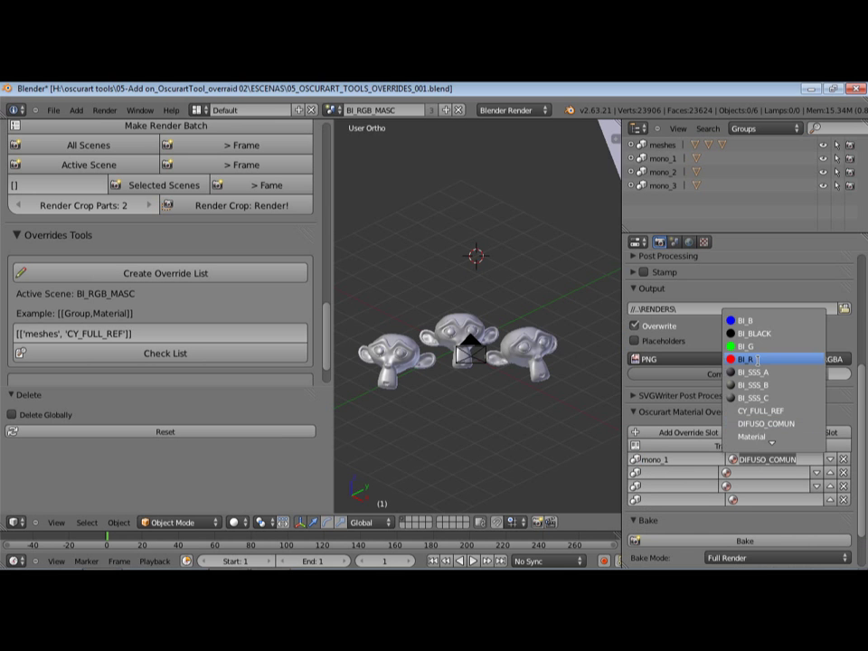
click(734, 358)
Set the second override slot to mono_2 with BI_B and the third to mono_3 with BI_R.
click(689, 478)
click(658, 358)
click(743, 471)
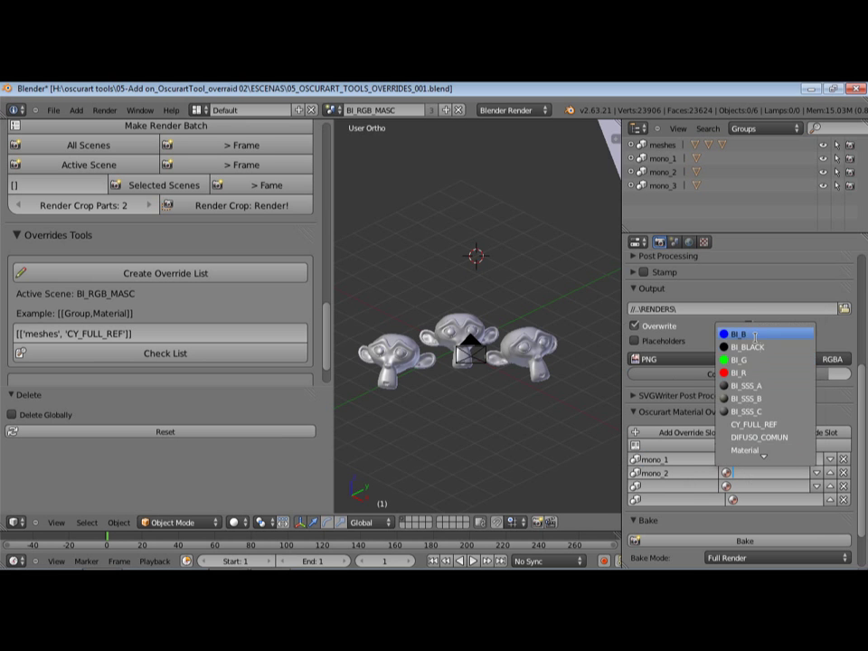
click(738, 334)
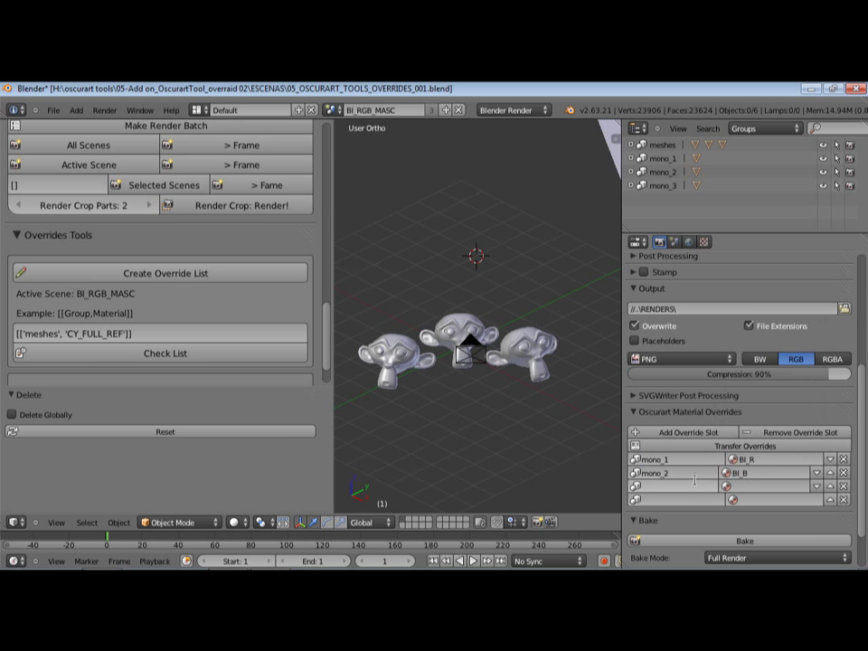
click(696, 482)
click(711, 411)
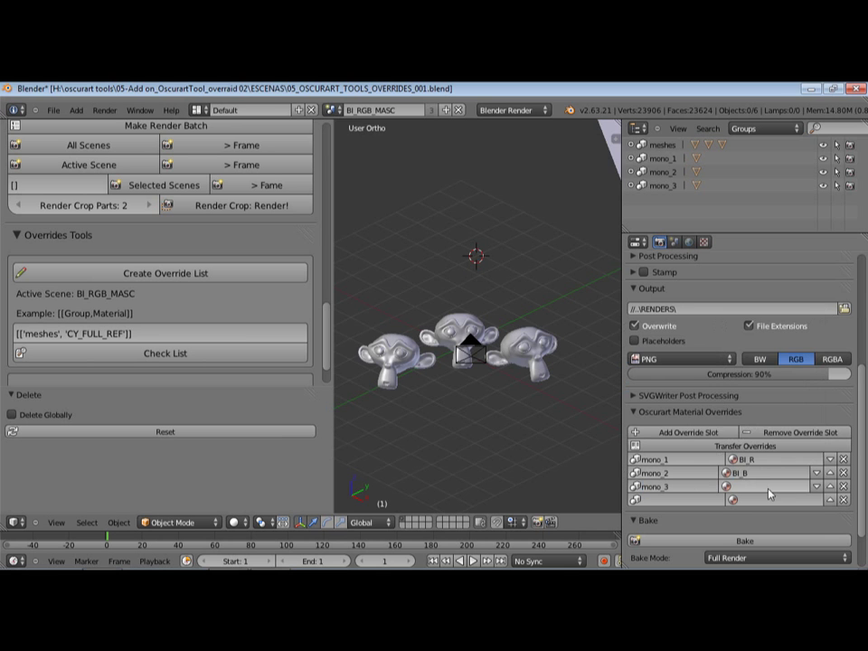
click(770, 488)
click(747, 386)
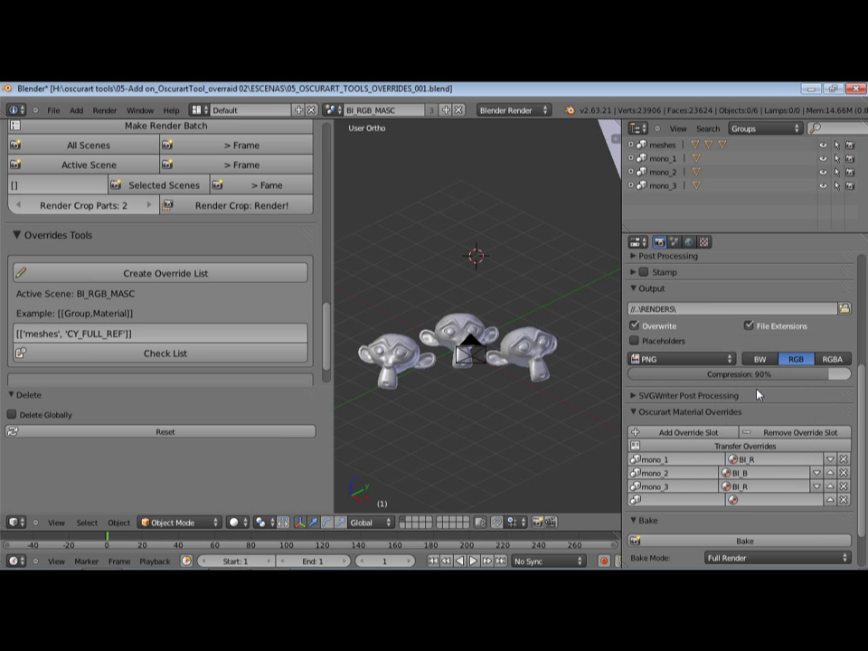
Set the fourth override slot to group meshes with BI_BLACK and transfer the overrides to the scene's list.
click(663, 500)
click(670, 363)
click(767, 500)
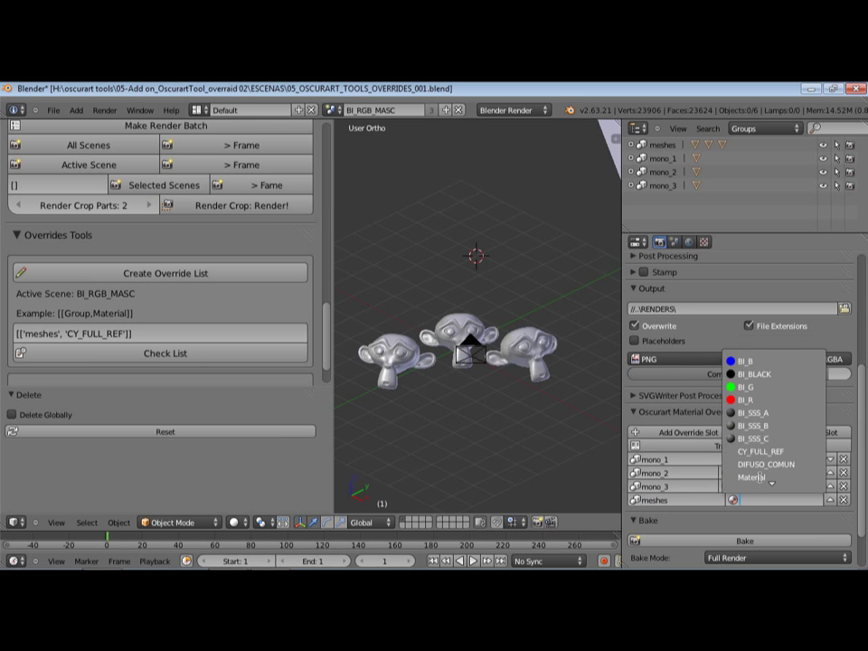
click(767, 377)
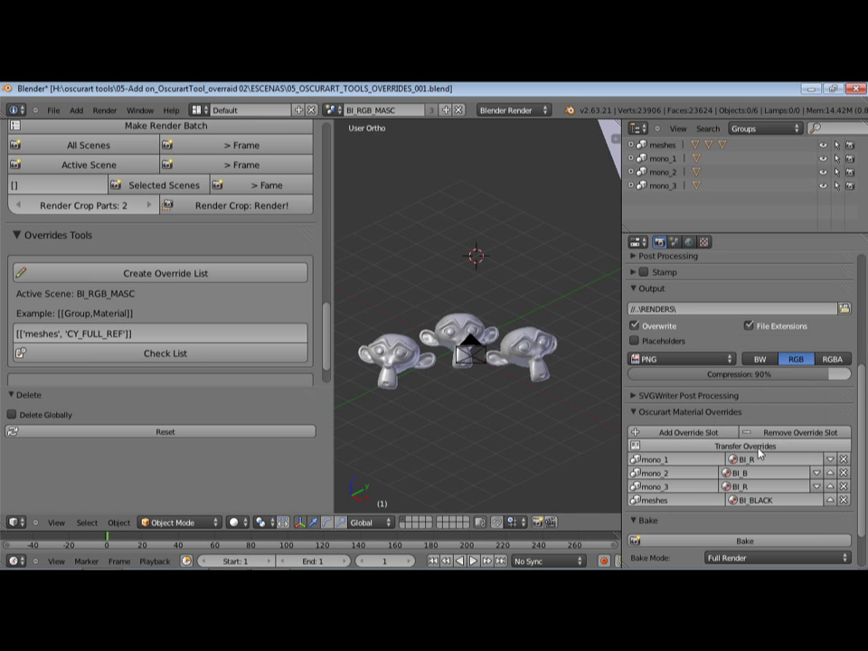
click(764, 447)
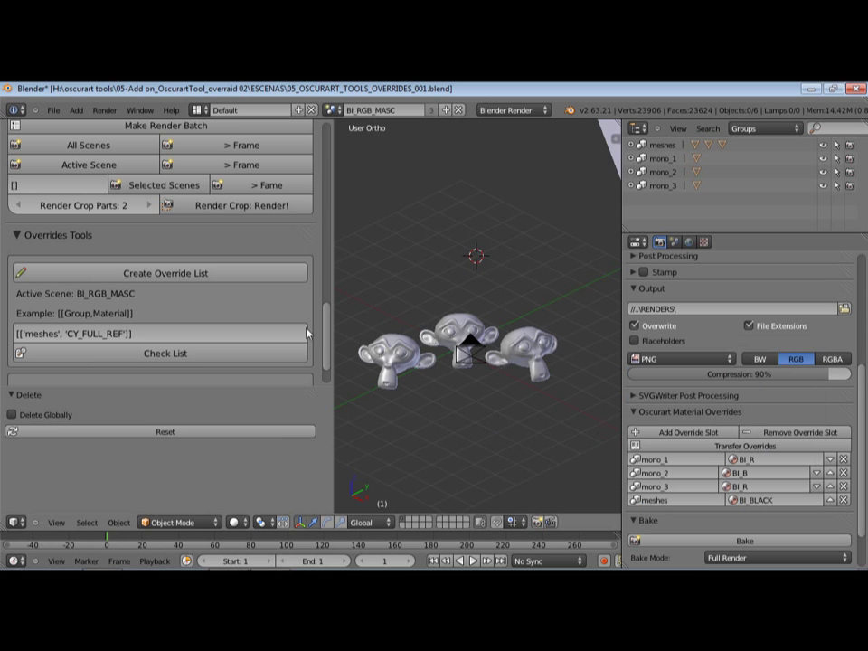
Widen the tools area and examine the group and material pairs in the transferred override list.
drag(332, 338, 390, 339)
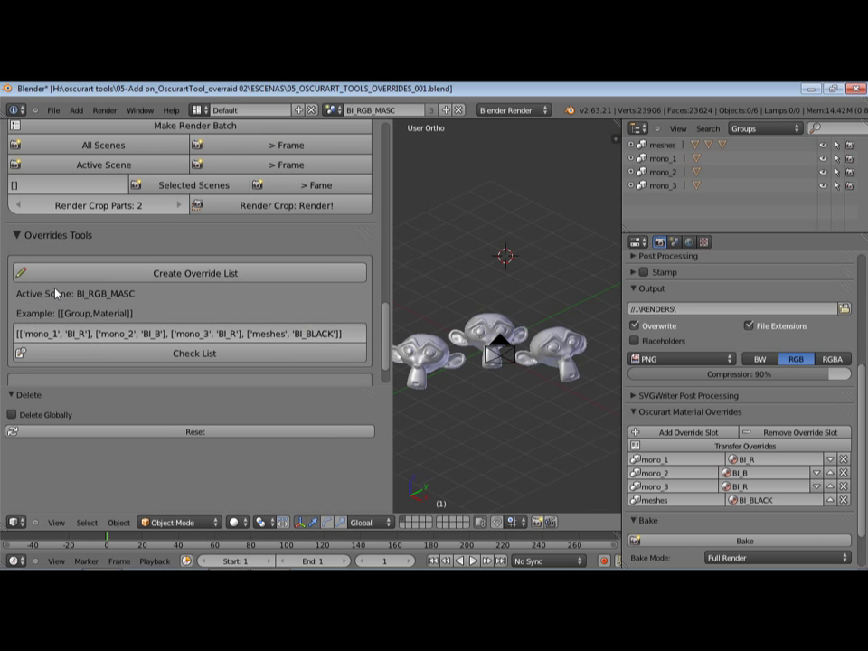
click(124, 334)
click(189, 333)
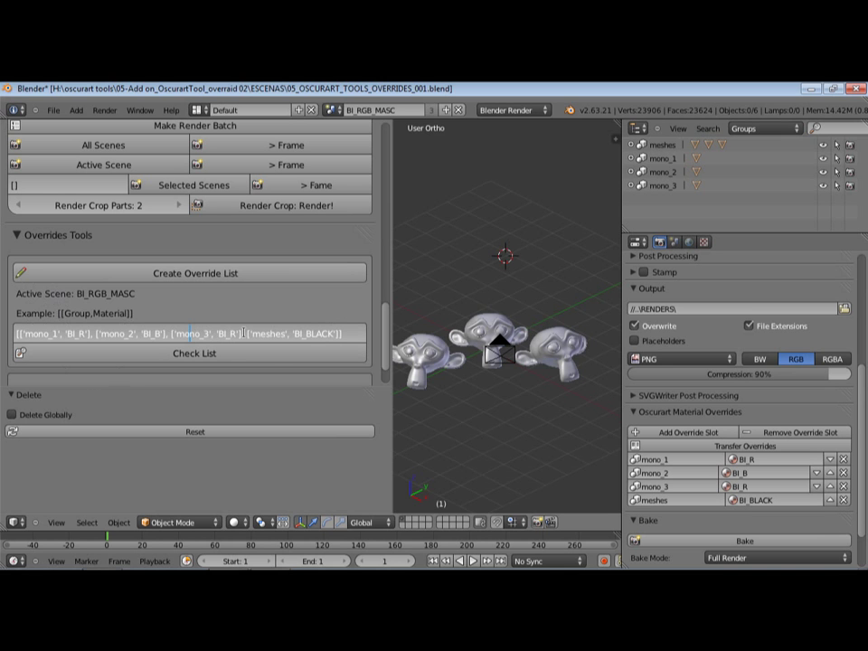
drag(252, 333, 330, 334)
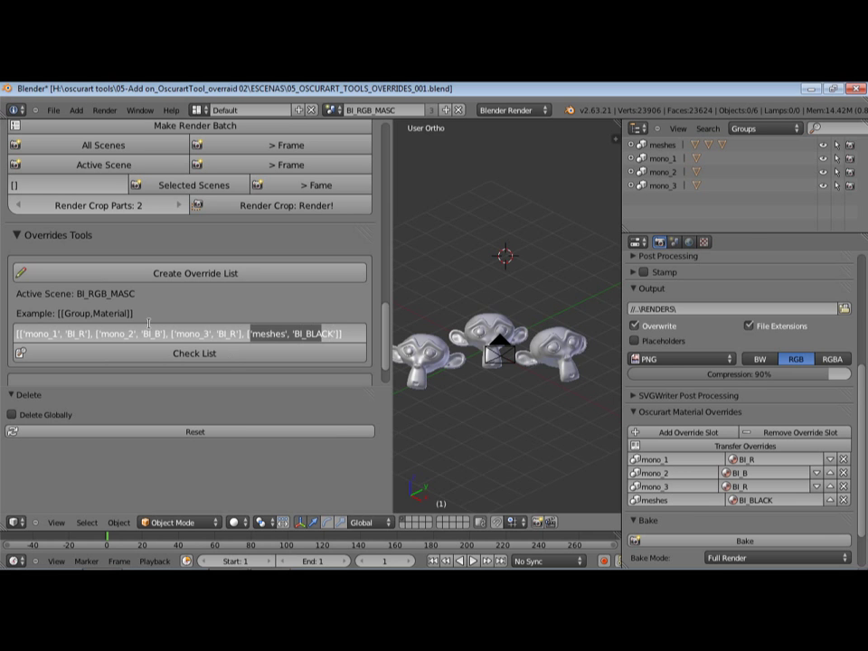
click(465, 315)
Enlarge the Outliner area and switch it to an image editor.
middle_drag(464, 316, 449, 337)
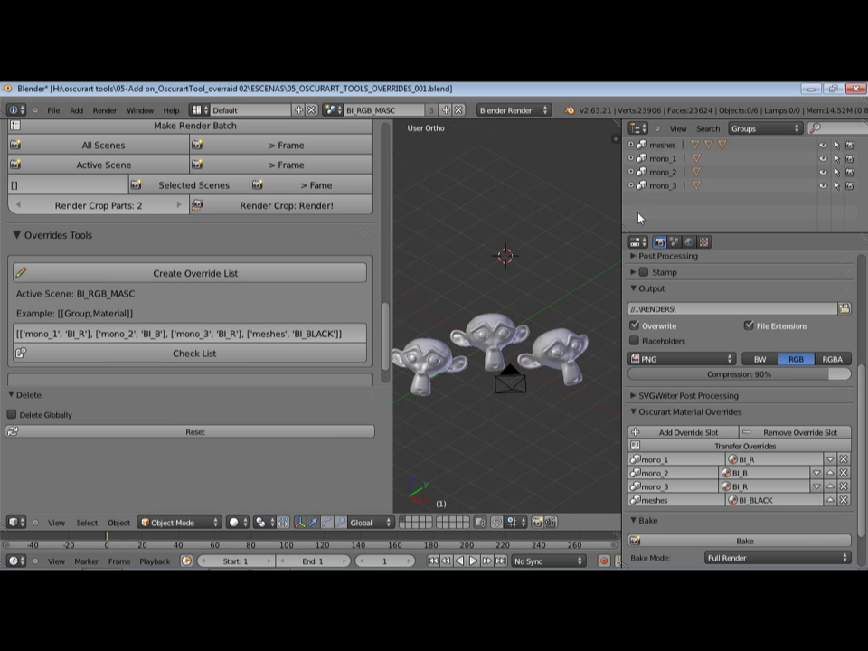
drag(737, 238, 750, 360)
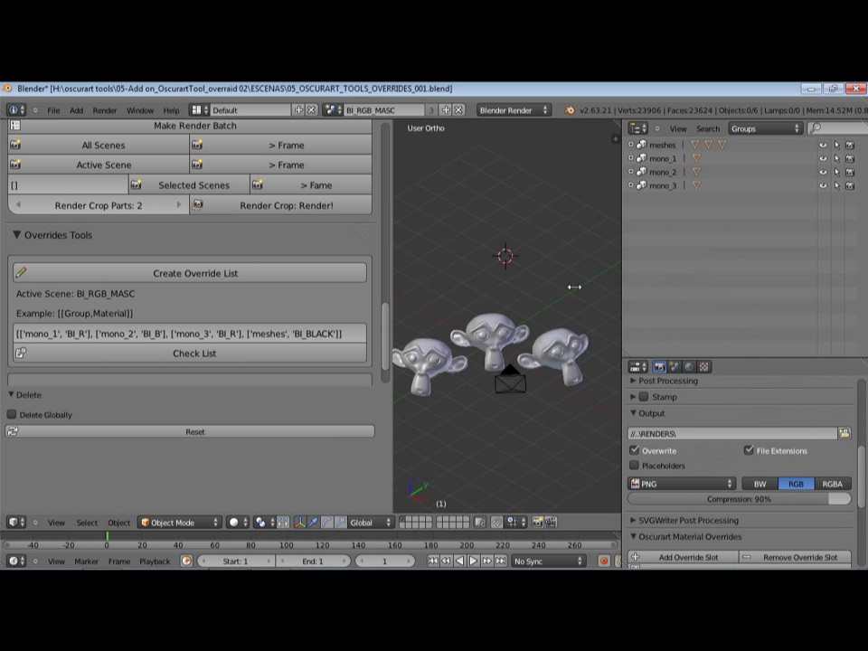
drag(574, 286, 568, 287)
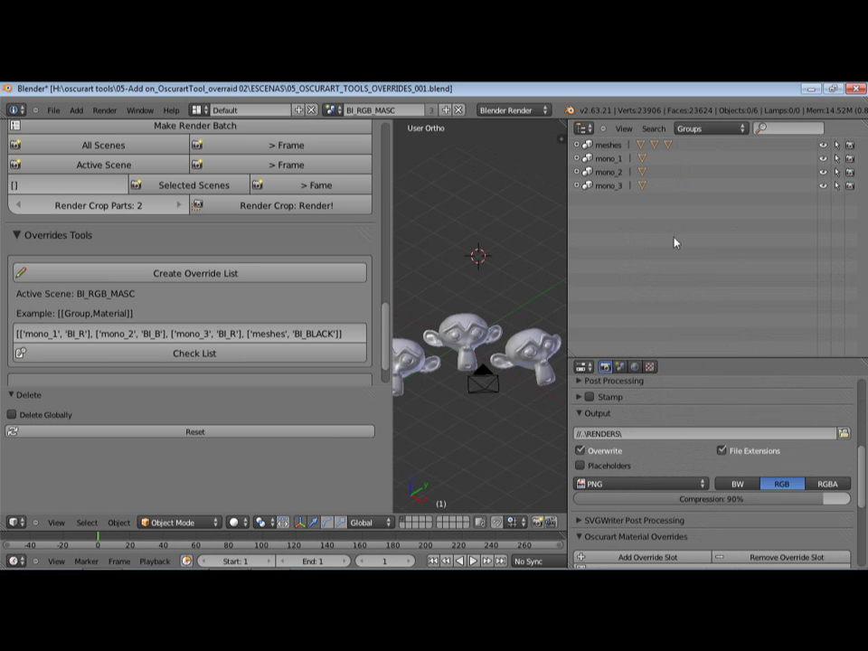
key(shift+F10)
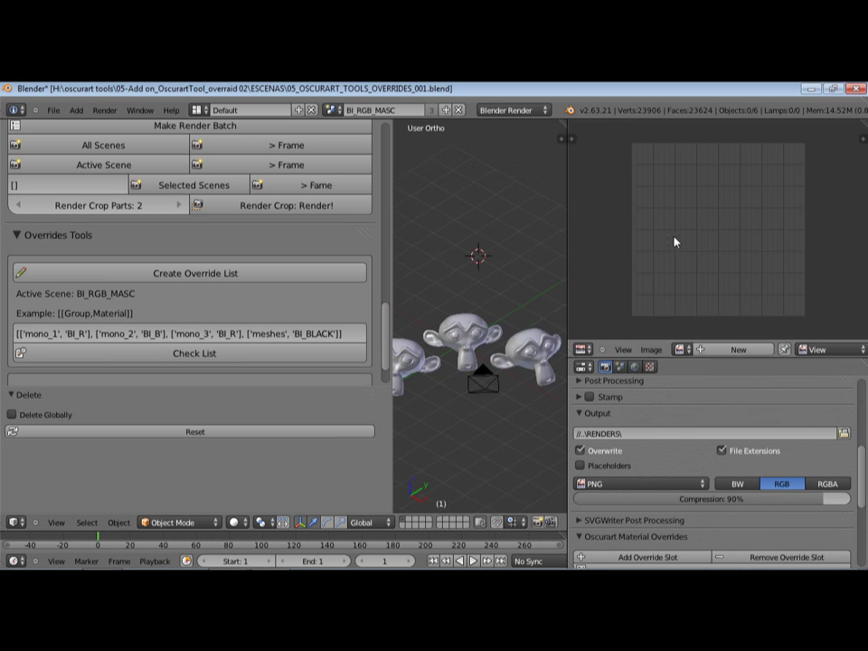
Render the active scene's current frame with its overrides and load Render Result in the image editor.
click(312, 168)
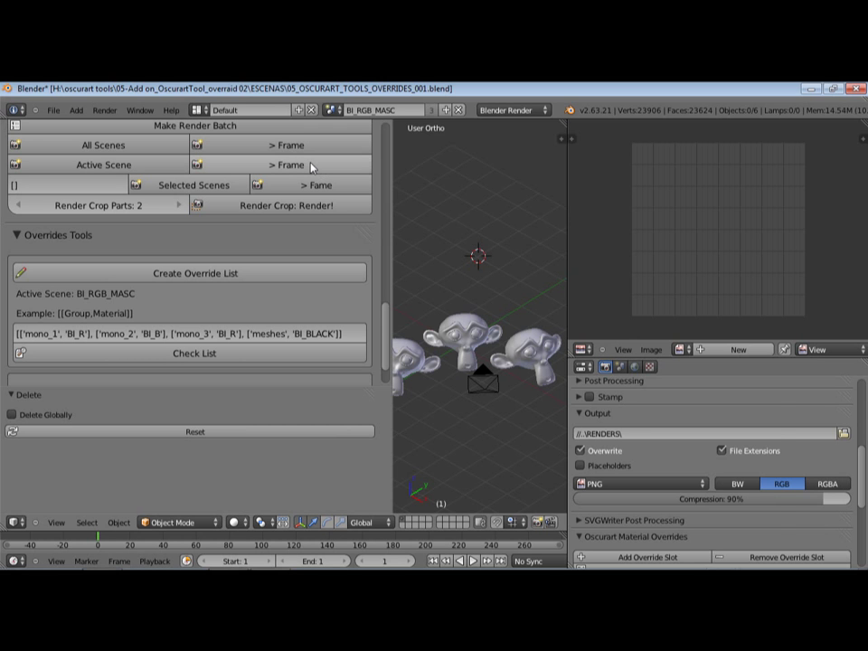
click(680, 349)
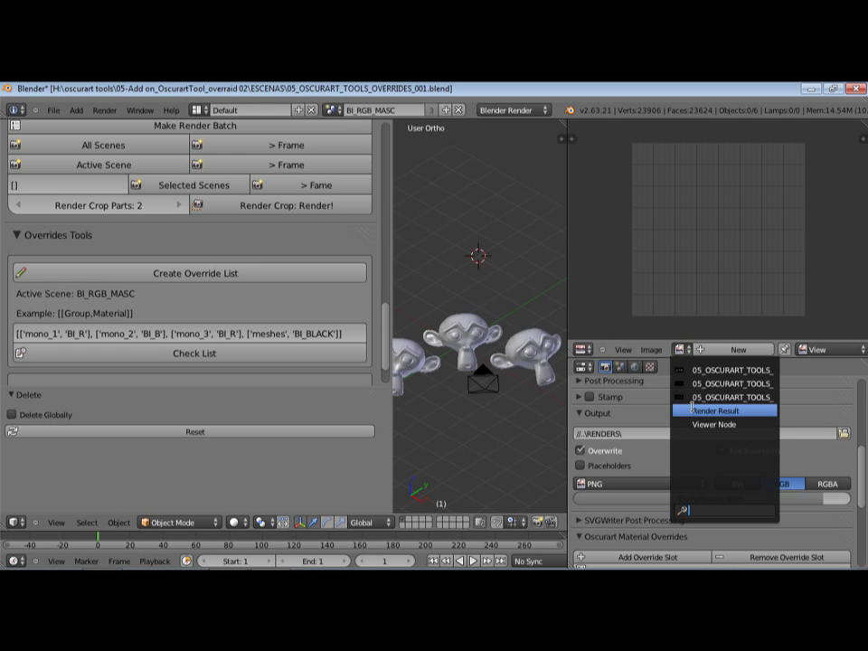
click(695, 412)
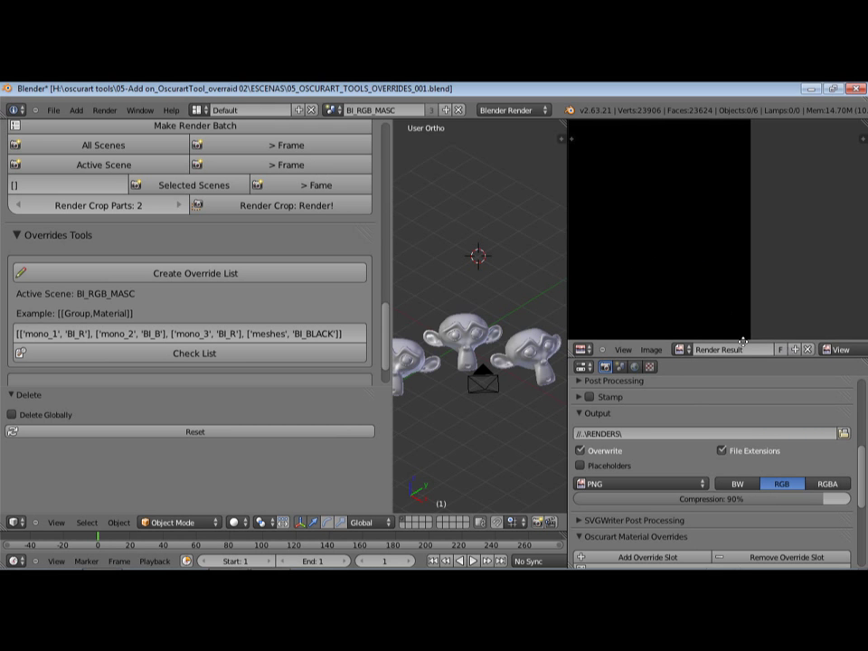
Display the render result with colour and alpha and inspect the monkey silhouettes.
scroll(722, 350, right, 6)
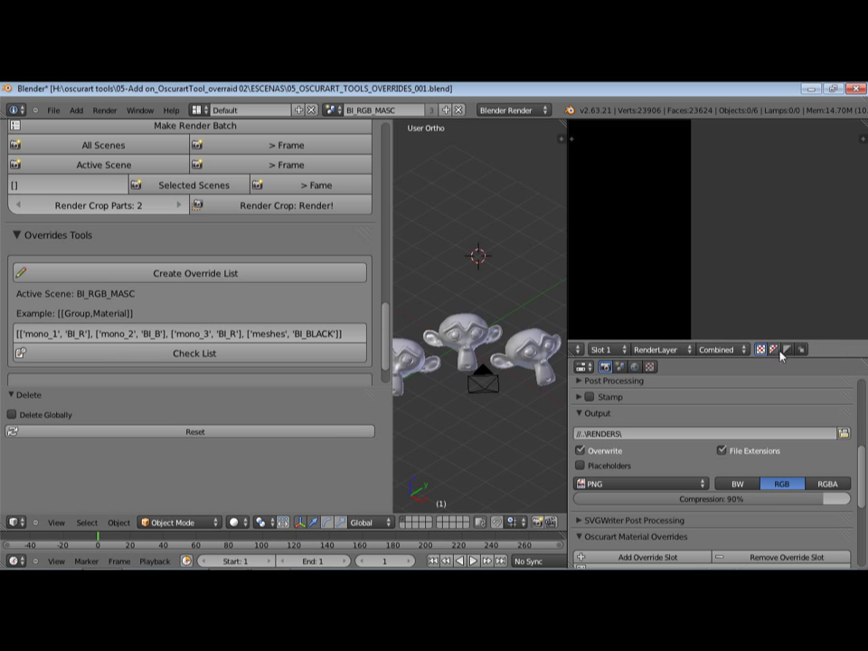
click(776, 350)
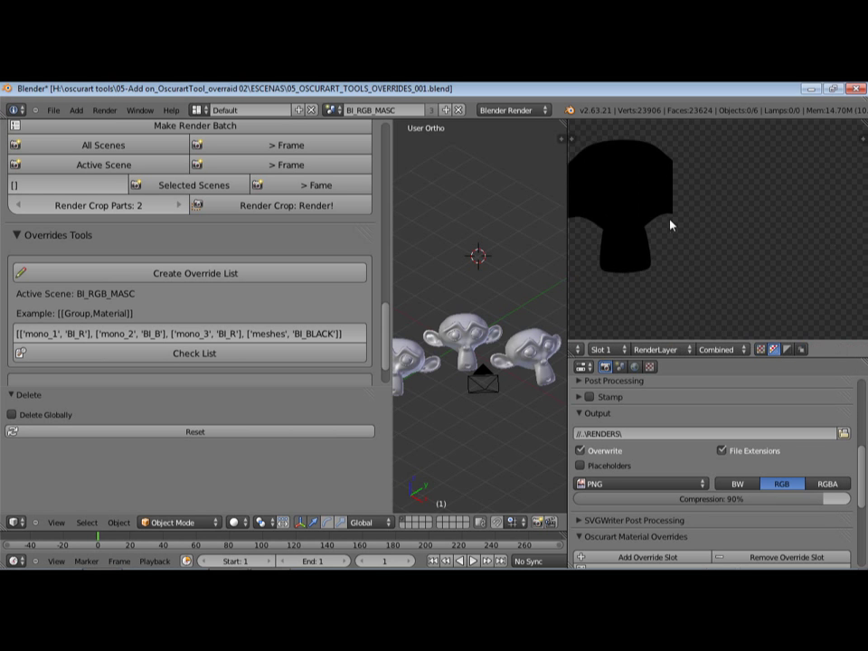
middle_drag(647, 226, 711, 215)
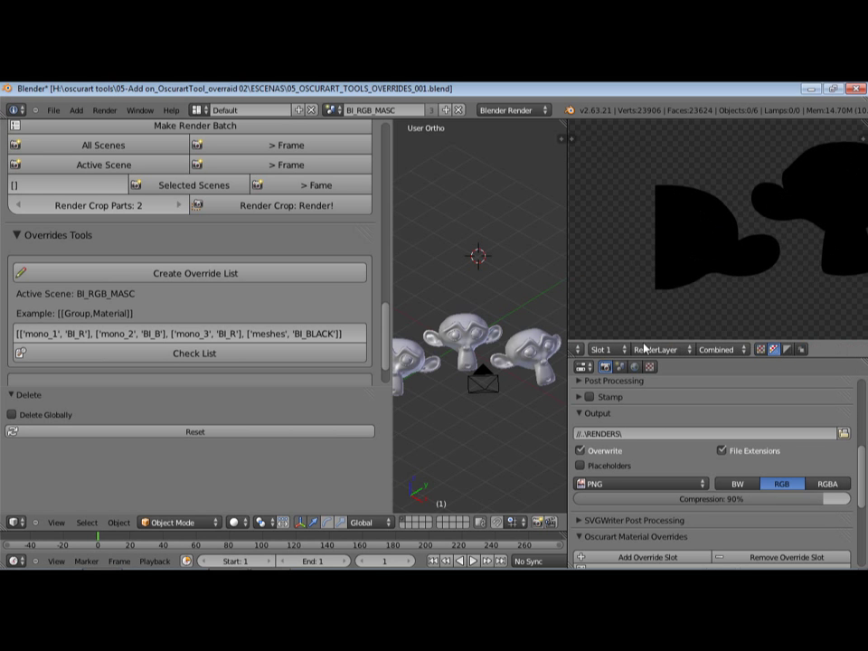
Move the meshes override slot up to second place, below mono_1, and transfer the overrides to the scene.
scroll(615, 414, down, 2)
scroll(597, 435, up, 3)
scroll(595, 437, up, 3)
scroll(588, 442, down, 2)
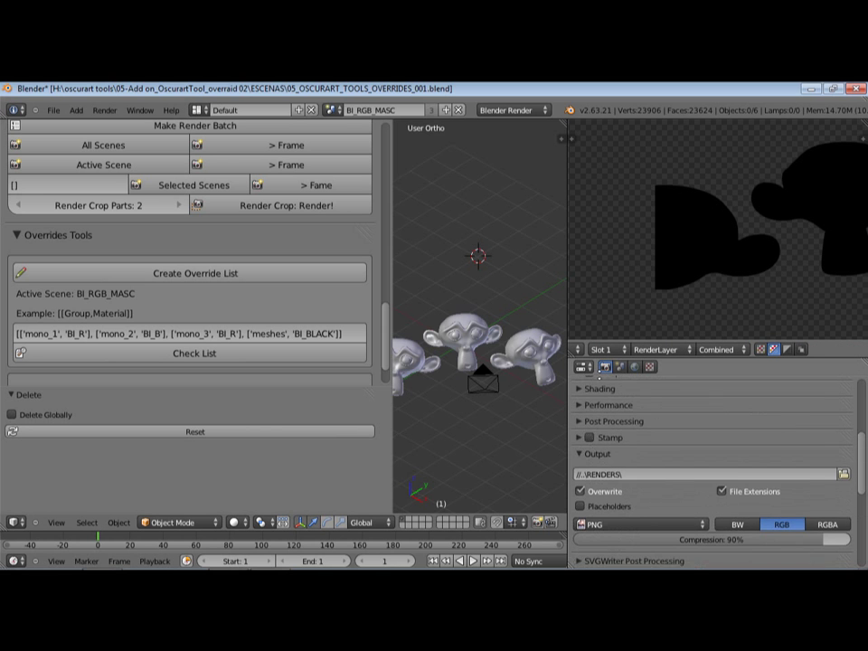
scroll(615, 426, down, 4)
scroll(662, 385, down, 4)
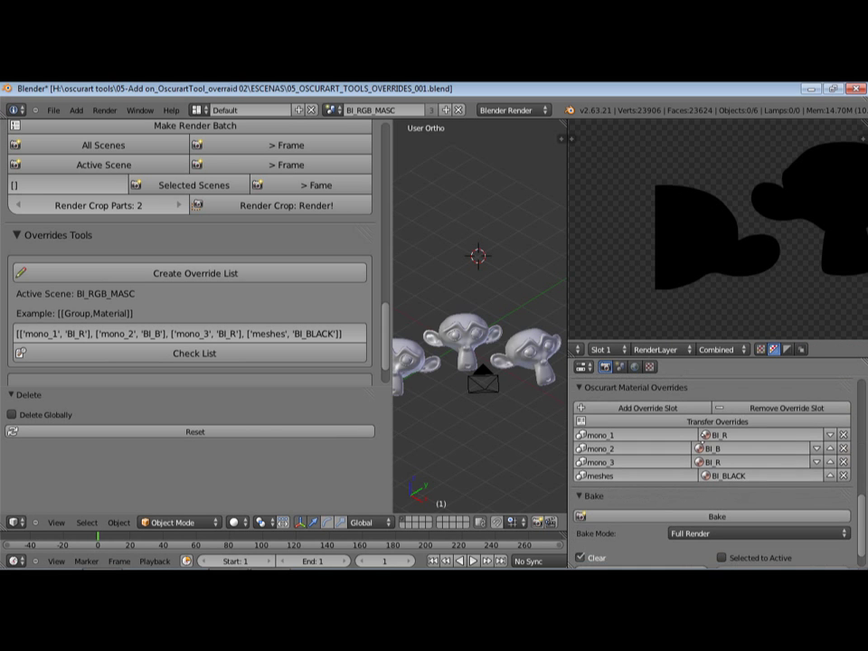
click(830, 462)
click(815, 449)
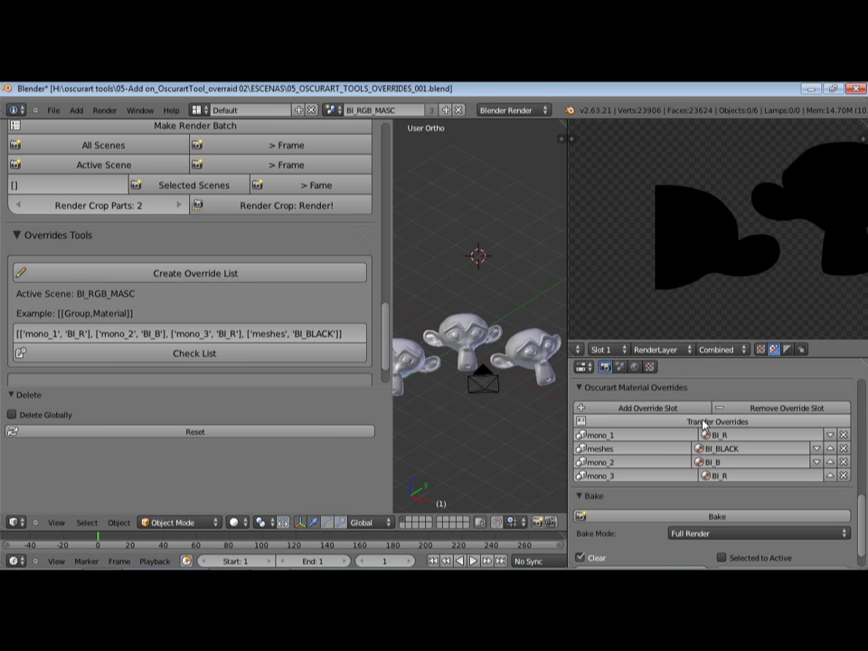
key(BackSpace)
click(267, 274)
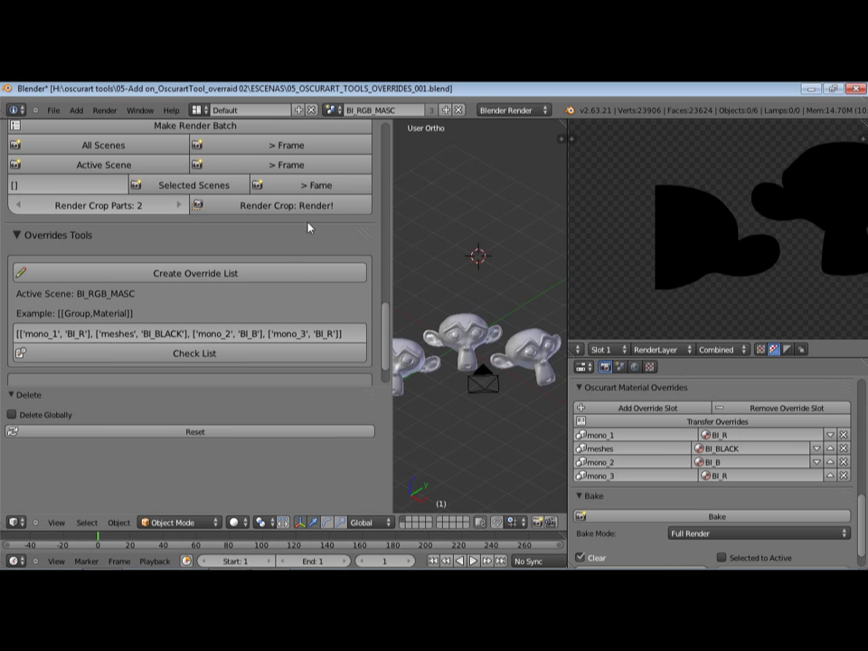
Render the active scene's current frame with the reordered overrides and inspect the monkey masks in the render result.
scroll(306, 243, up, 2)
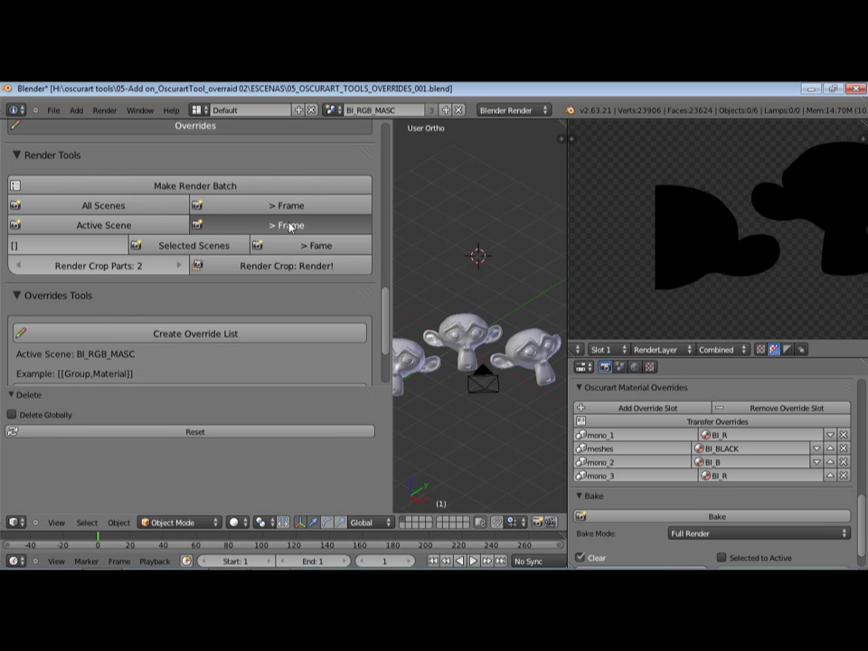
click(290, 227)
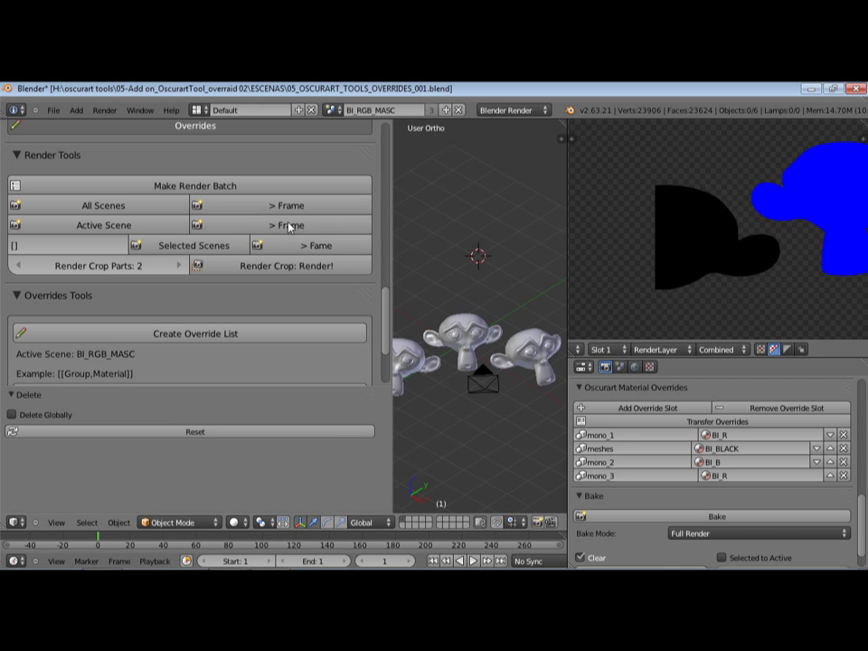
middle_drag(576, 233, 702, 236)
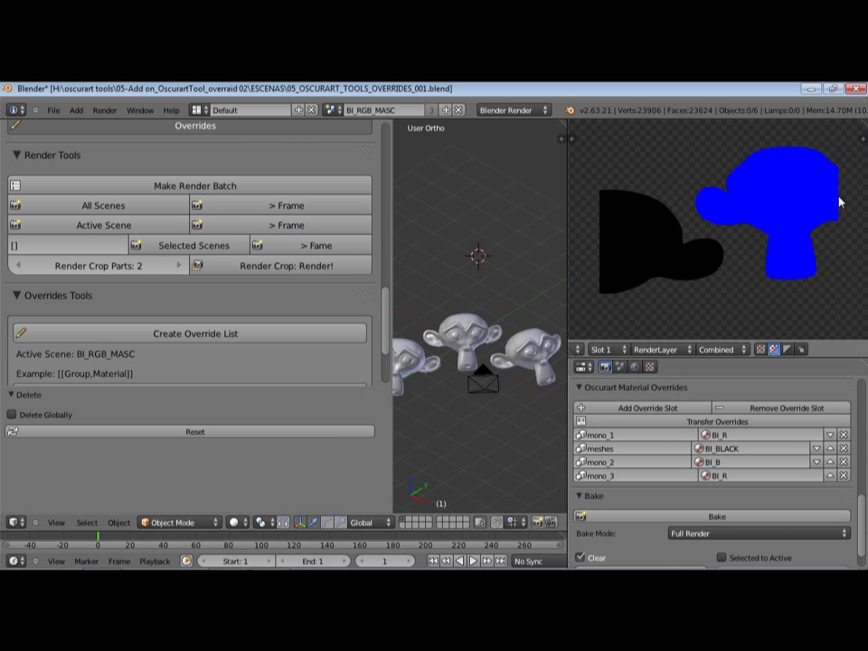
middle_drag(811, 220, 773, 188)
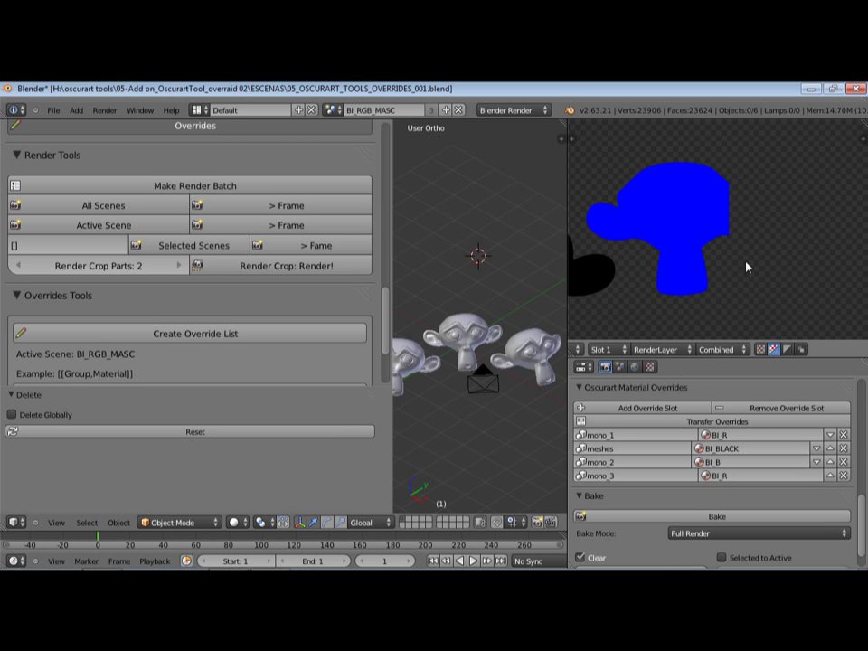
middle_drag(720, 204, 760, 192)
middle_drag(626, 240, 665, 226)
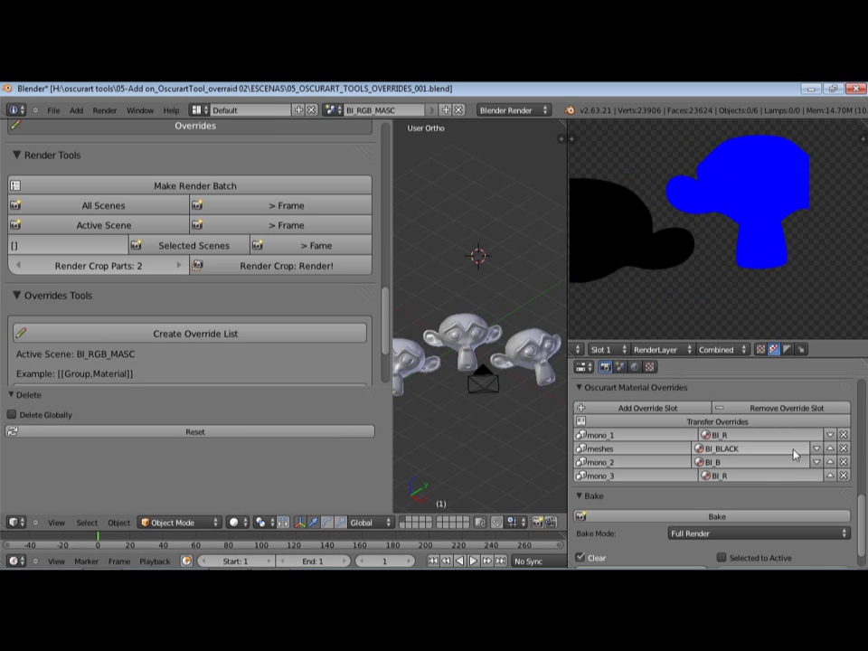
Move the meshes override with BI_BLACK to the top of the material override list, above mono_1.
click(828, 448)
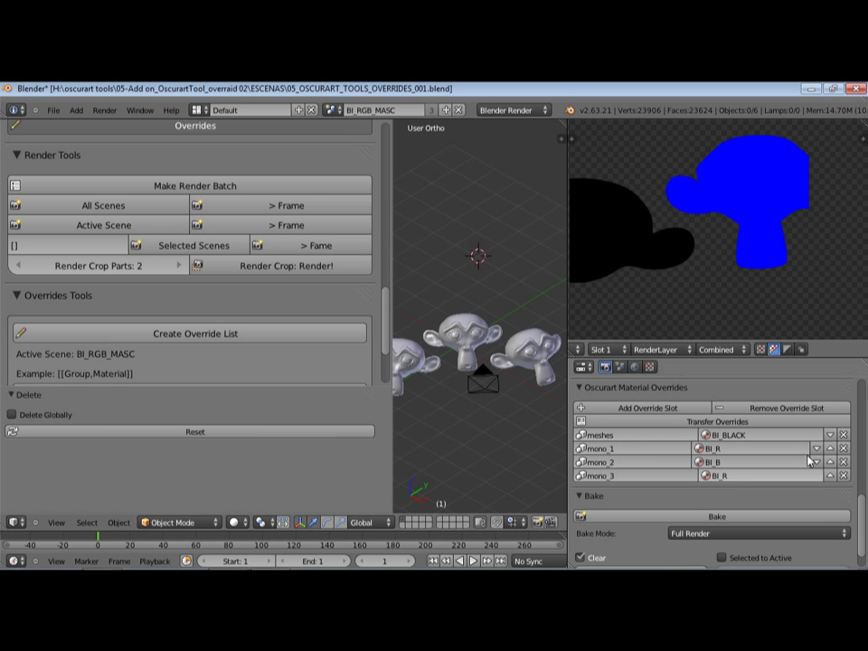
click(830, 435)
click(831, 449)
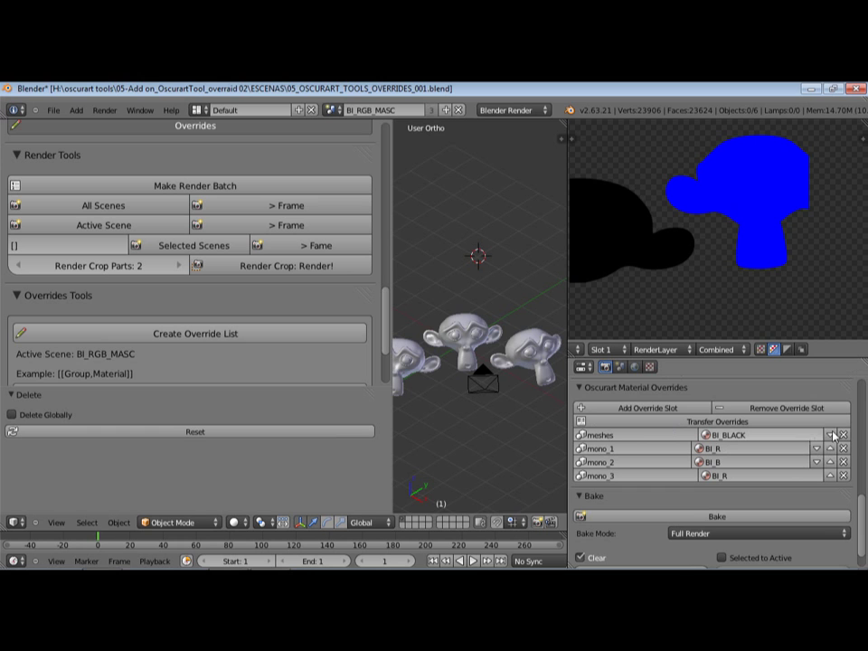
click(830, 435)
click(831, 449)
Replace the mono_3 override slot with a new one that assigns the BI_G material to the mono_3 group.
click(844, 477)
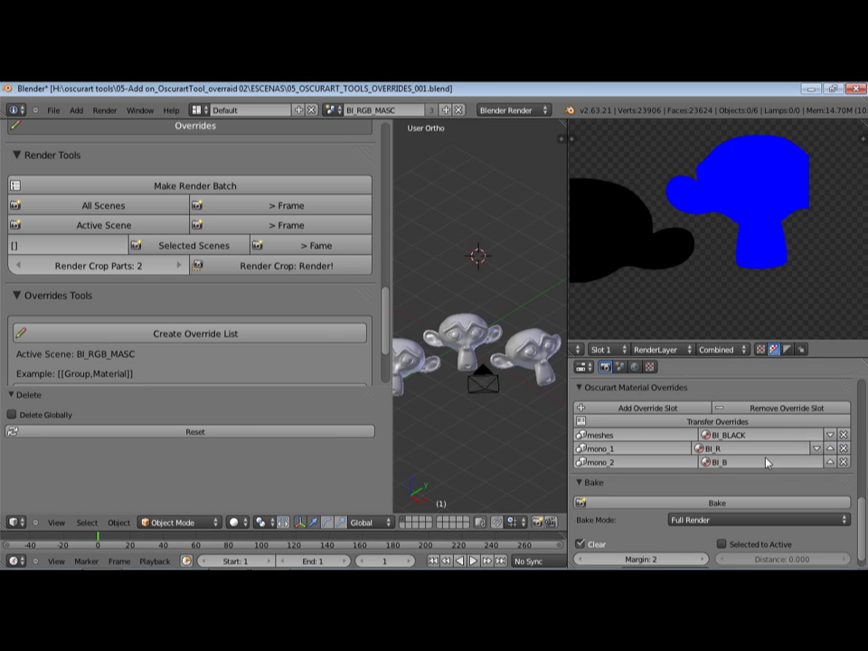
click(672, 409)
click(638, 476)
click(624, 374)
click(706, 476)
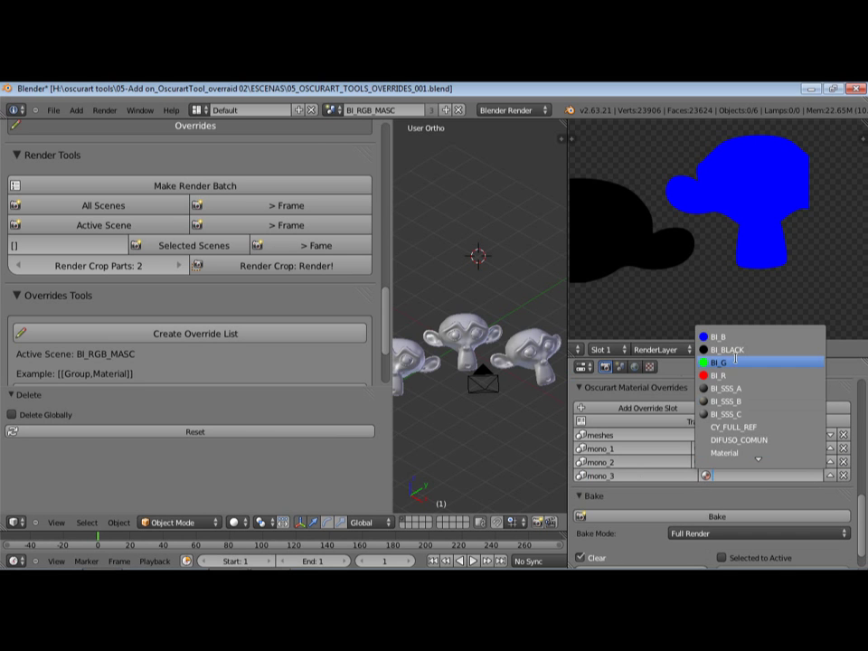
click(728, 476)
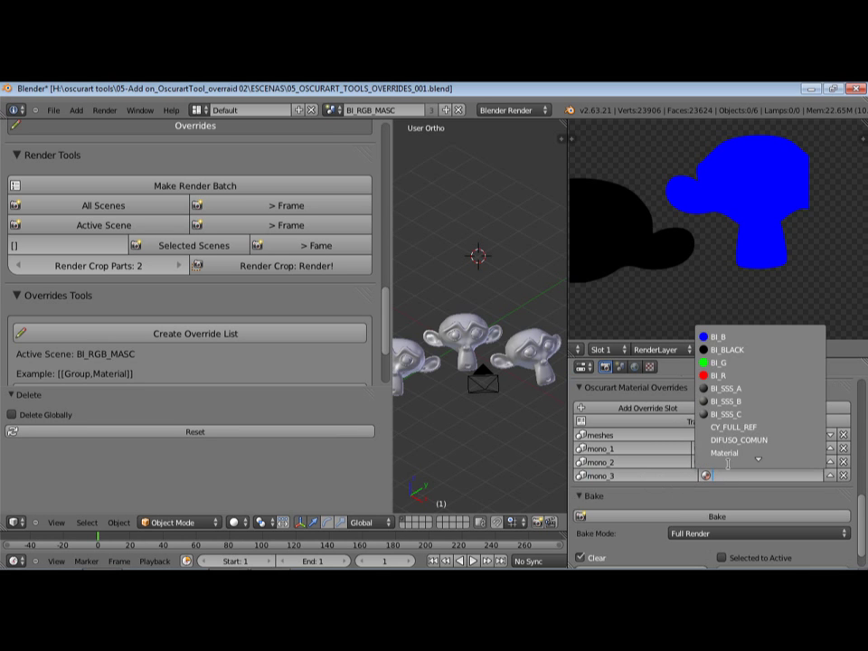
click(723, 362)
Expand the render Layers and Dimensions settings and examine the passes, resolution, frame range and output options.
scroll(604, 493, up, 1)
scroll(603, 493, up, 12)
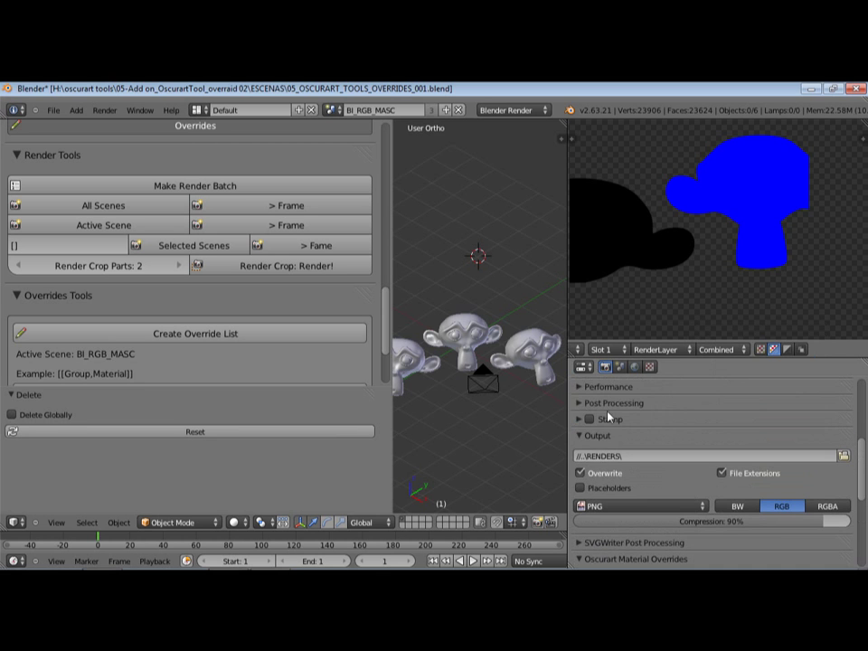
scroll(604, 435, up, 3)
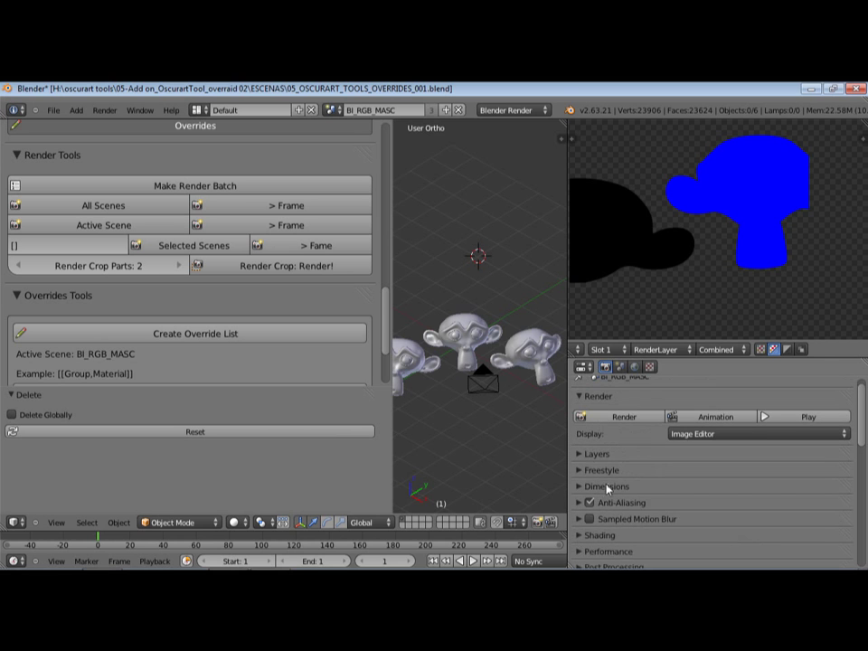
click(591, 437)
scroll(594, 480, up, 1)
scroll(598, 485, down, 8)
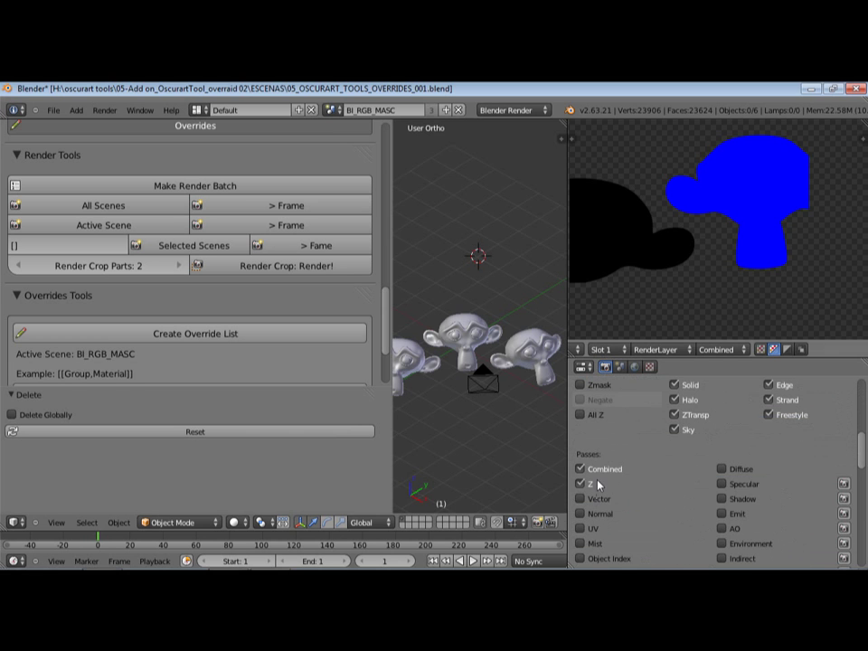
drag(865, 457, 863, 507)
click(615, 446)
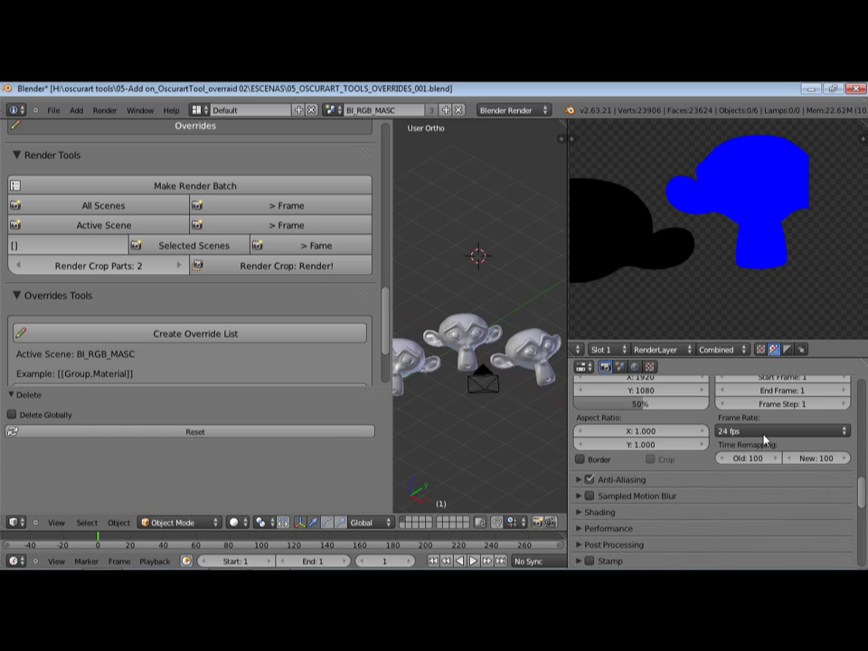
drag(861, 485, 665, 490)
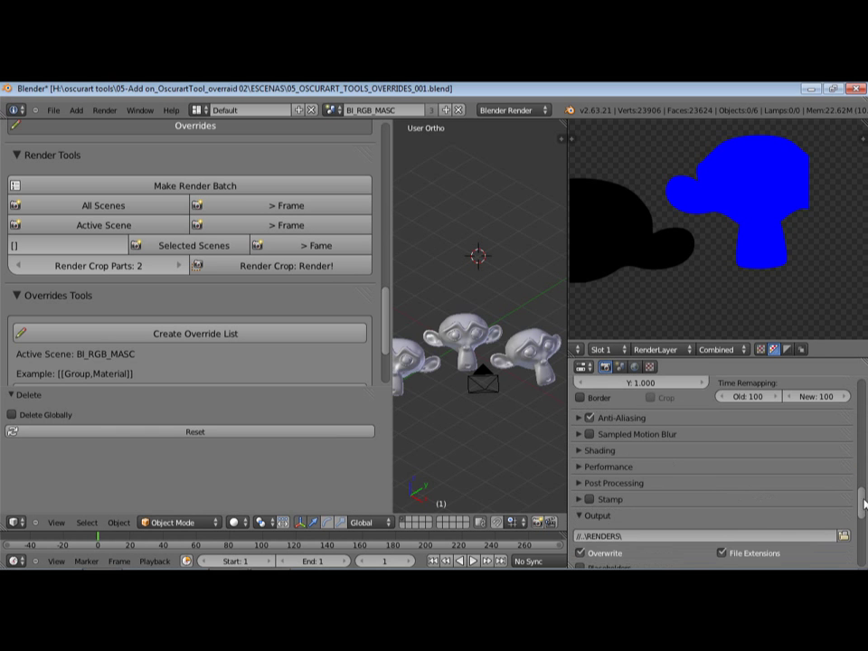
scroll(864, 496, up, 3)
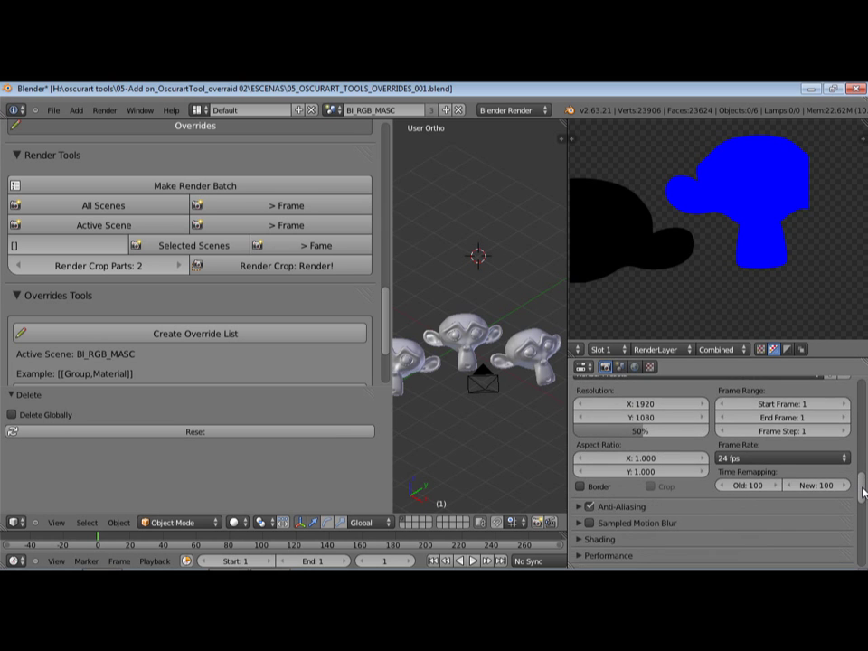
scroll(864, 497, down, 5)
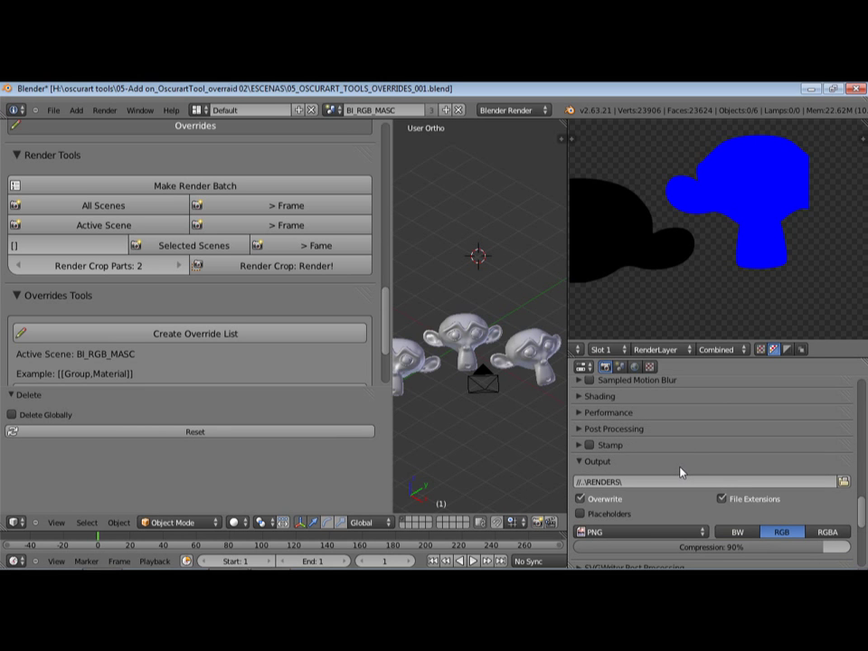
Demonstrate the render output with Overwrite disabled and Placeholders enabled, and restore both options.
click(613, 501)
click(605, 519)
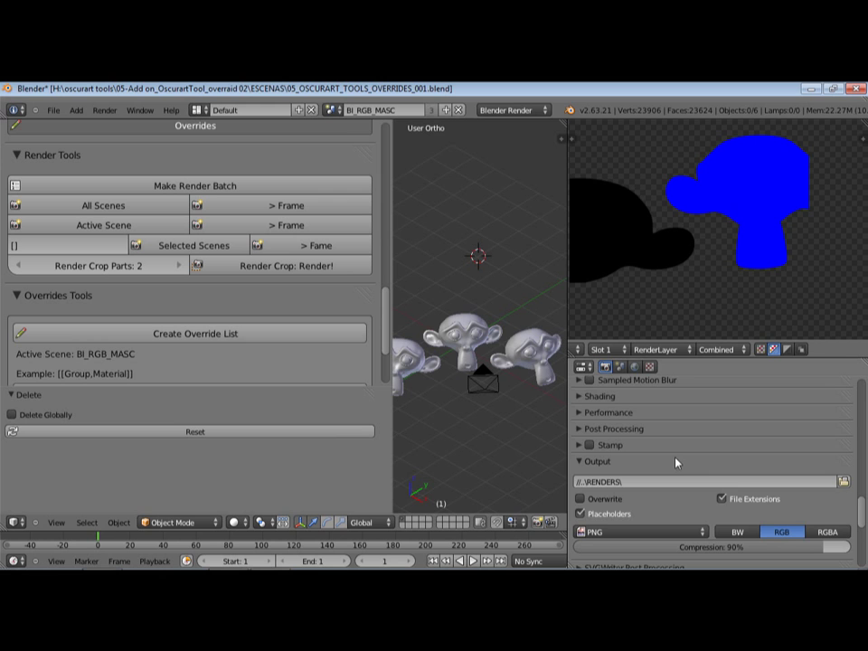
scroll(677, 457, down, 1)
scroll(679, 450, up, 1)
scroll(680, 442, down, 1)
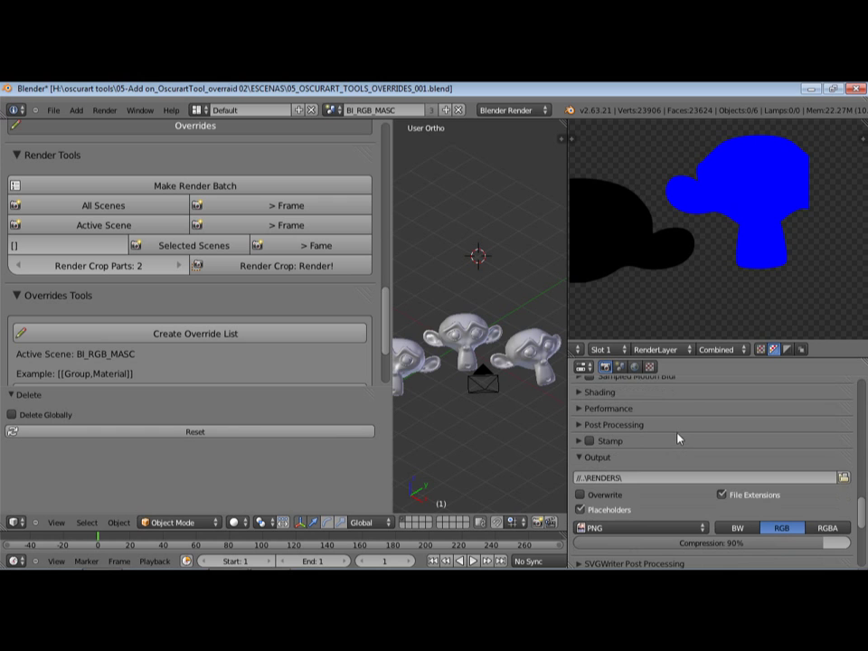
click(583, 495)
click(581, 510)
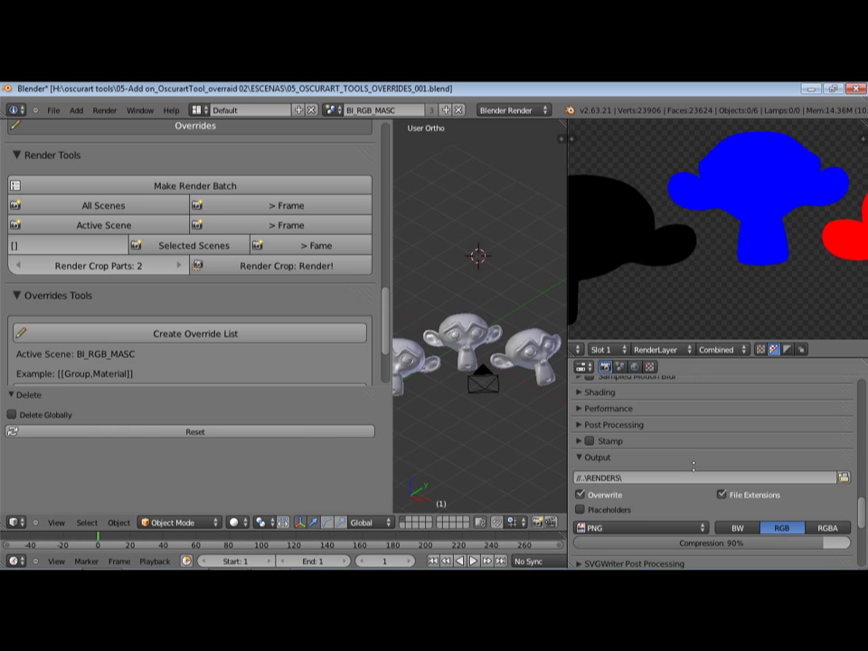
Transfer the updated material overrides and render the active scene's current frame.
scroll(697, 361, down, 3)
scroll(698, 358, down, 4)
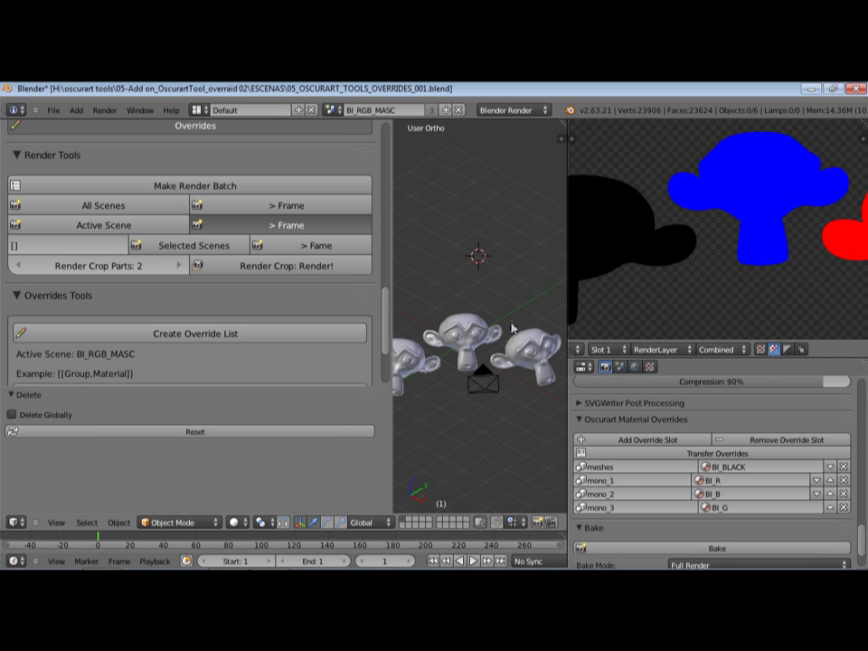
Switch to Windows Explorer, open the RenderLayer folder under BI_RGB_MASC, and check the full name of the rendered PNG.
key(alt+Tab)
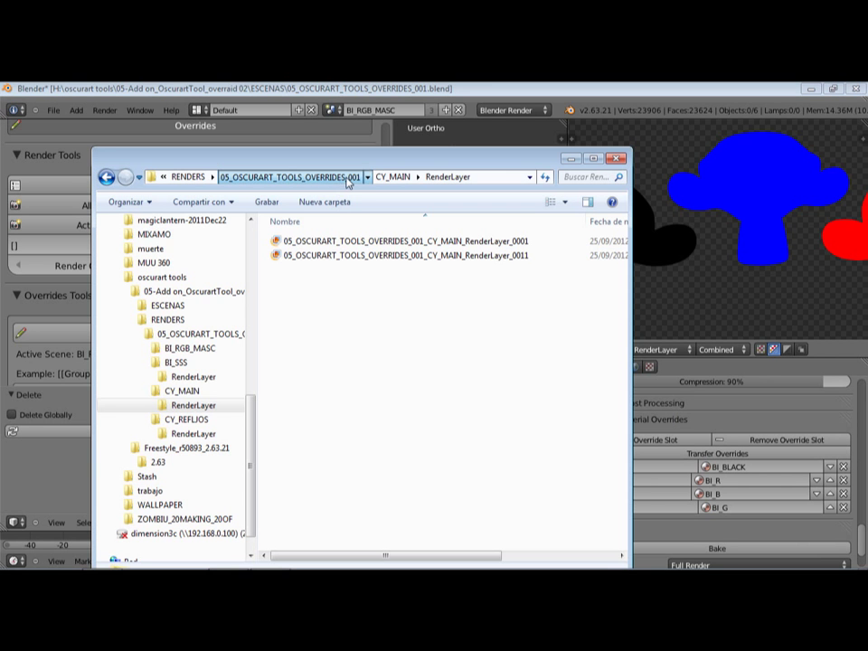
click(336, 179)
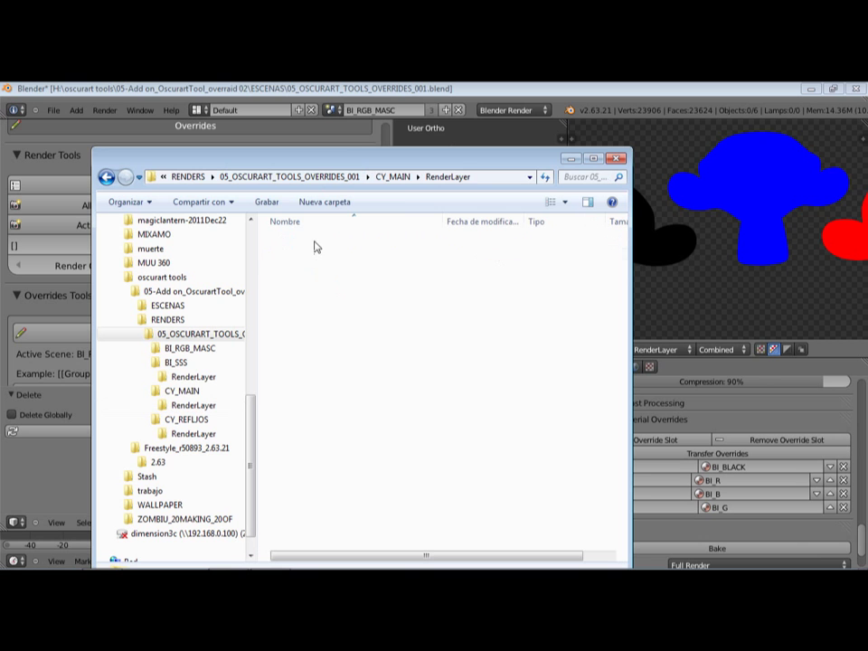
drag(354, 161, 288, 144)
click(258, 277)
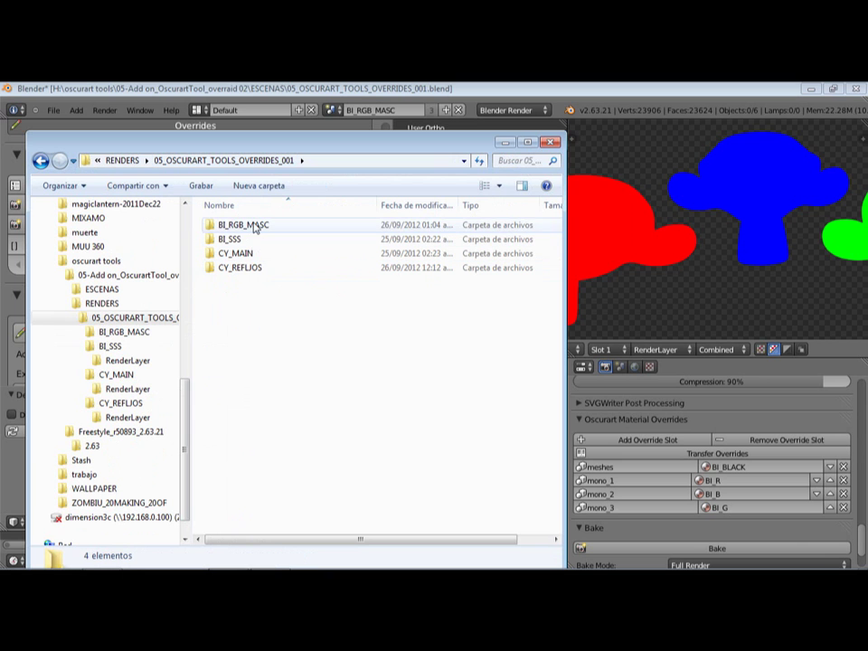
click(252, 226)
double_click(252, 226)
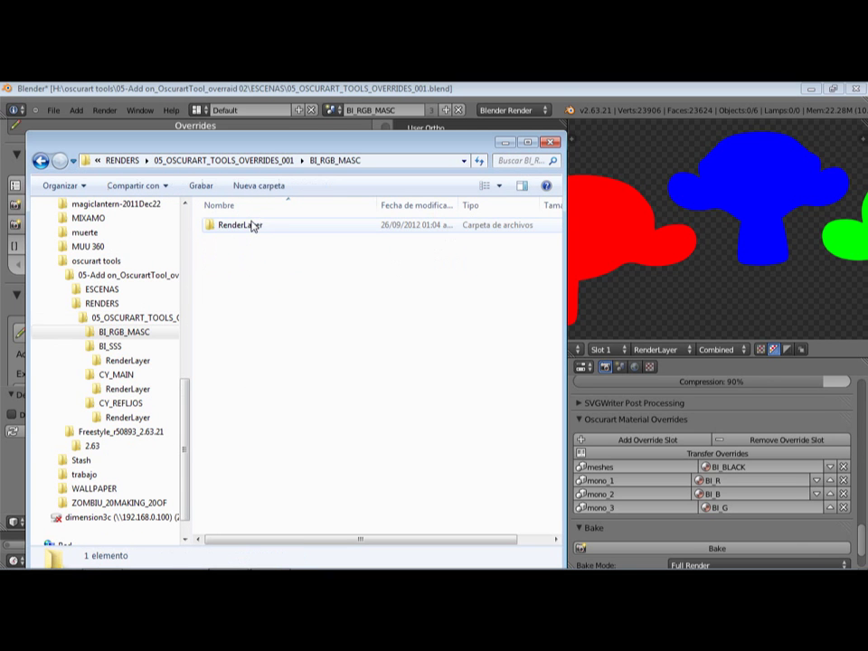
double_click(251, 227)
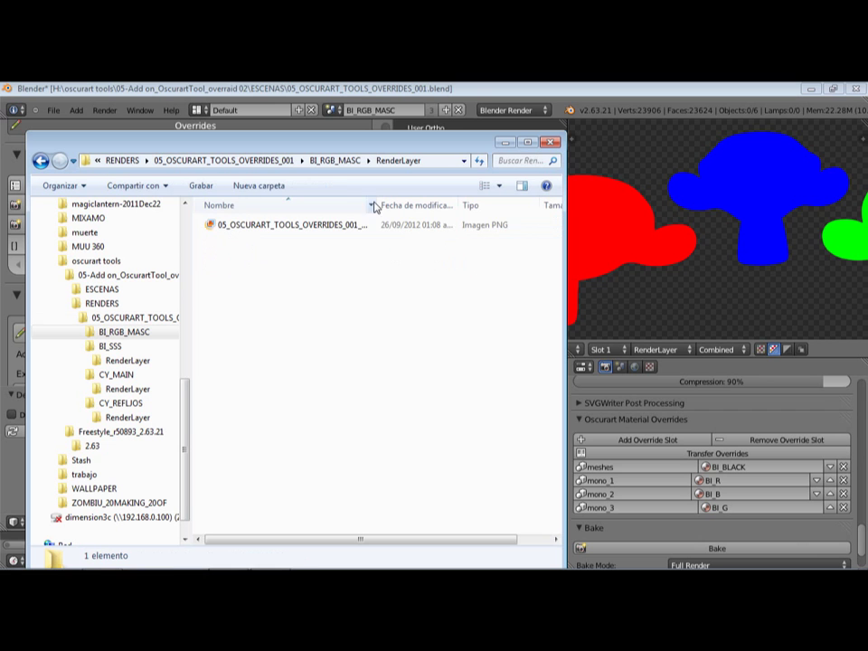
drag(376, 205, 494, 206)
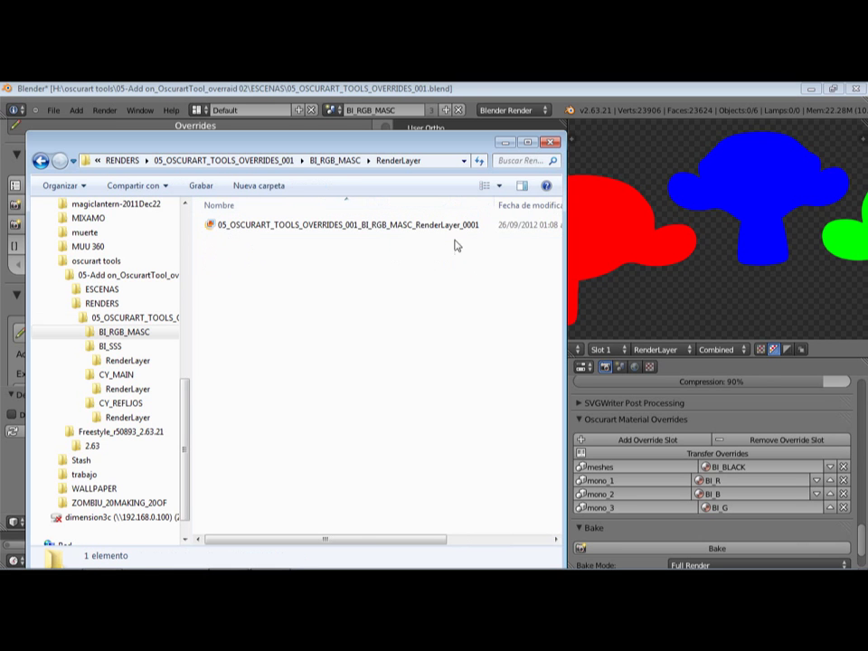
click(451, 230)
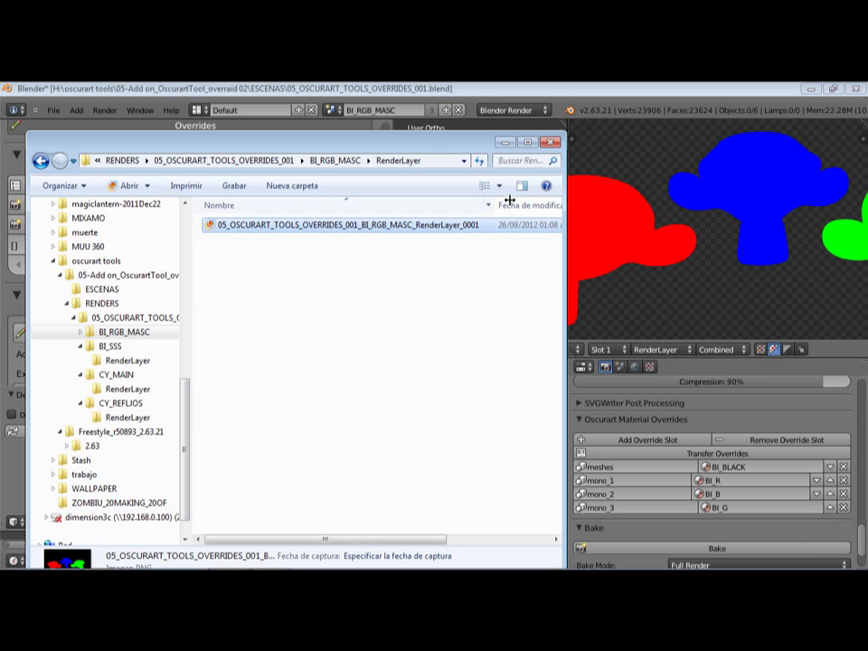
Switch back to Blender and review the render resolution and output settings.
click(860, 516)
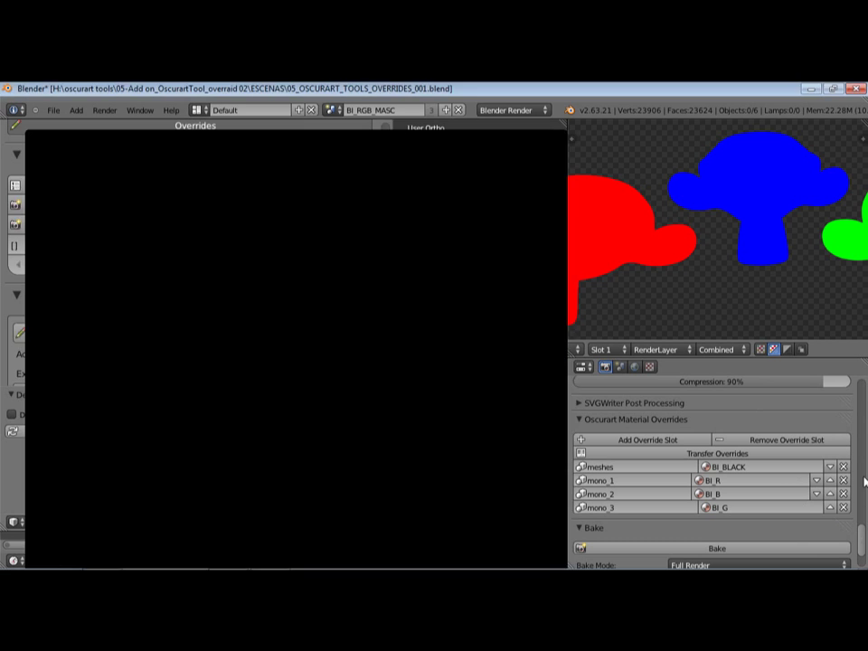
click(862, 428)
click(862, 428)
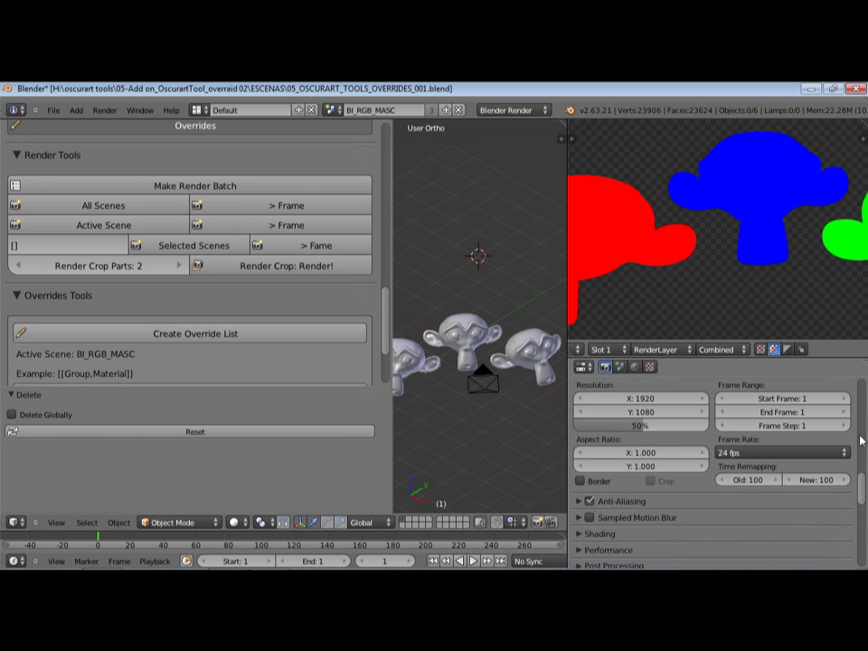
drag(859, 493, 858, 533)
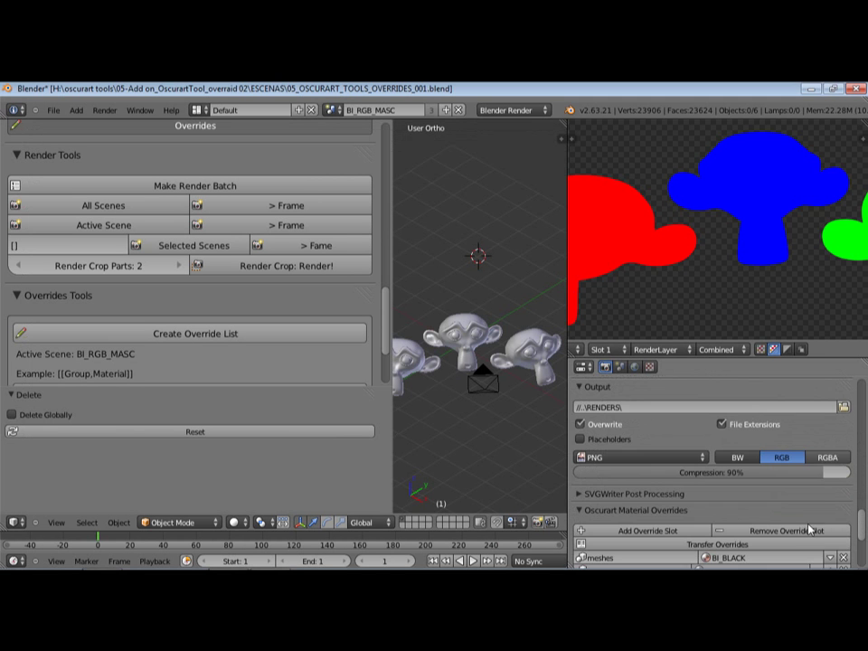
Set the PNG output of BI_RGB_MASC to RGBA and switch to the CY_MAIN scene.
click(827, 458)
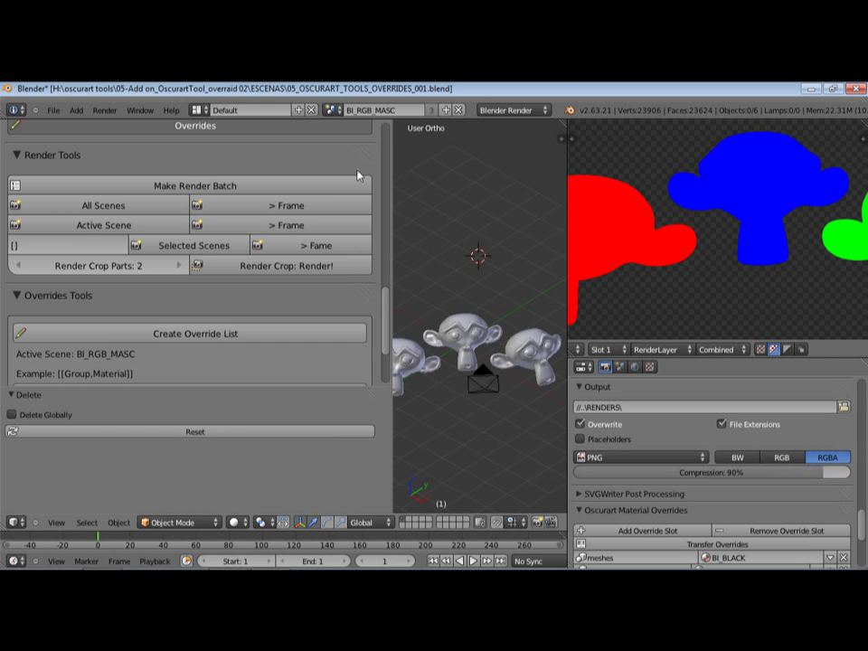
click(332, 109)
click(360, 160)
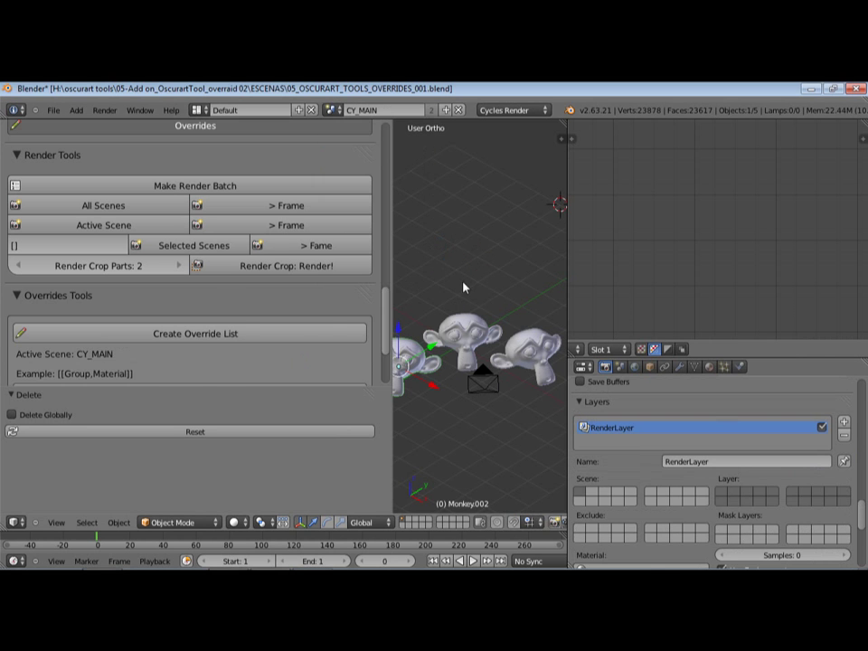
Show CY_MAIN's compositing nodes in a maximized node editor and reposition the Viewer and Composite nodes.
key(shift+F3)
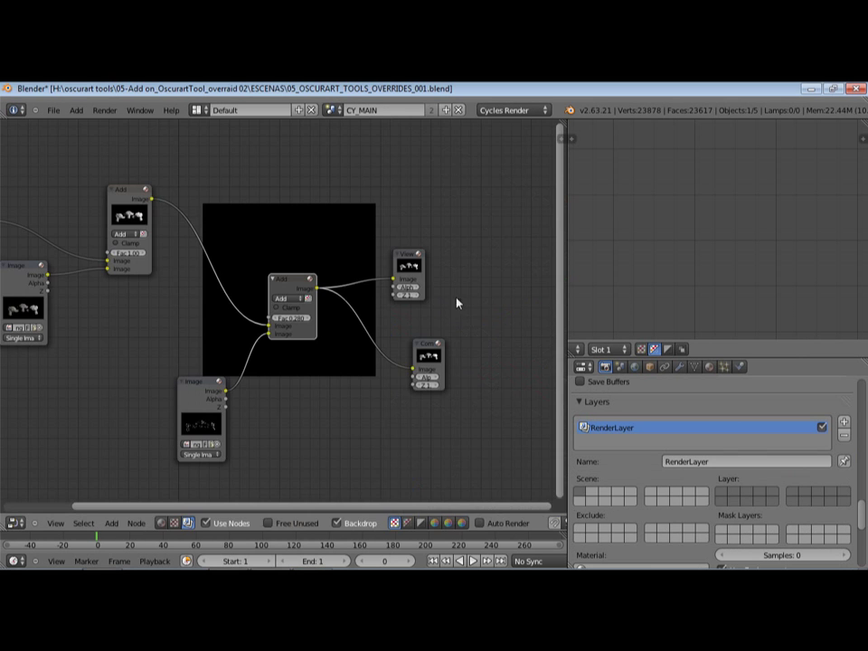
key(Up)
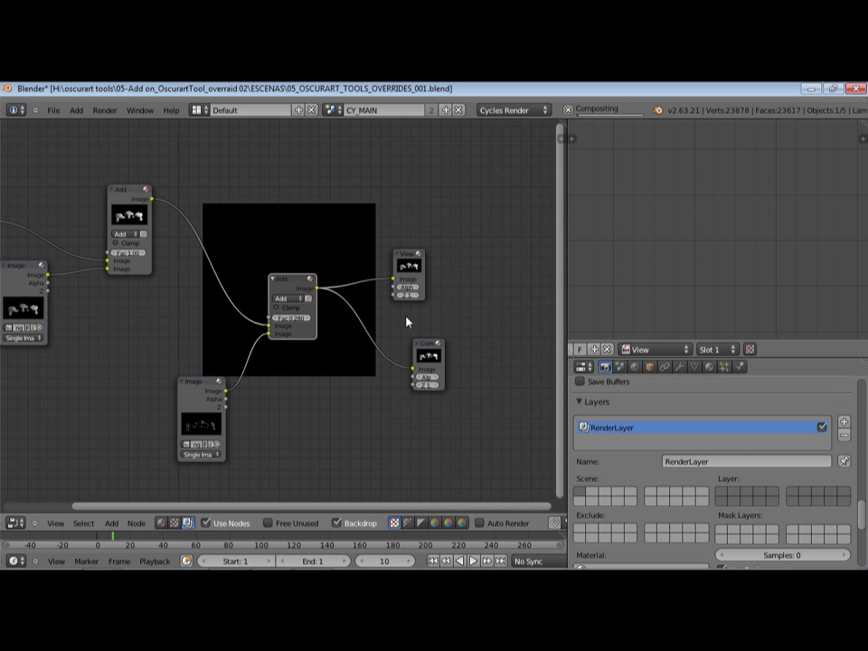
key(ctrl+Up)
drag(435, 300, 389, 282)
click(573, 279)
drag(602, 380, 500, 381)
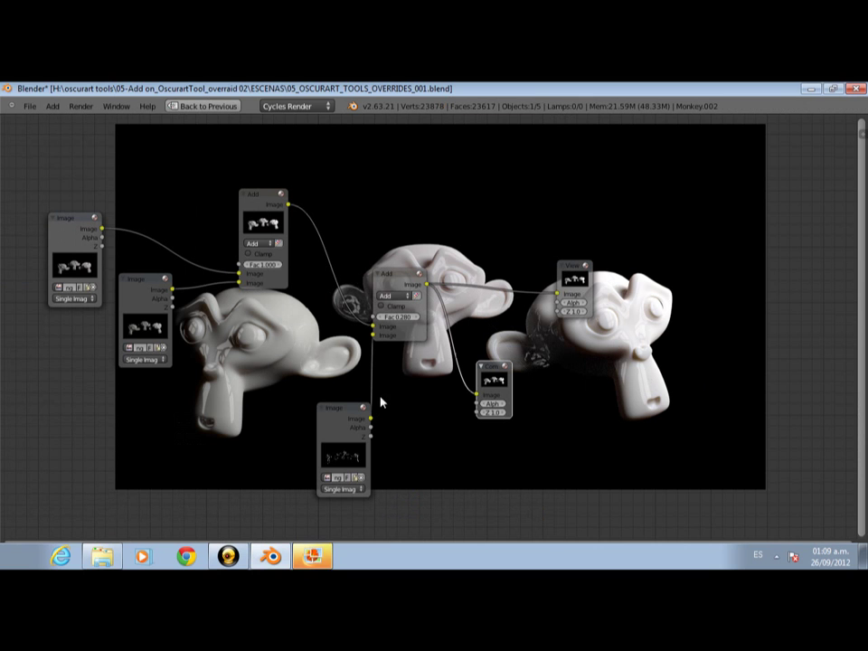
Widen the Image node feeding the last Add node, clear space around it, and place a duplicate beside it.
mouse_move(225, 409)
mouse_down()
mouse_move(198, 412)
mouse_move(208, 414)
mouse_up()
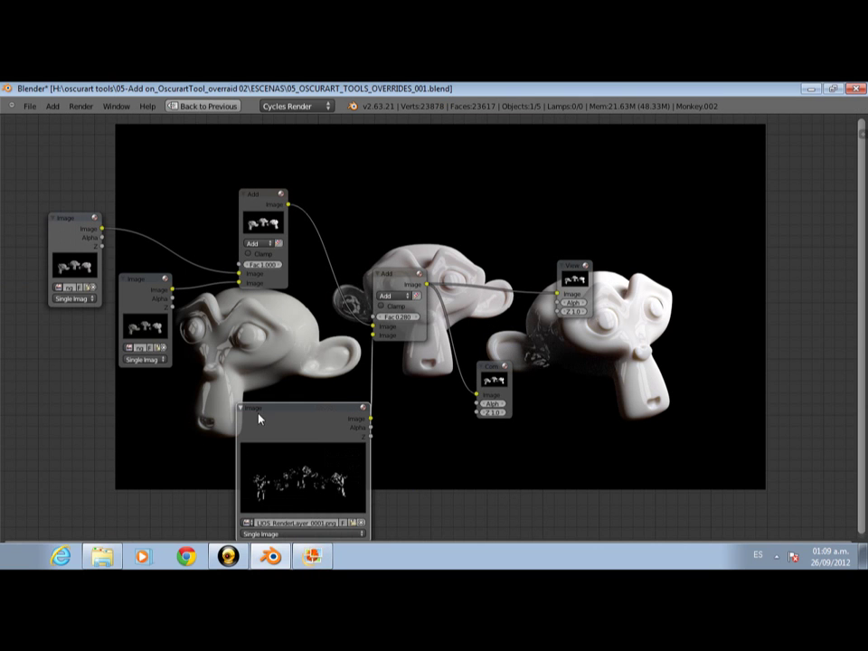
drag(503, 384, 639, 377)
drag(252, 409, 204, 413)
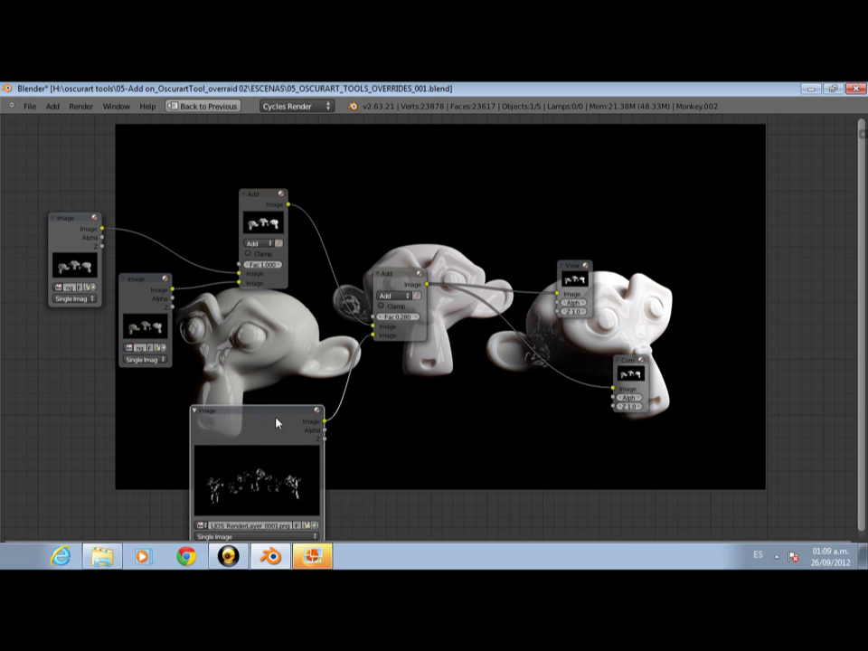
key(shift+d)
click(529, 420)
middle_drag(431, 271, 391, 186)
middle_drag(471, 421, 475, 448)
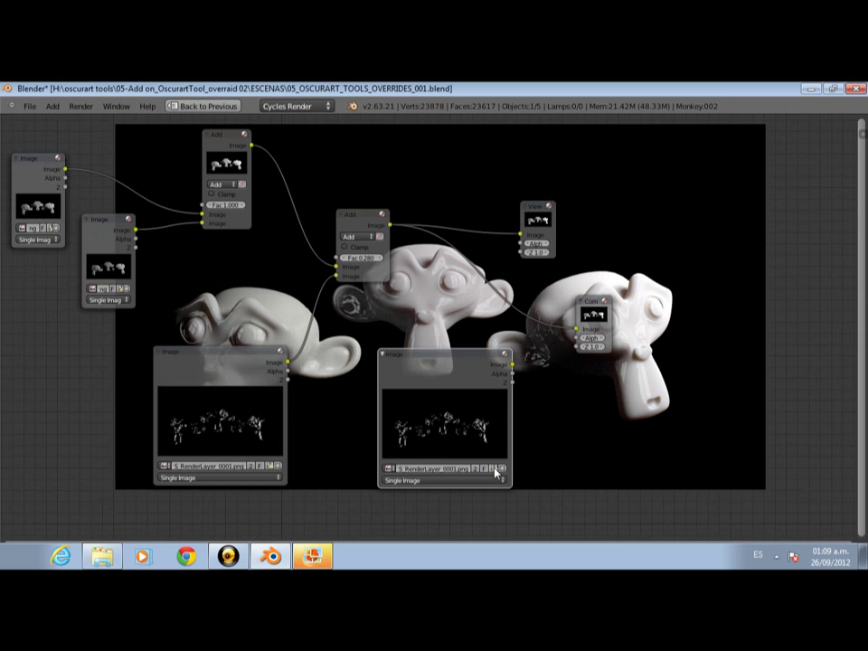
Load 05_OSCURART_TOOLS_OVERRIDES_001_BI_RGB_MASC_RenderLayer_0001.png into the duplicated Image node and make room around it for more nodes.
click(496, 471)
click(243, 178)
click(243, 178)
click(232, 187)
click(228, 187)
click(226, 187)
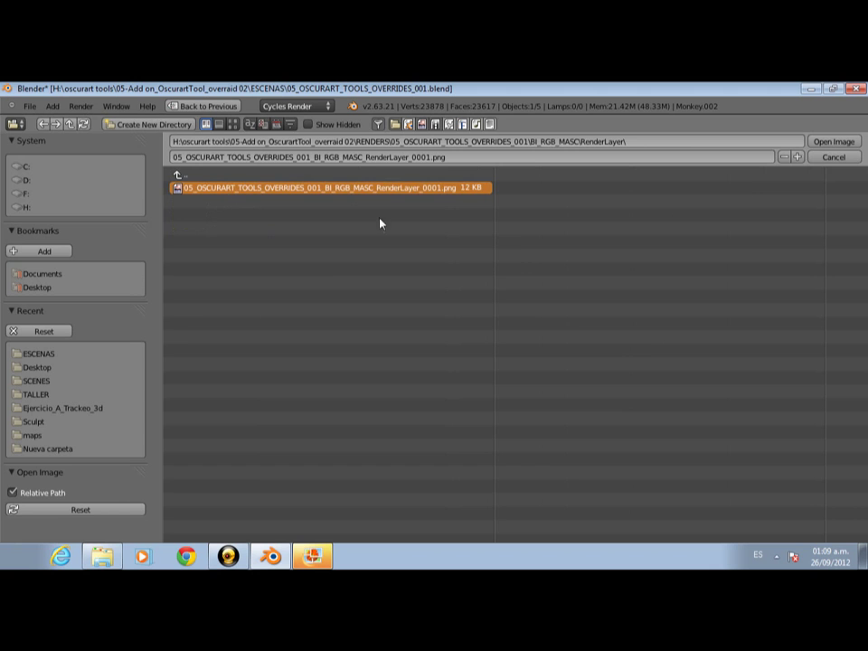
click(824, 141)
drag(471, 353, 406, 391)
drag(606, 308, 658, 308)
Add a Separate RGBA node beside the mask Image node and connect the mask's image output to it.
key(shift+a)
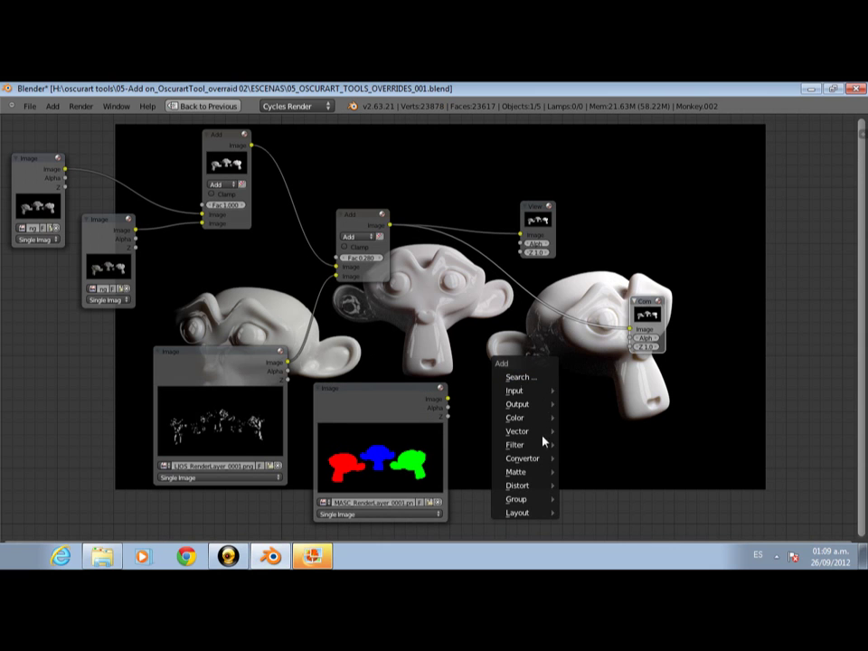
mouse_move(540, 459)
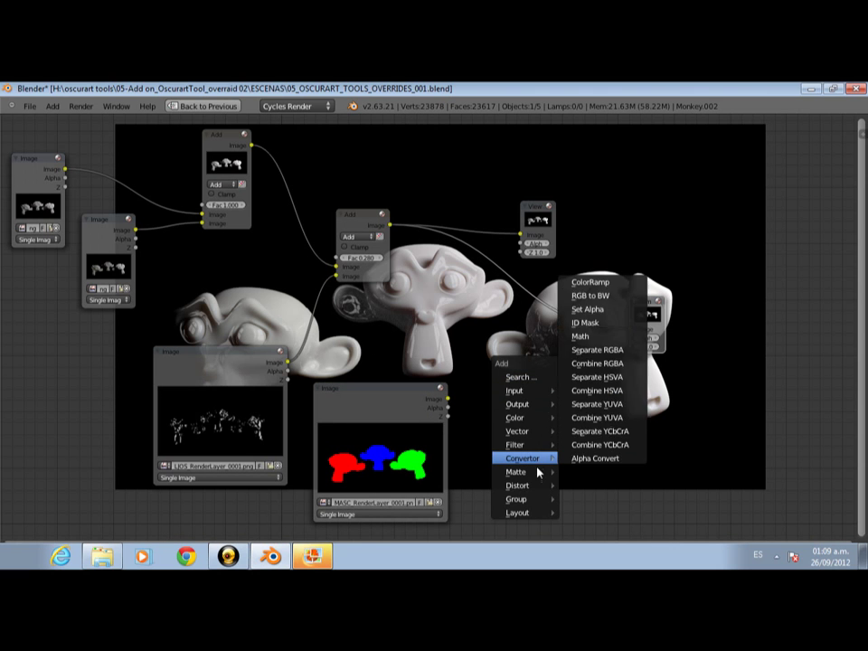
click(602, 351)
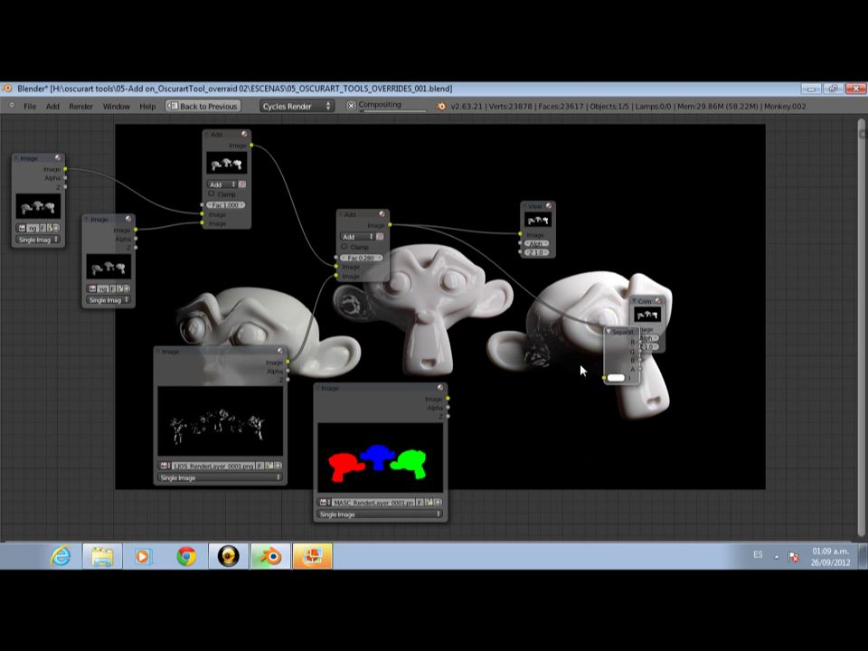
click(486, 394)
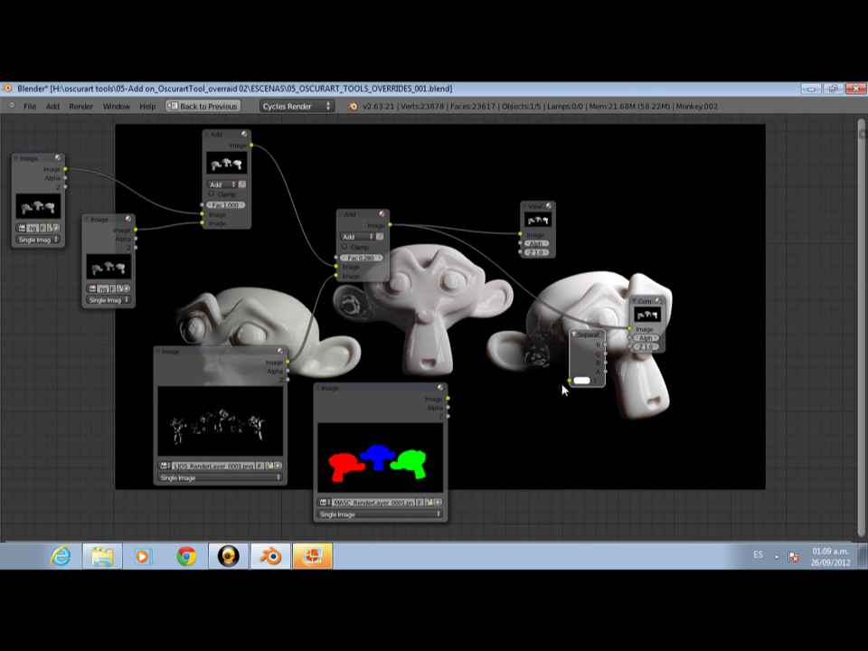
drag(448, 399, 570, 383)
key(g)
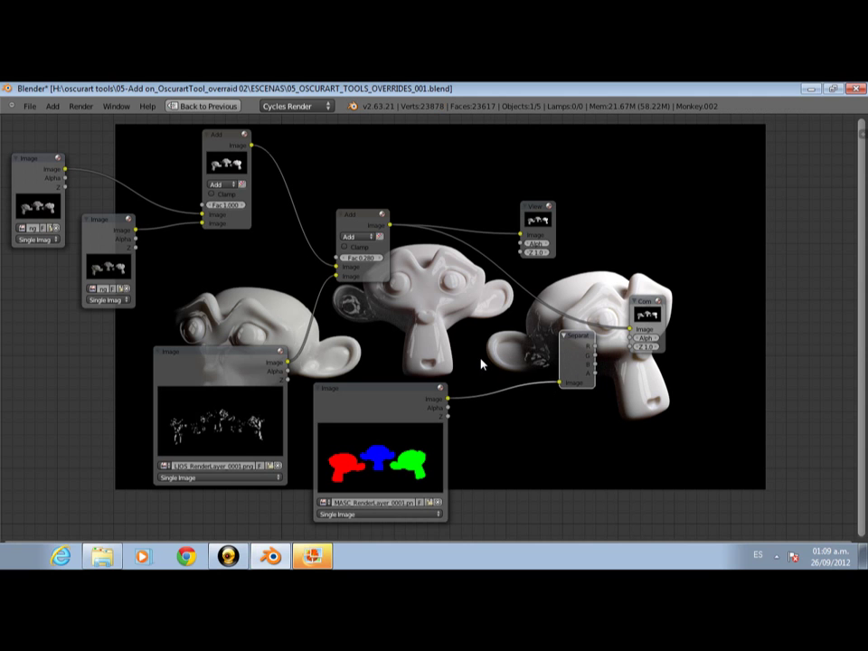
click(449, 373)
Move the Viewer and Composite nodes farther from the last Add node to free space between them.
click(535, 209)
key(g)
click(784, 297)
key(g)
click(798, 180)
Insert a duplicate of the last Add node before the Viewer and connect the Separate RGBA green channel to its factor.
click(379, 227)
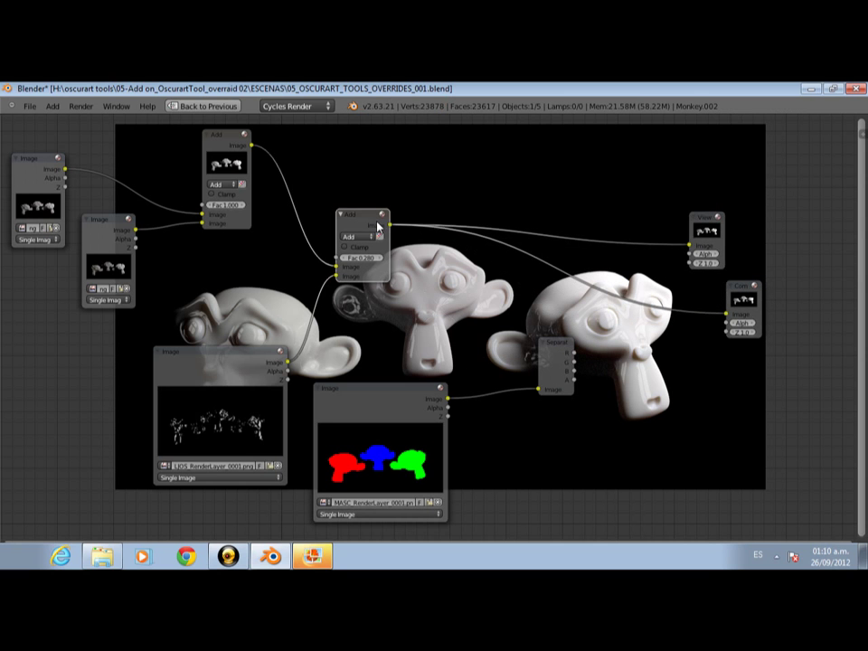
key(shift+d)
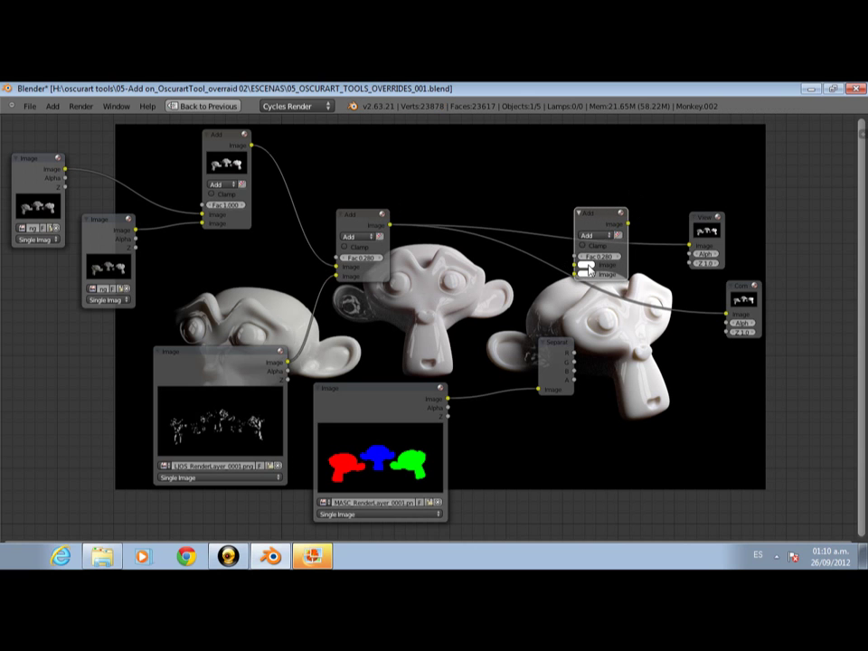
key(g)
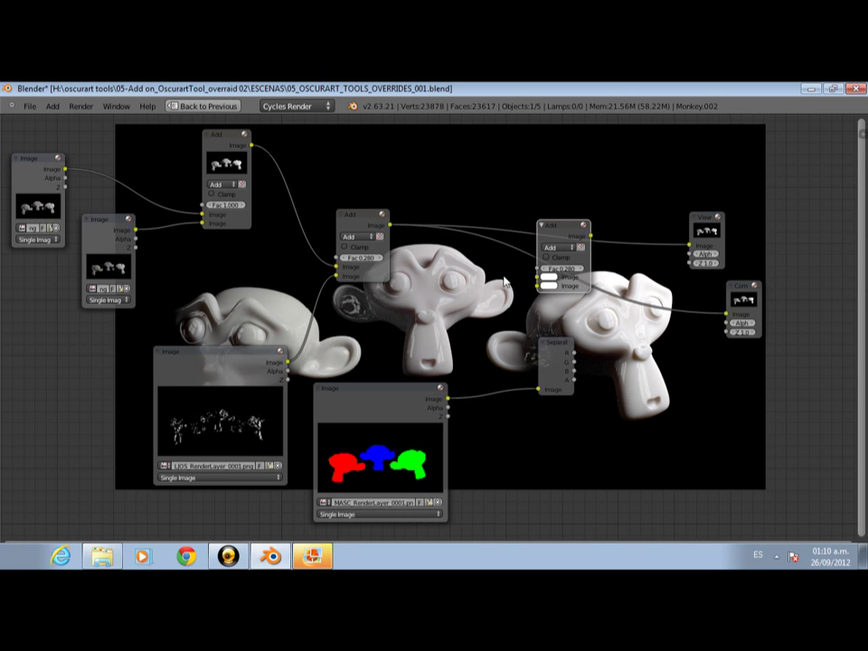
drag(563, 226, 624, 167)
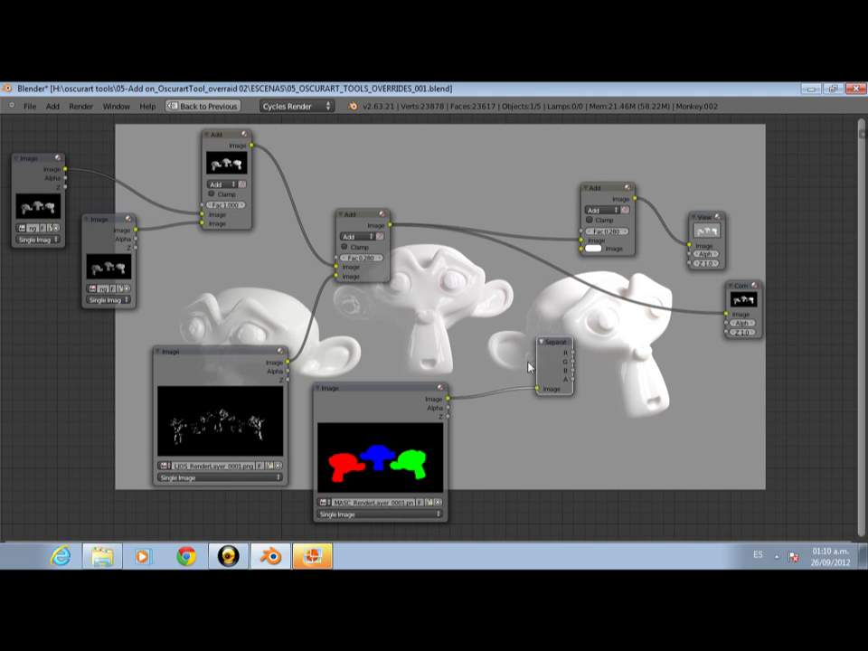
drag(572, 362, 579, 234)
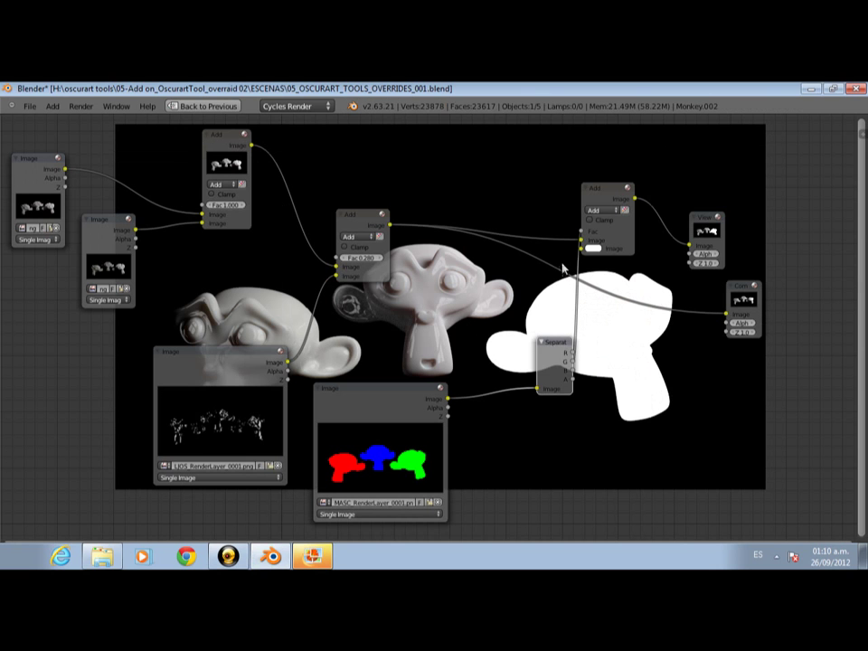
key(g)
click(592, 248)
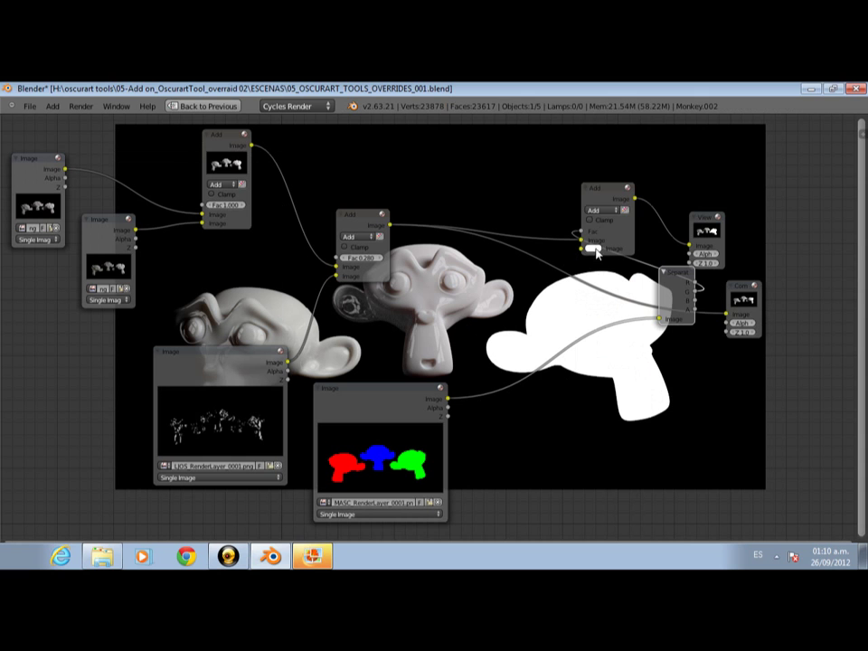
Set the duplicated mix node's blend type to Multiply and its second image colour to light lavender blue.
click(594, 249)
click(632, 181)
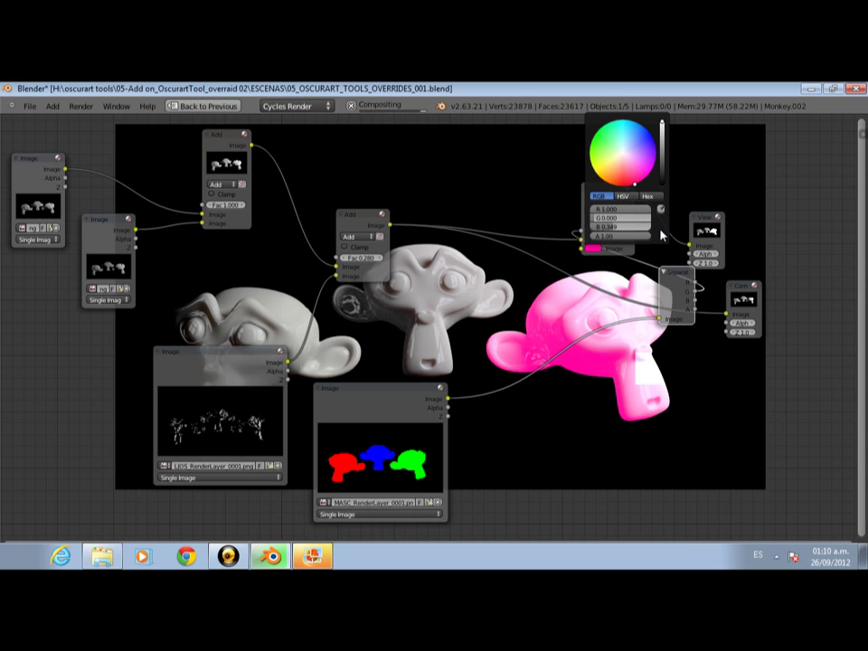
click(613, 211)
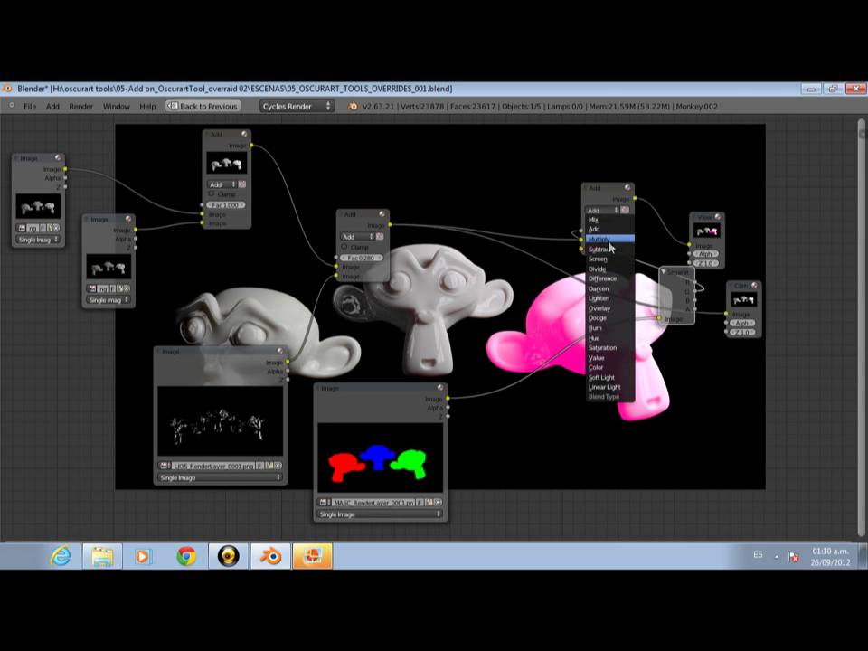
click(599, 239)
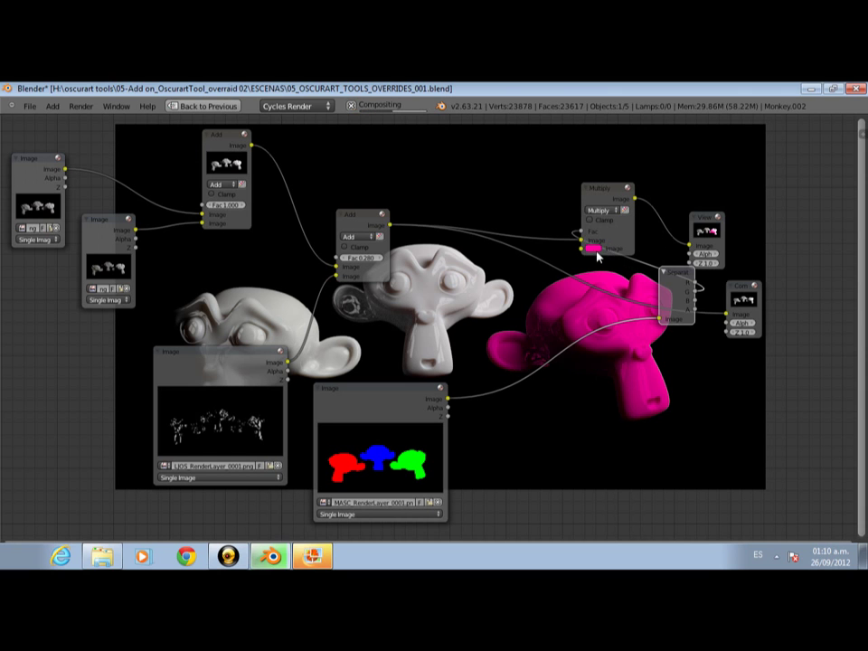
click(595, 249)
click(604, 145)
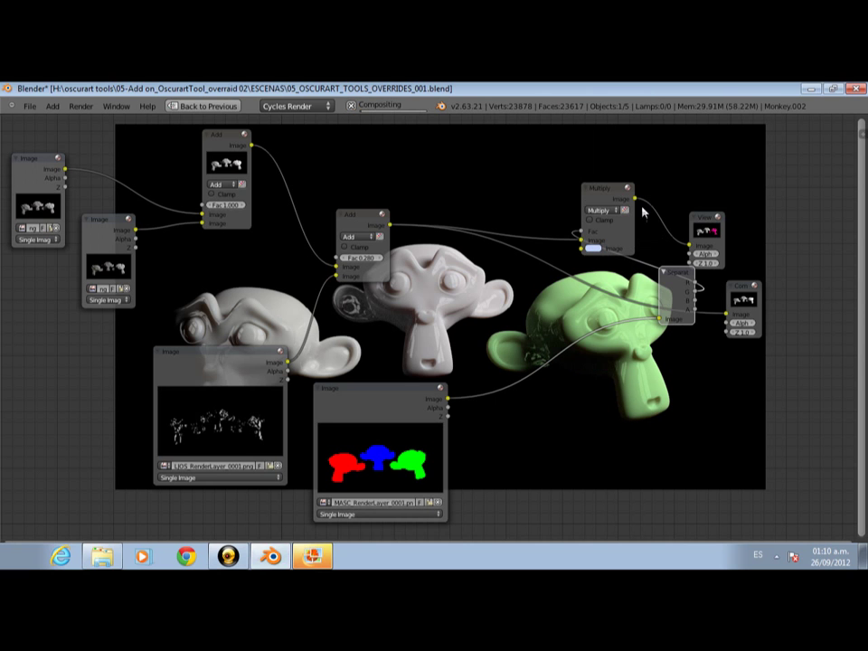
Rearrange the nodes so that Separate RGBA sits between the mask Image node and the Multiply node.
drag(664, 278, 482, 296)
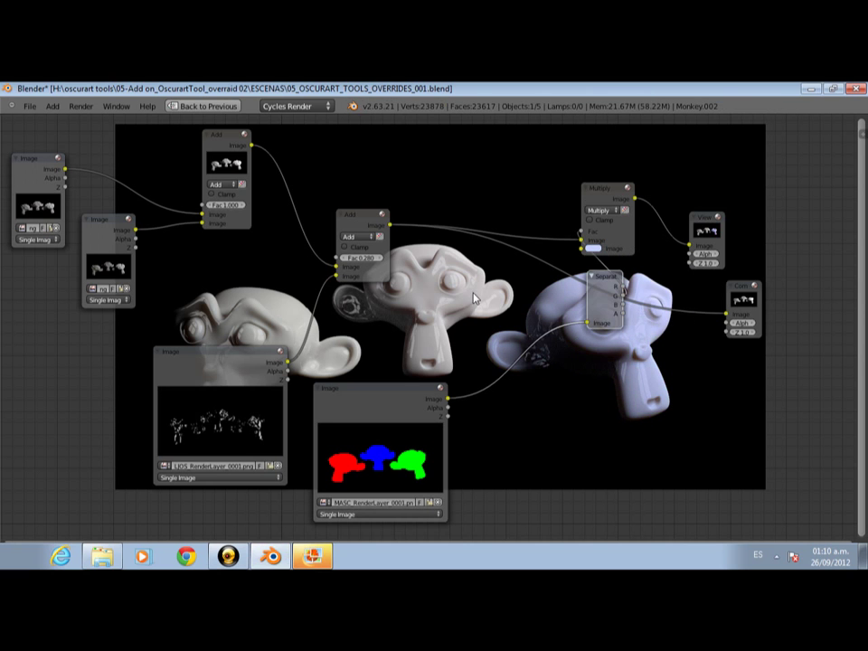
drag(600, 215, 574, 260)
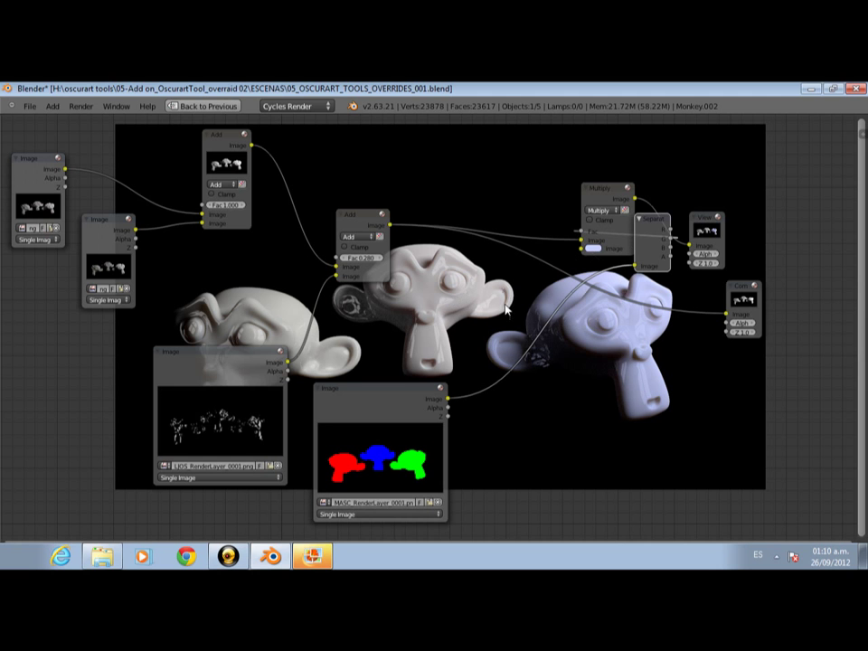
middle_drag(511, 303, 408, 246)
middle_drag(402, 303, 323, 405)
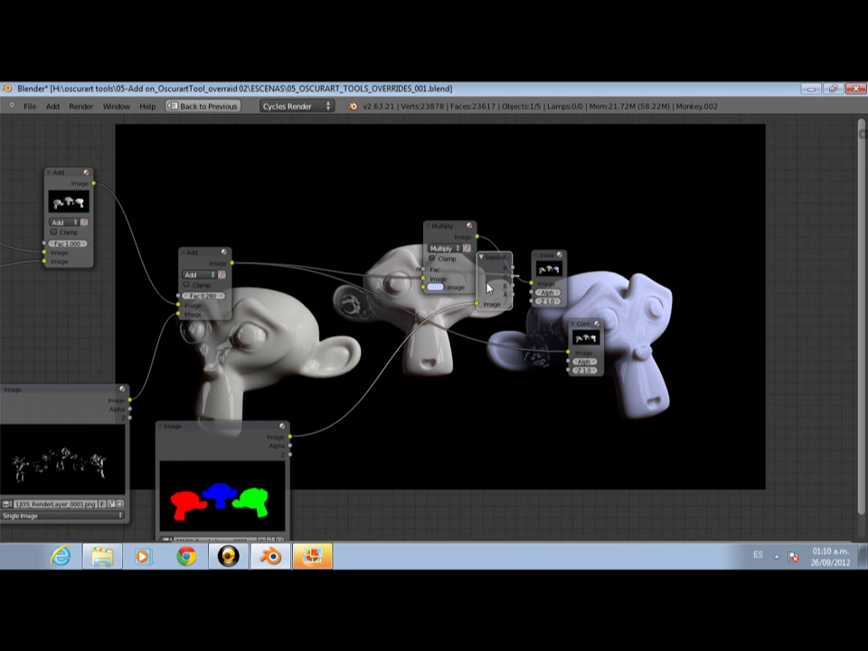
drag(488, 288, 343, 363)
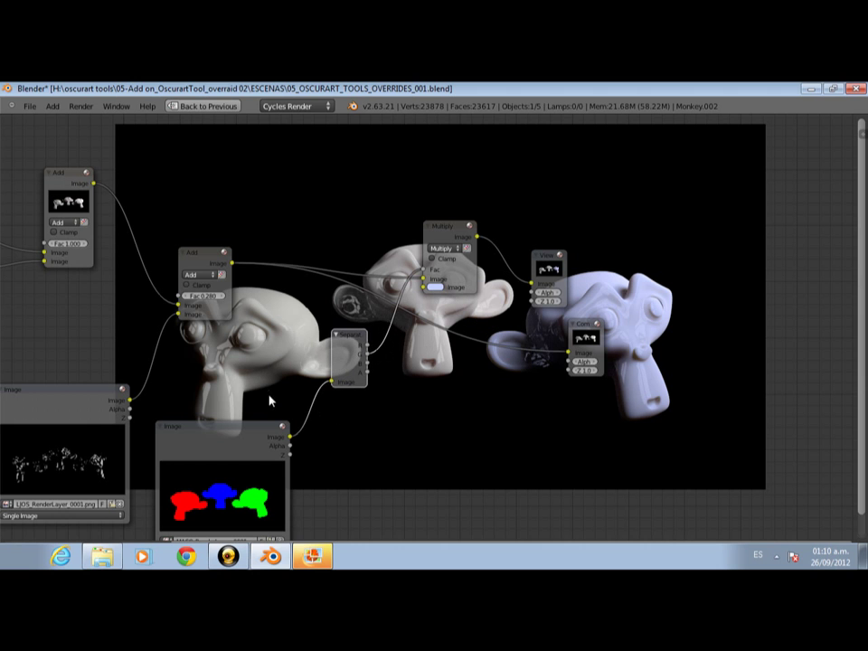
middle_drag(292, 319, 257, 244)
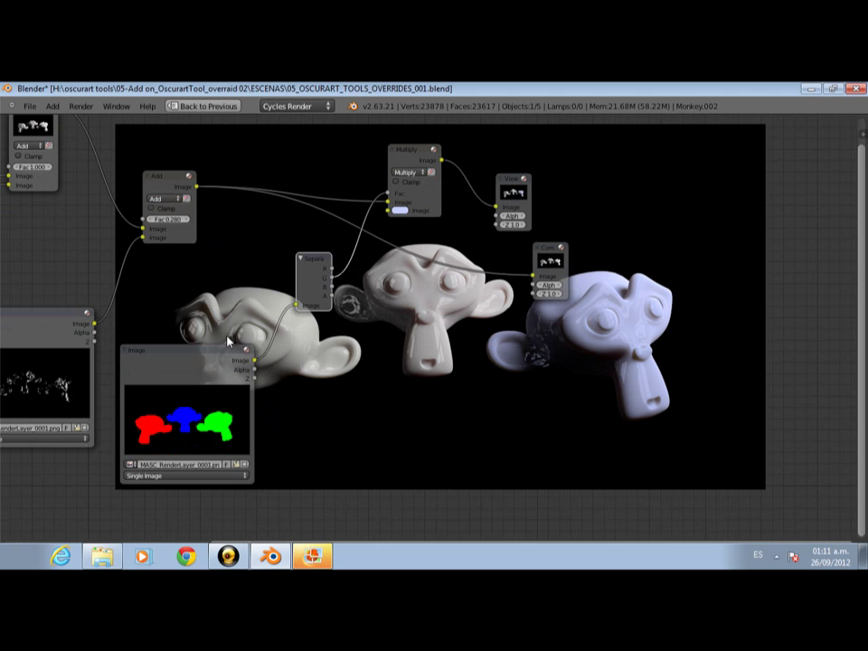
middle_drag(233, 306, 271, 290)
mouse_move(261, 392)
mouse_down()
mouse_move(300, 430)
mouse_move(337, 270)
mouse_move(267, 408)
mouse_up()
drag(348, 293, 359, 299)
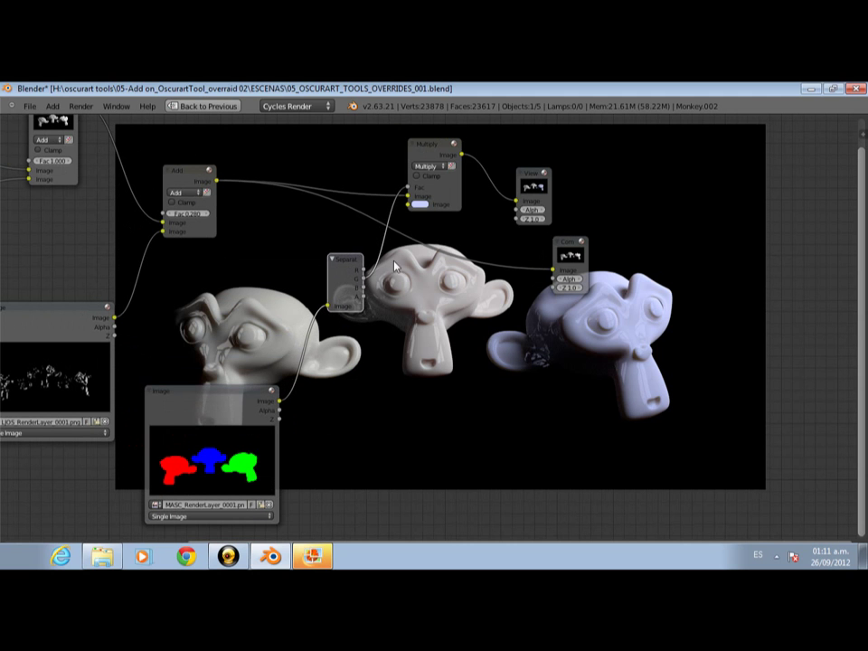
click(420, 206)
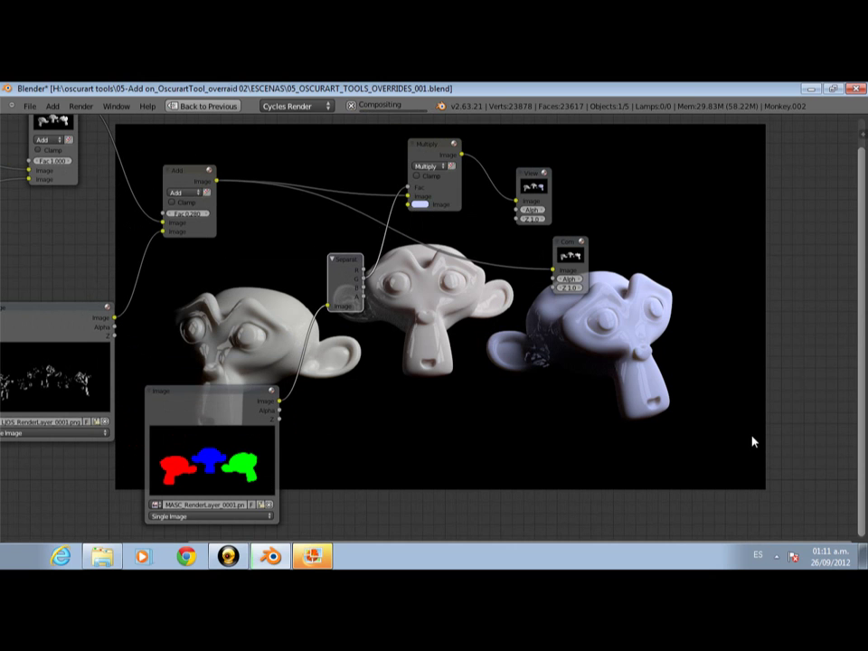
click(229, 556)
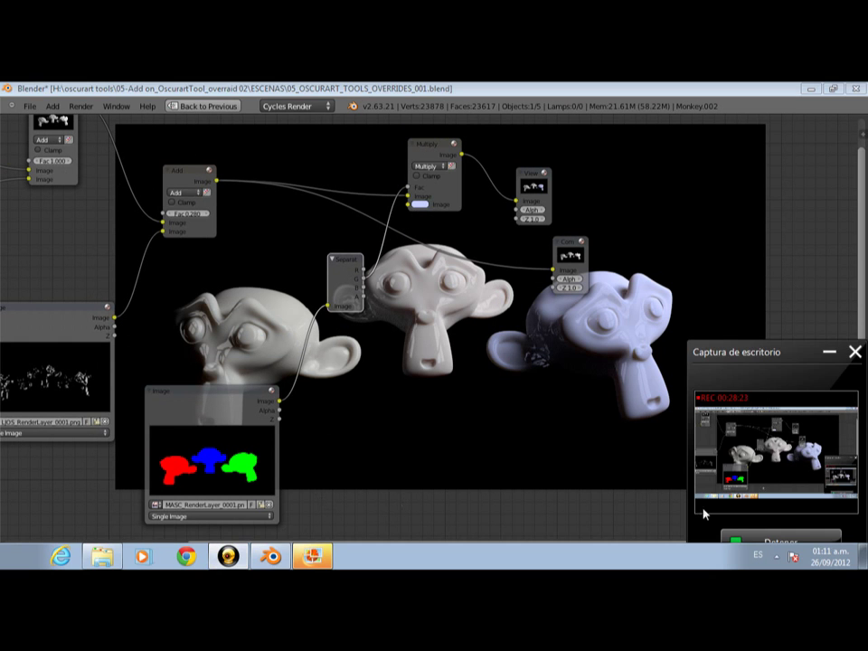